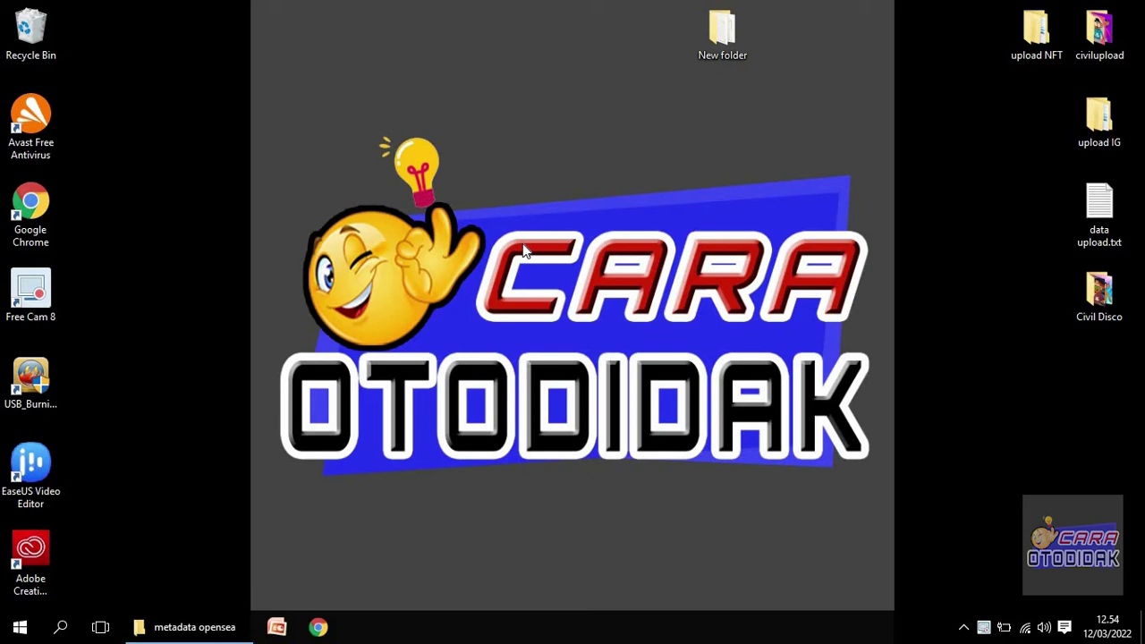
Step: Bring up the desktop's context menu
right_click(510, 183)
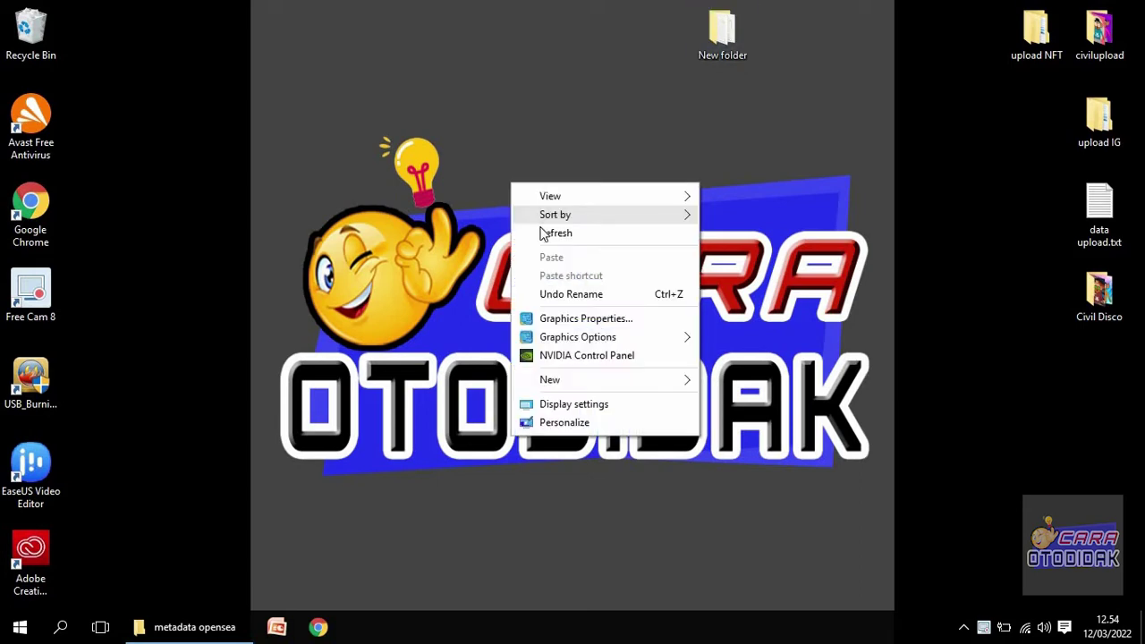
left_click(194, 627)
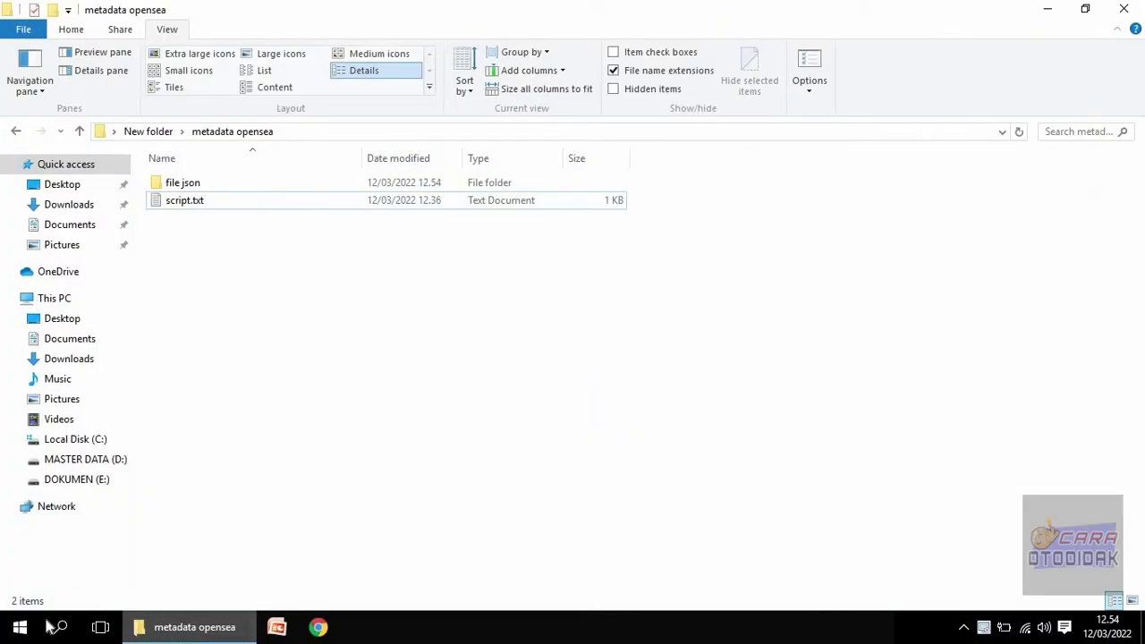
left_click(7, 628)
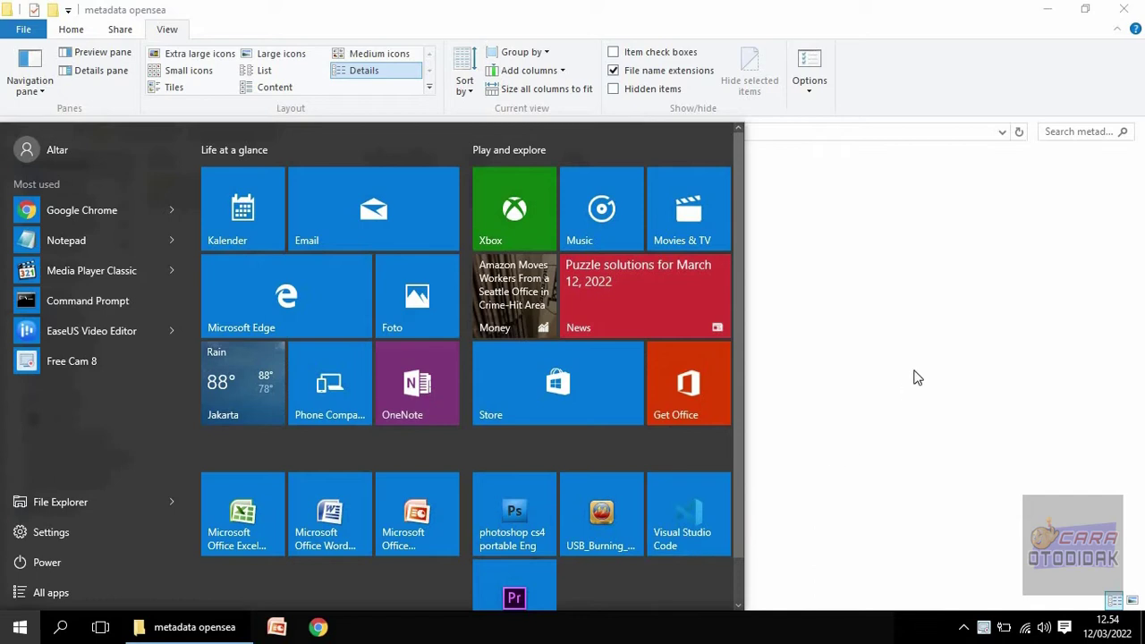
left_click(812, 323)
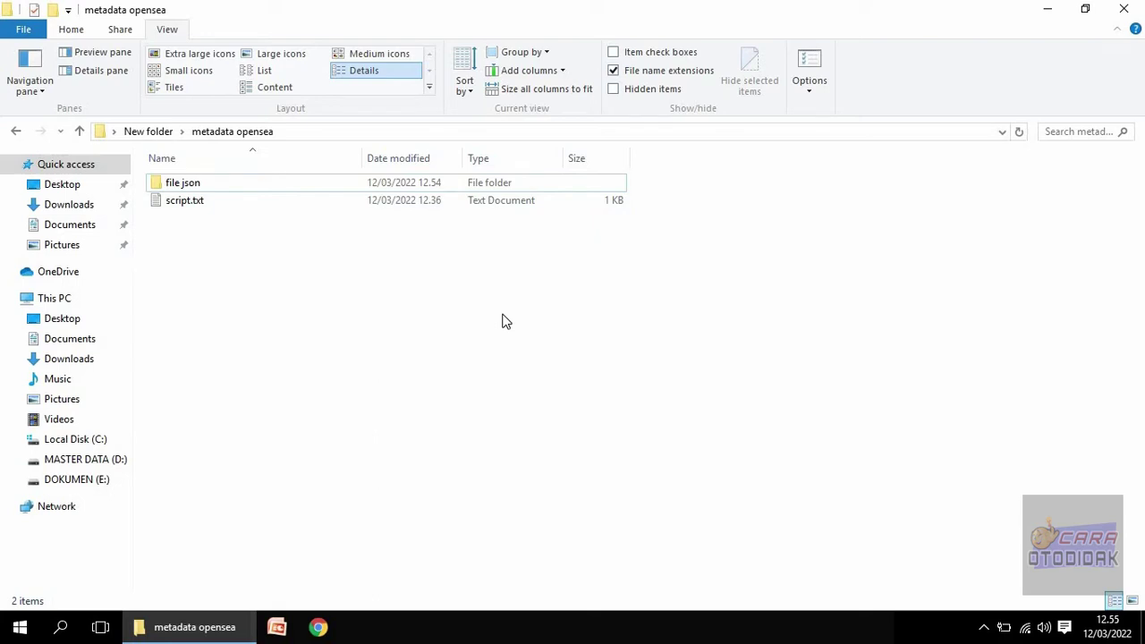
Step: Search Google for visual studio code in a maximized Chrome, then return to File Explorer
left_click(318, 626)
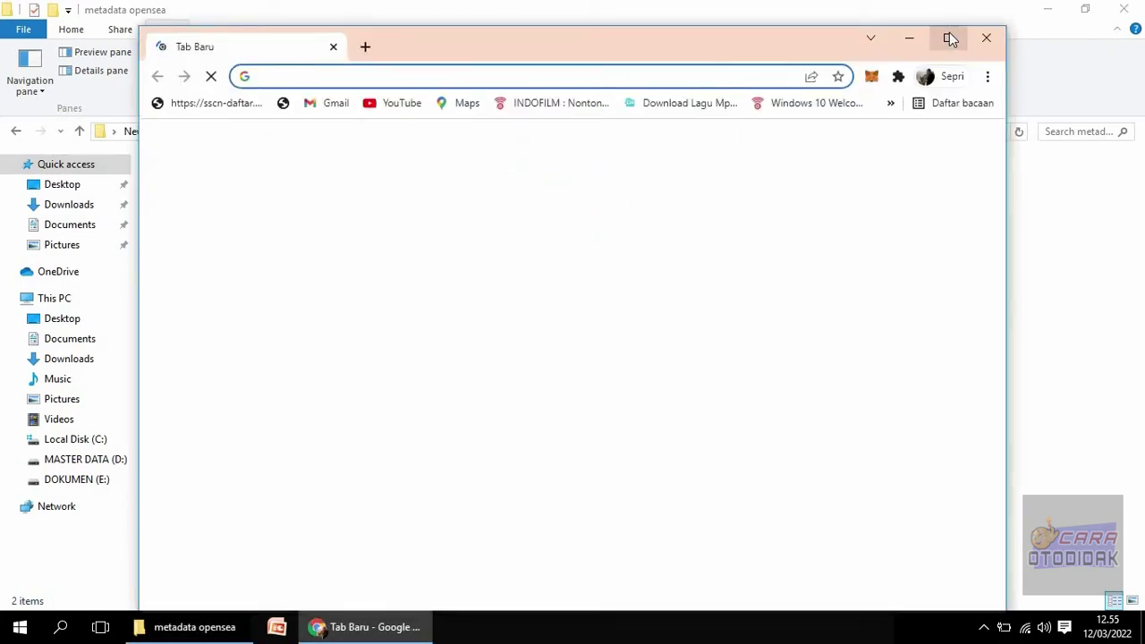
left_click(949, 36)
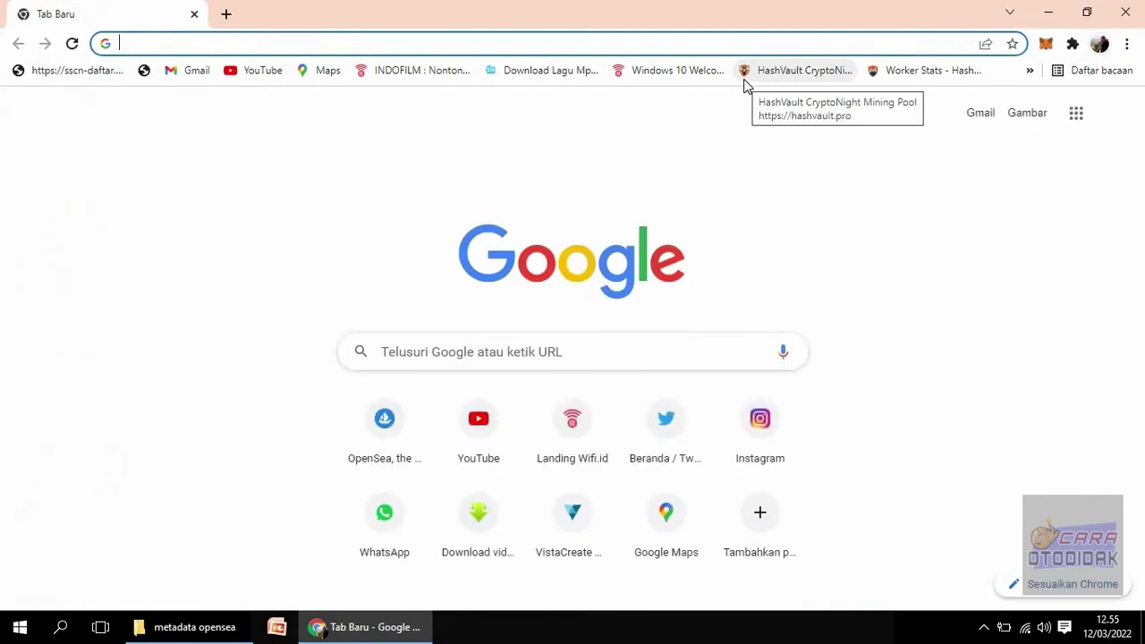
type("visu")
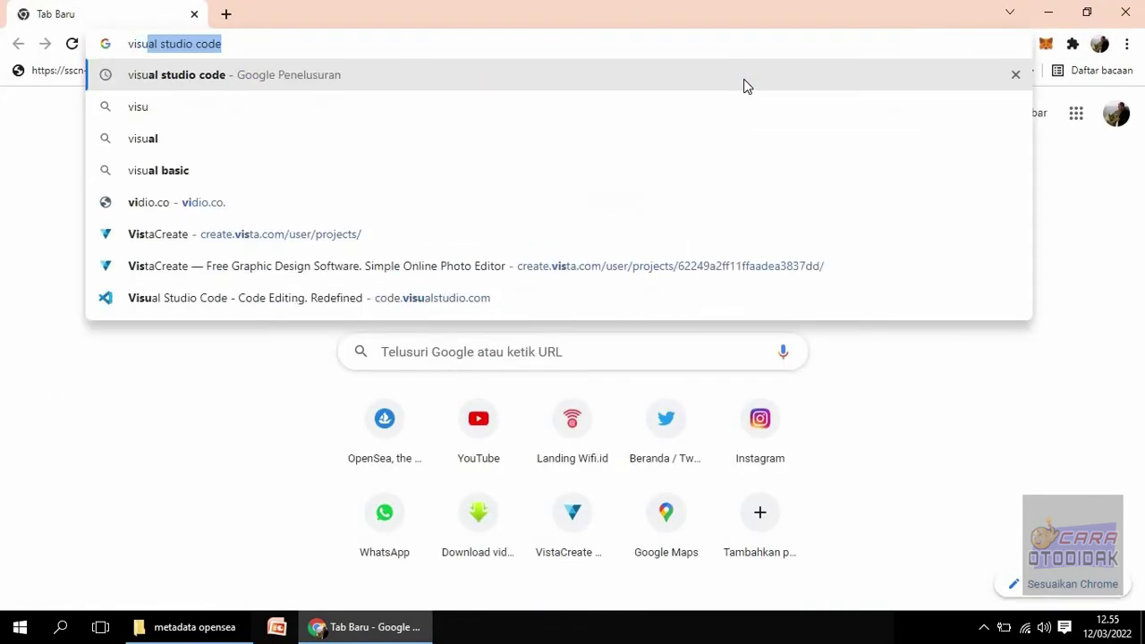
key("Return")
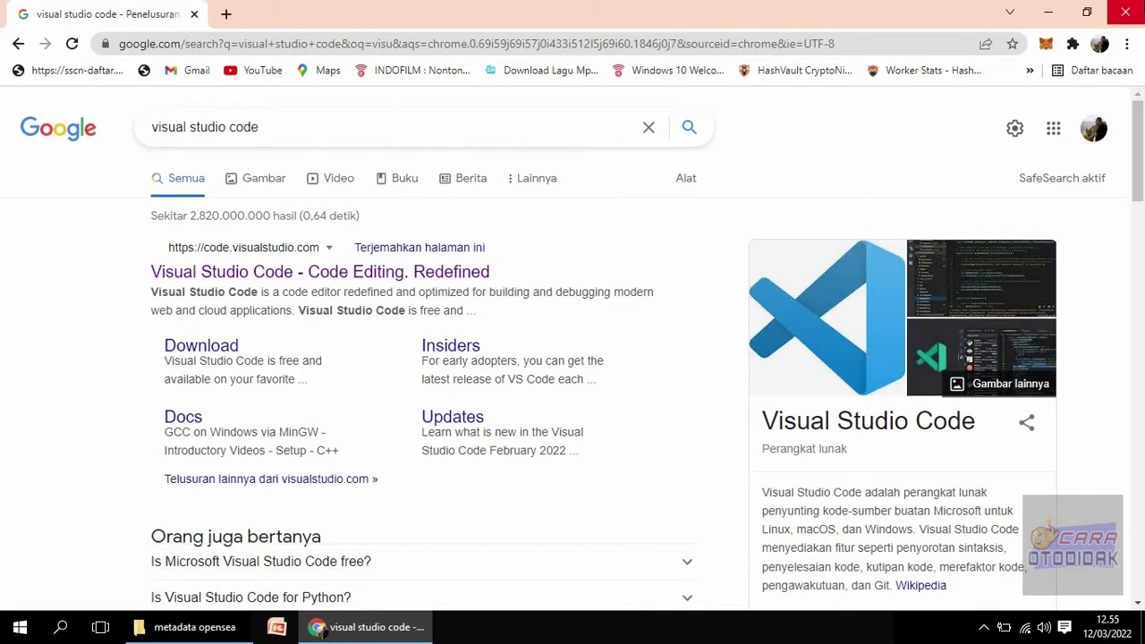
key("alt+Tab")
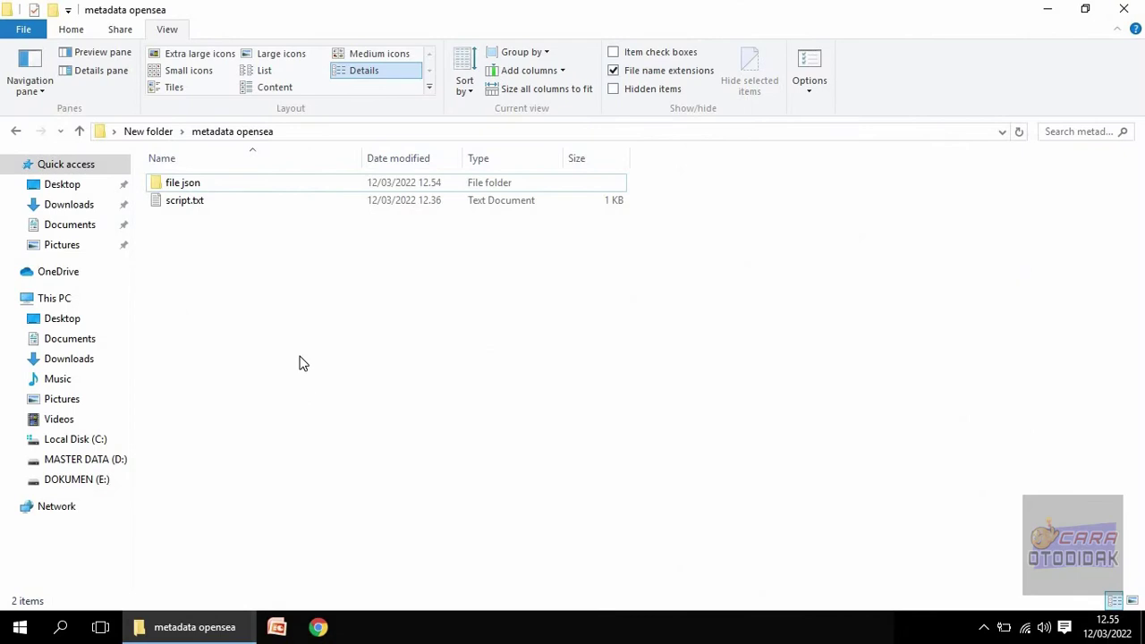
Step: Open the file json folder in File Explorer
left_click(19, 627)
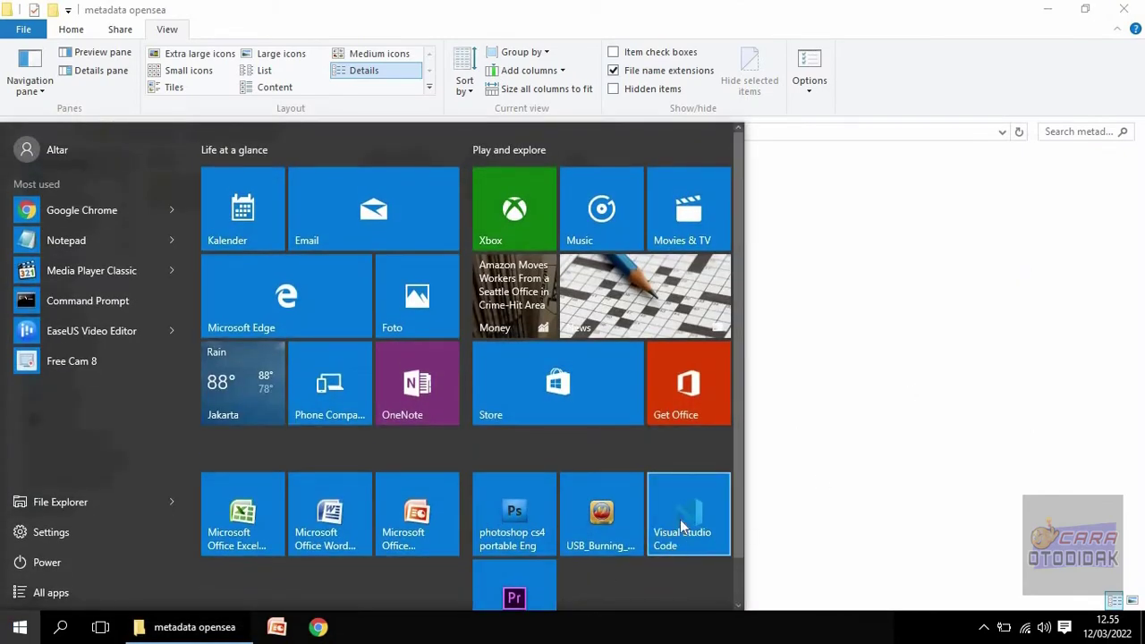
left_click(836, 319)
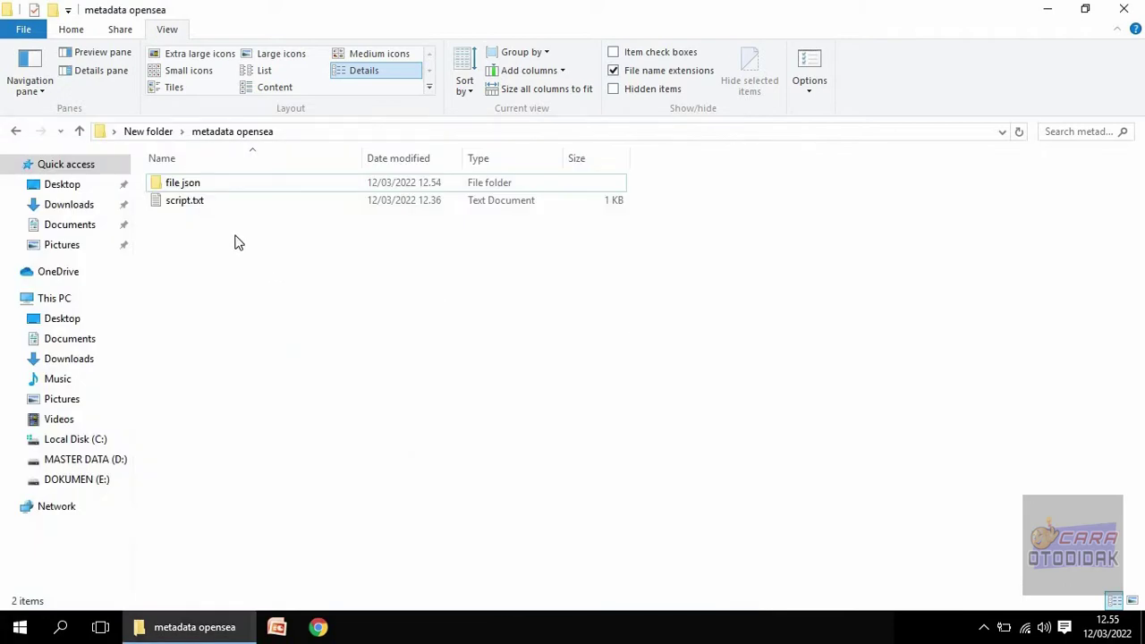
left_click(188, 185)
double_click(188, 186)
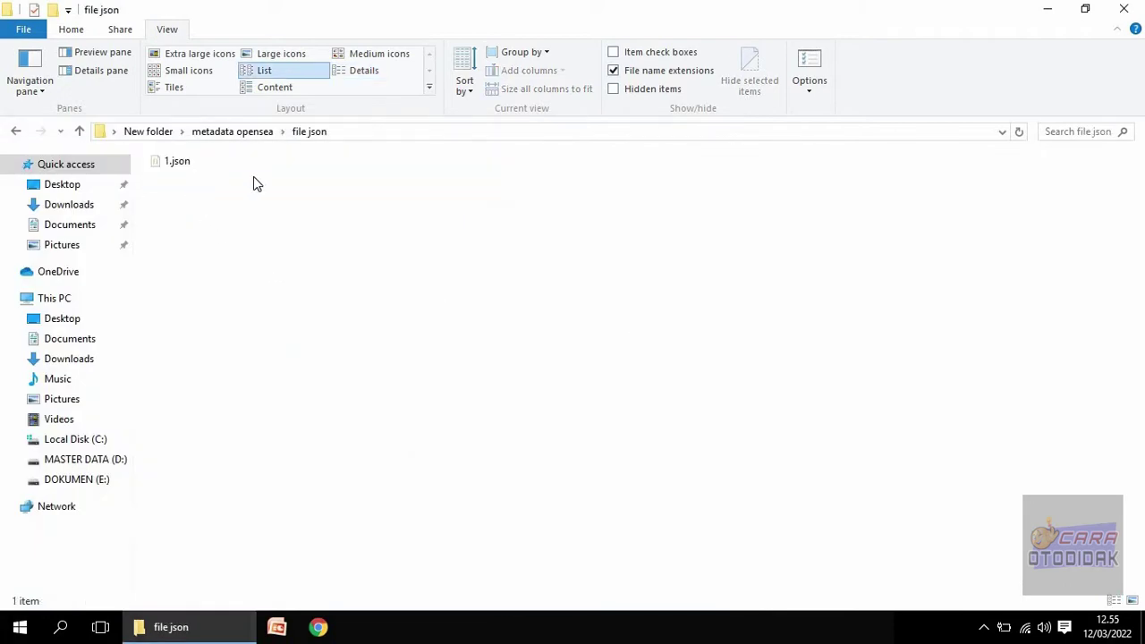
Step: Open 1.json in Visual Studio Code
right_click(185, 164)
key("Escape")
left_click(175, 164)
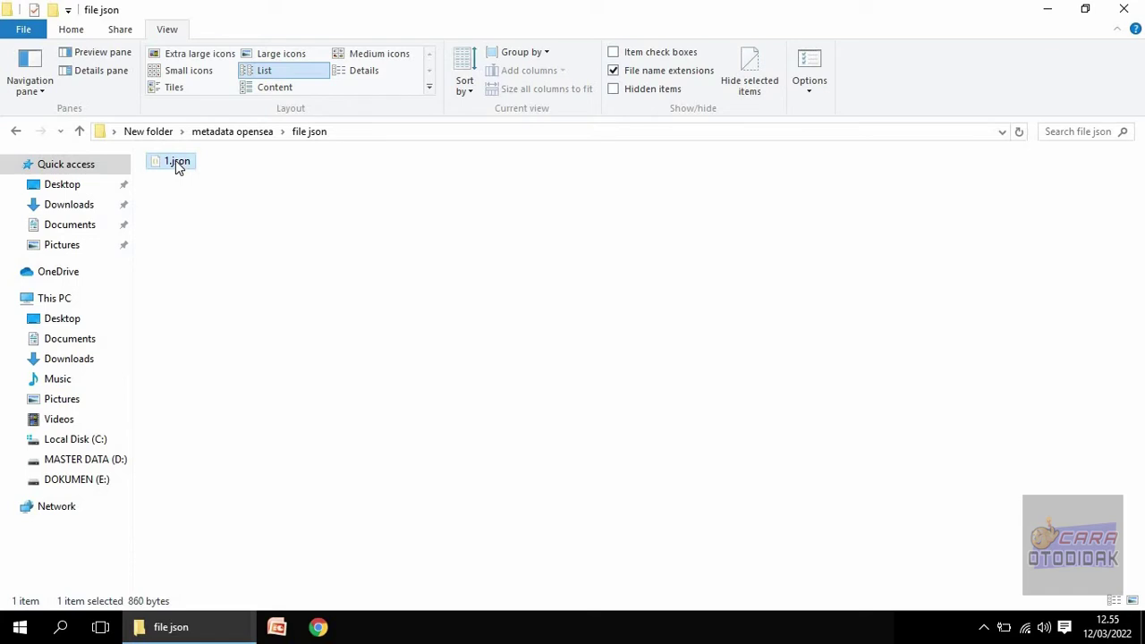
right_click(175, 163)
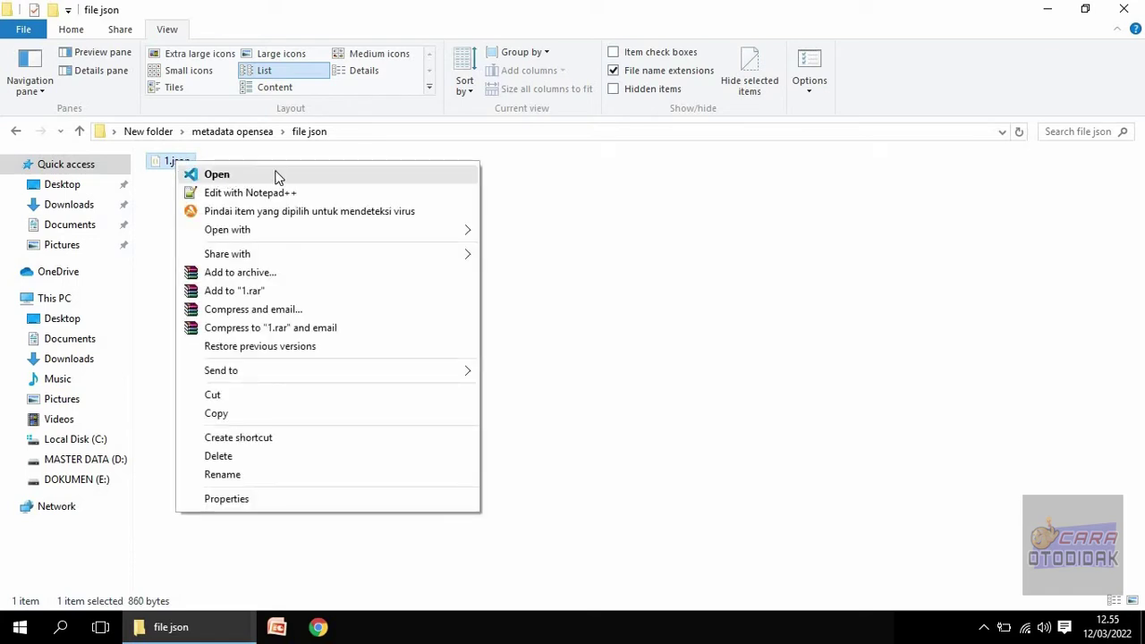
left_click(319, 177)
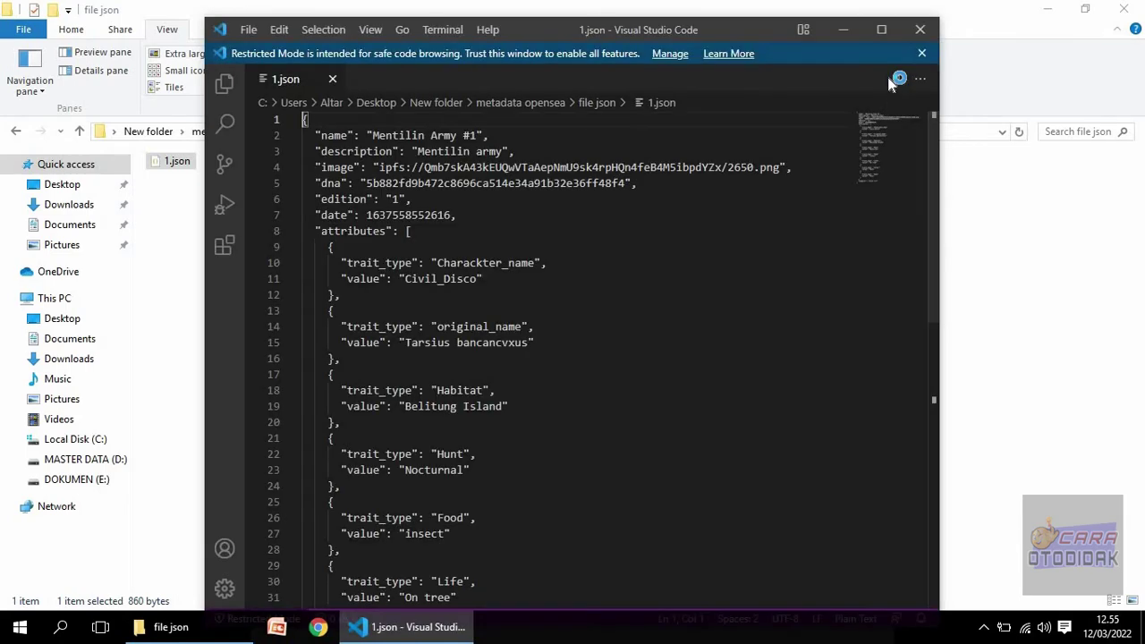
Step: In 1.json, change the name to 'Civil #1' and the description to 'Civil of mentilin army'
left_click(881, 29)
left_click(332, 202)
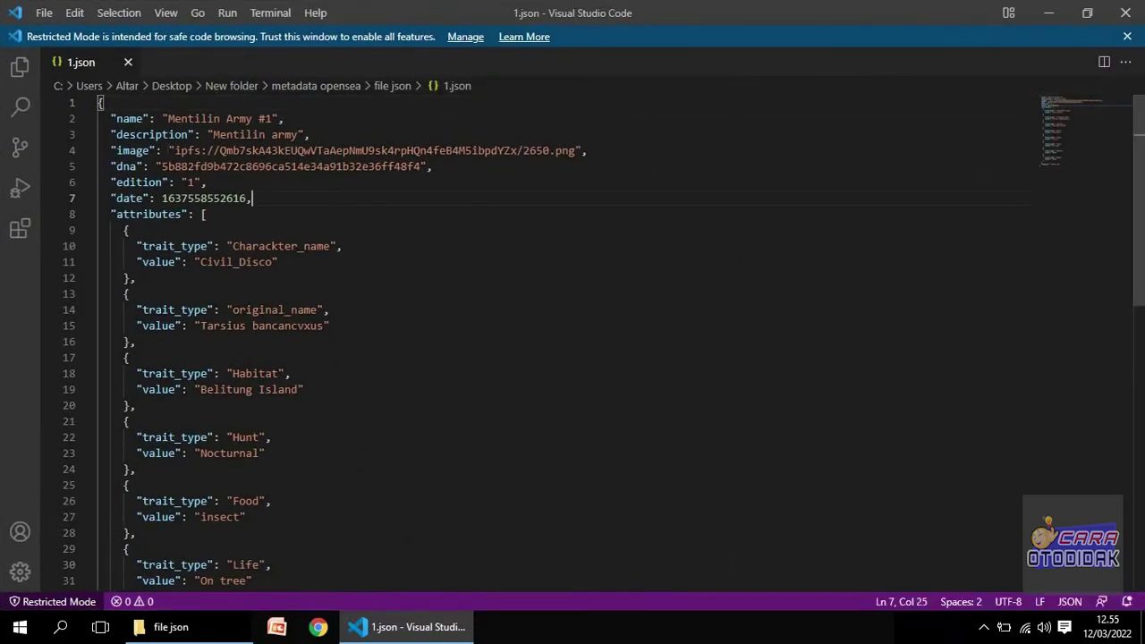
left_click(123, 118)
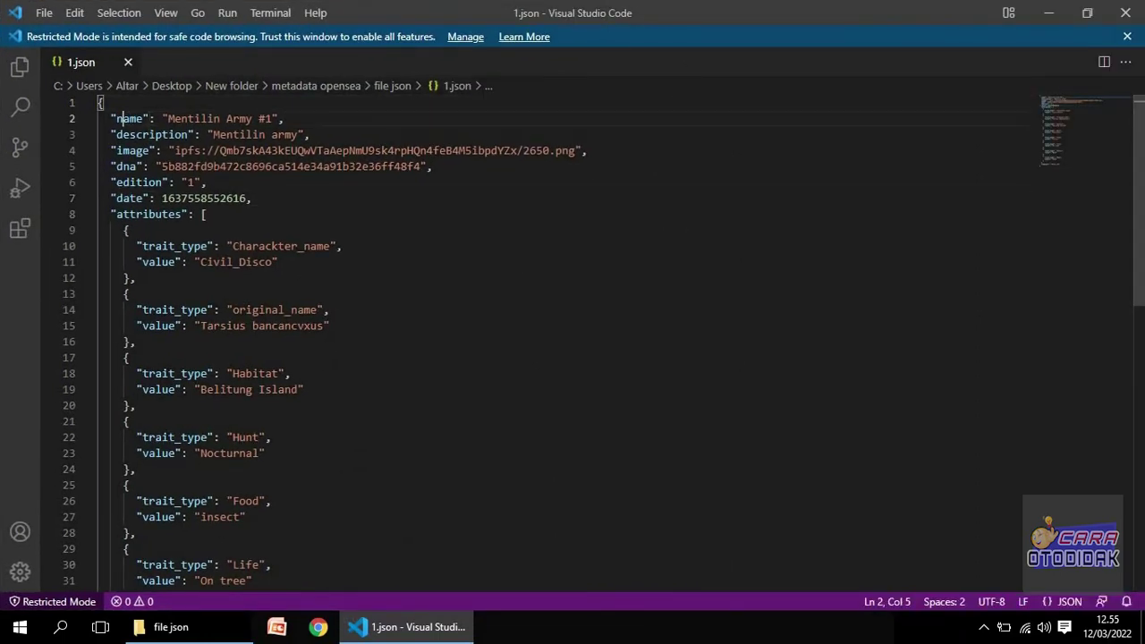
left_click_drag(168, 118, 258, 118)
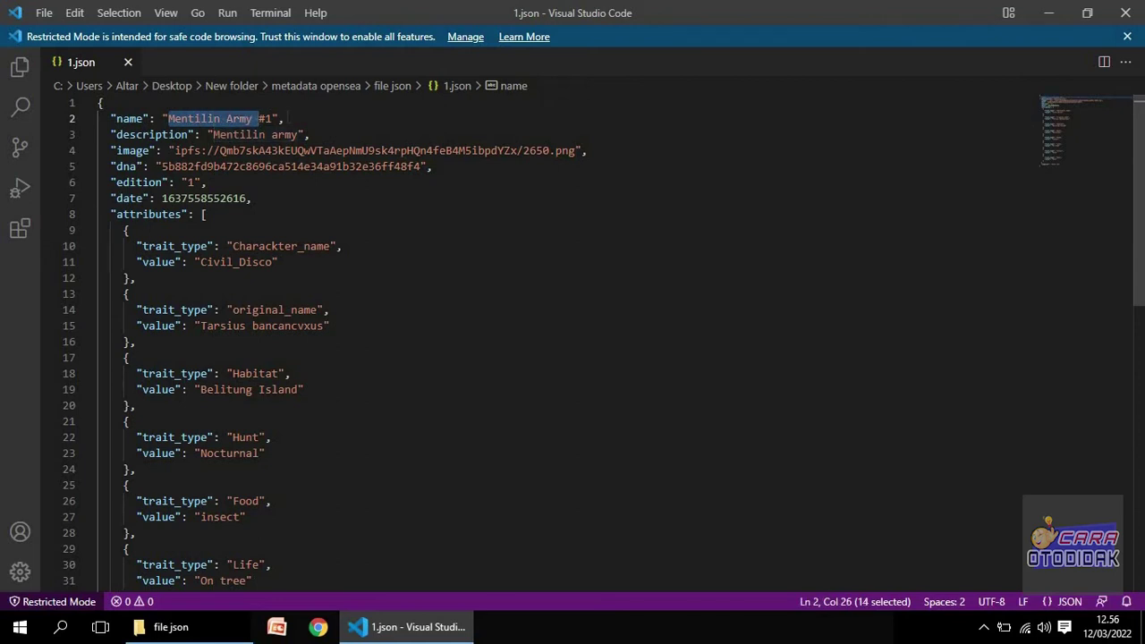
left_click(283, 118)
left_click_drag(168, 118, 253, 118)
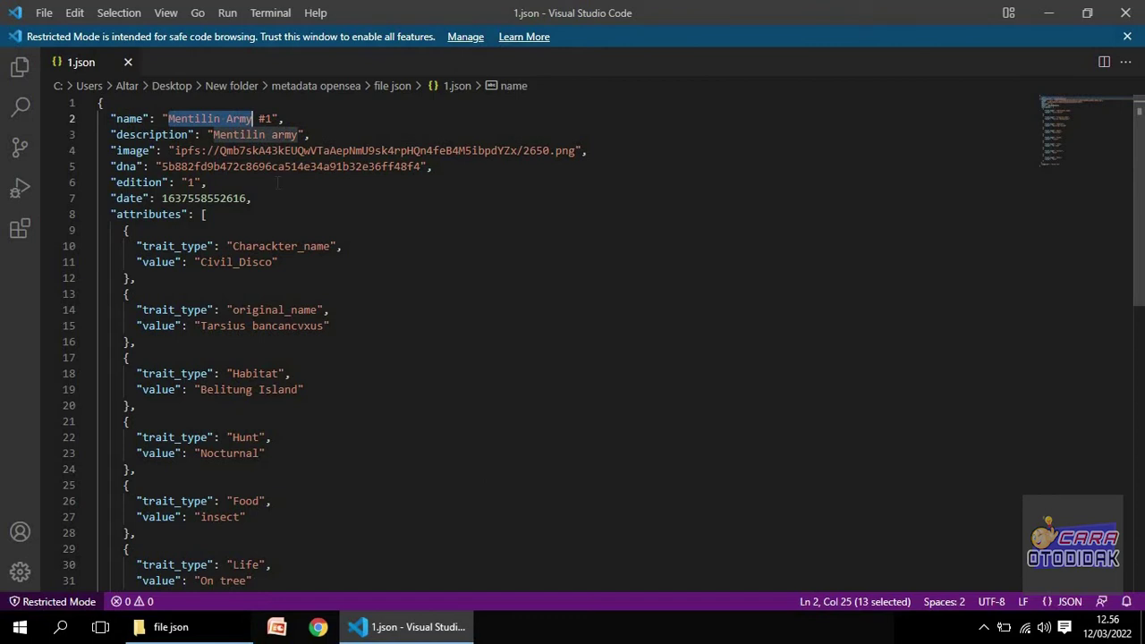
type("C")
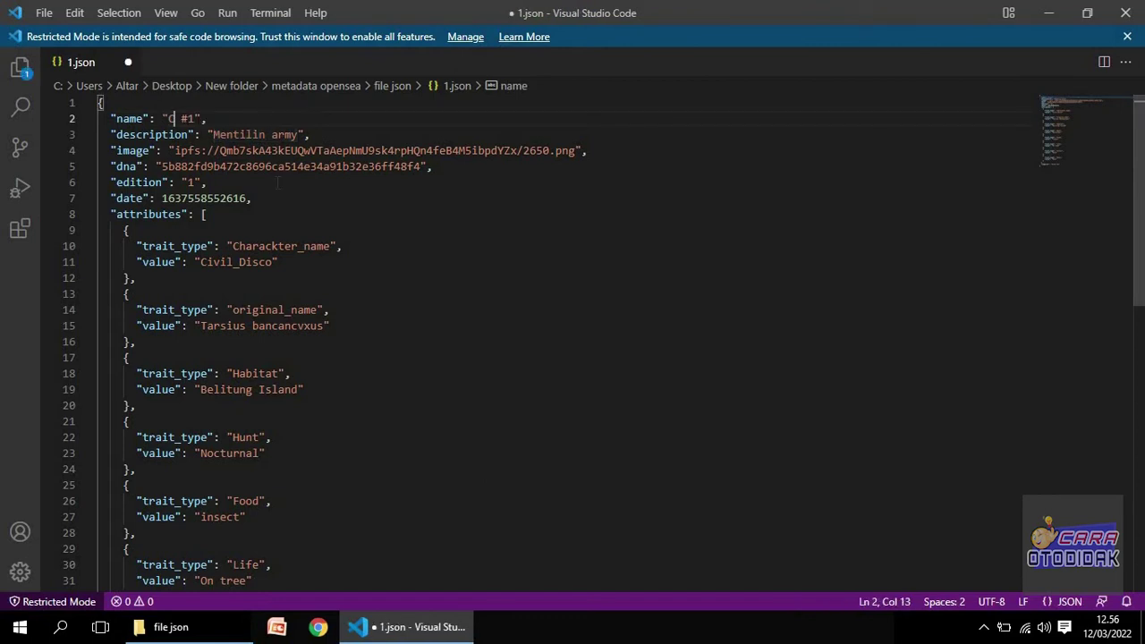
type("ivil")
left_click_drag(212, 134, 298, 134)
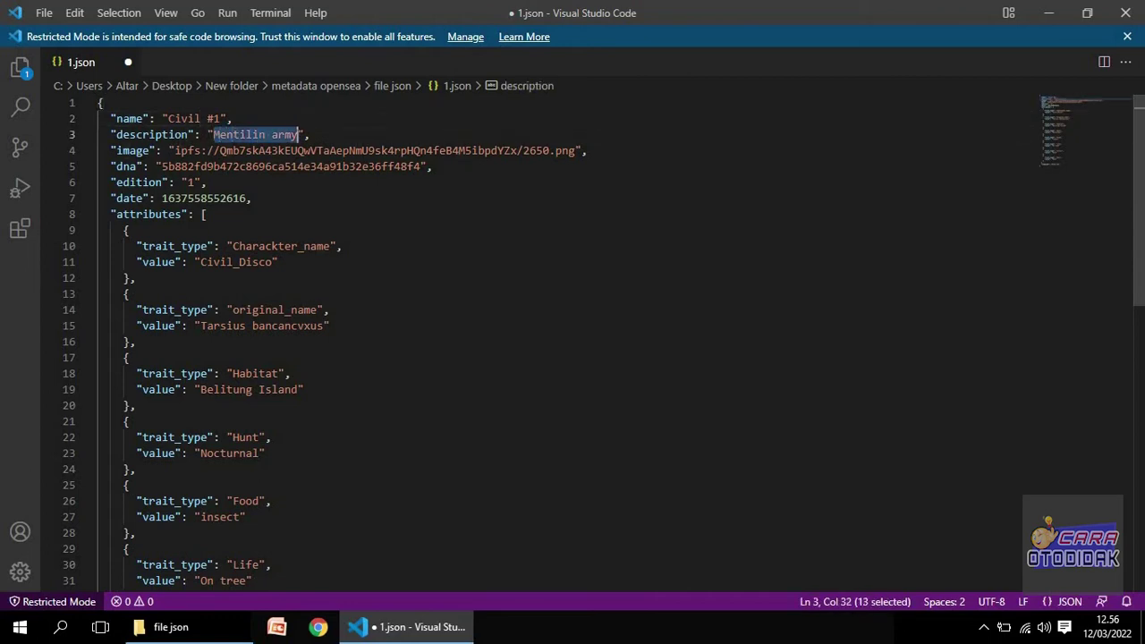
type("C")
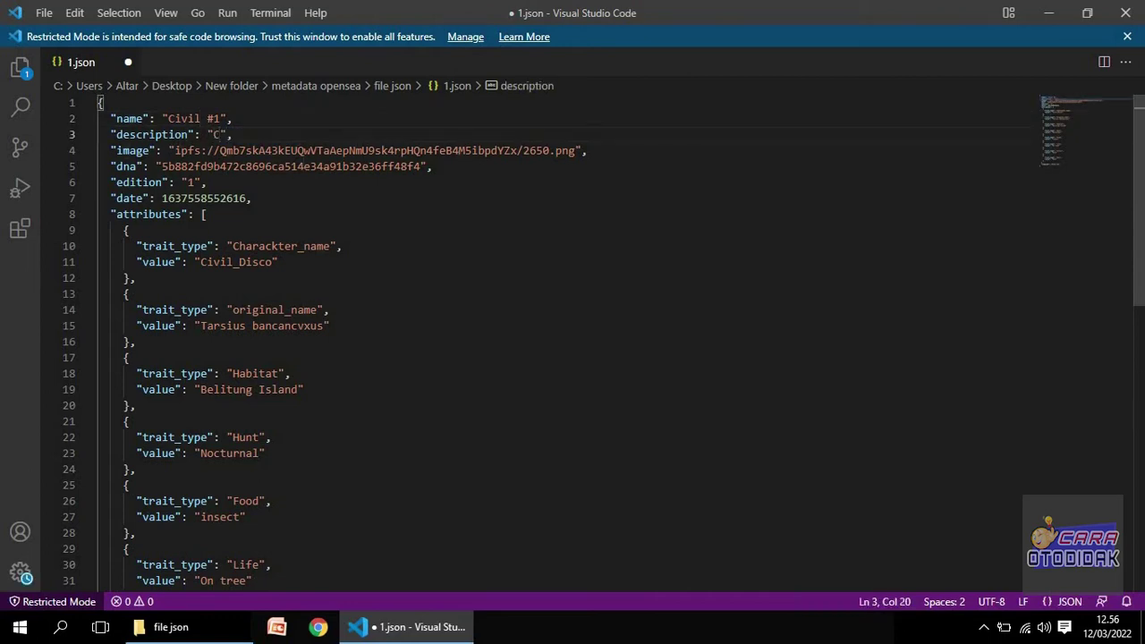
type("ivil of")
type(" mentilin a")
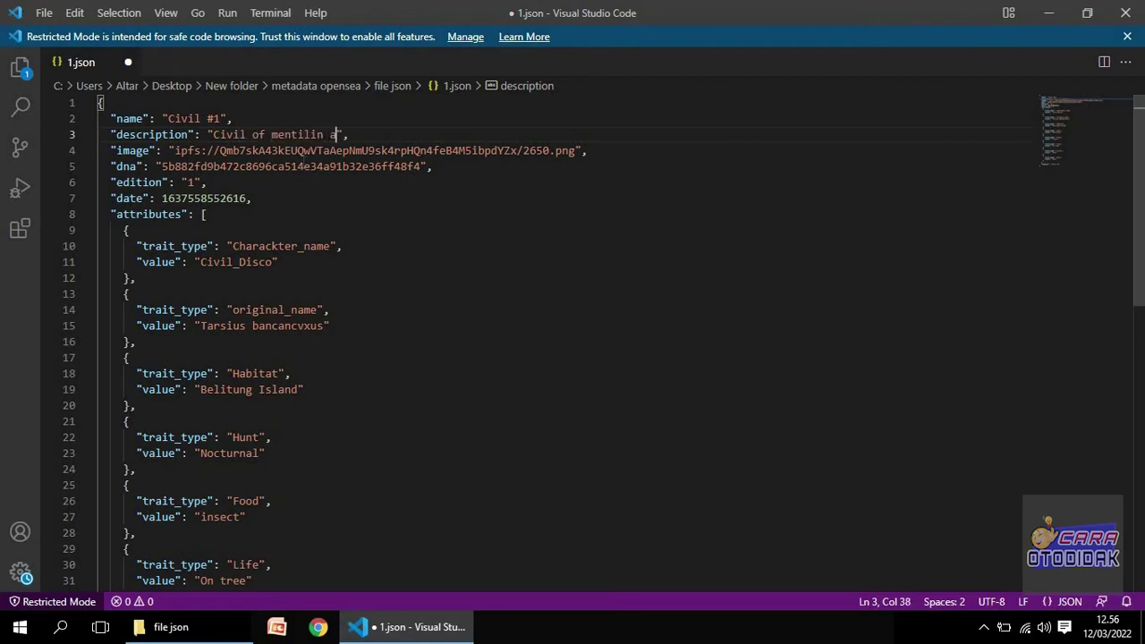
type("rmy")
Step: Review the attributes (Charackter_name trait, Civil_Disco value) and save 1.json
left_click(149, 231)
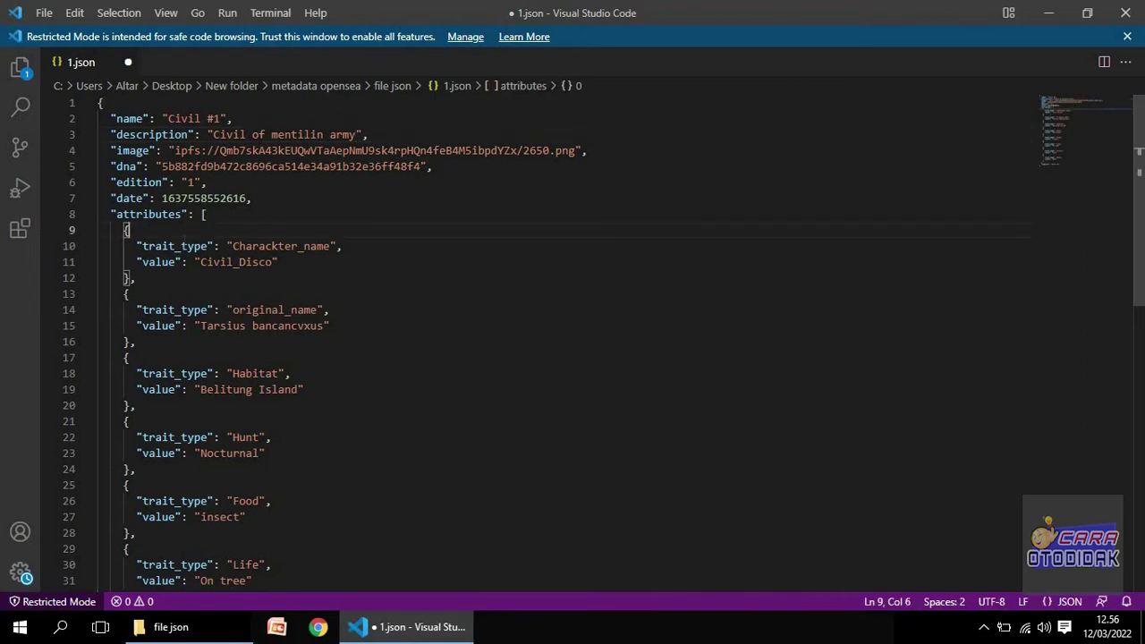
scroll(537, 340, "down", 1)
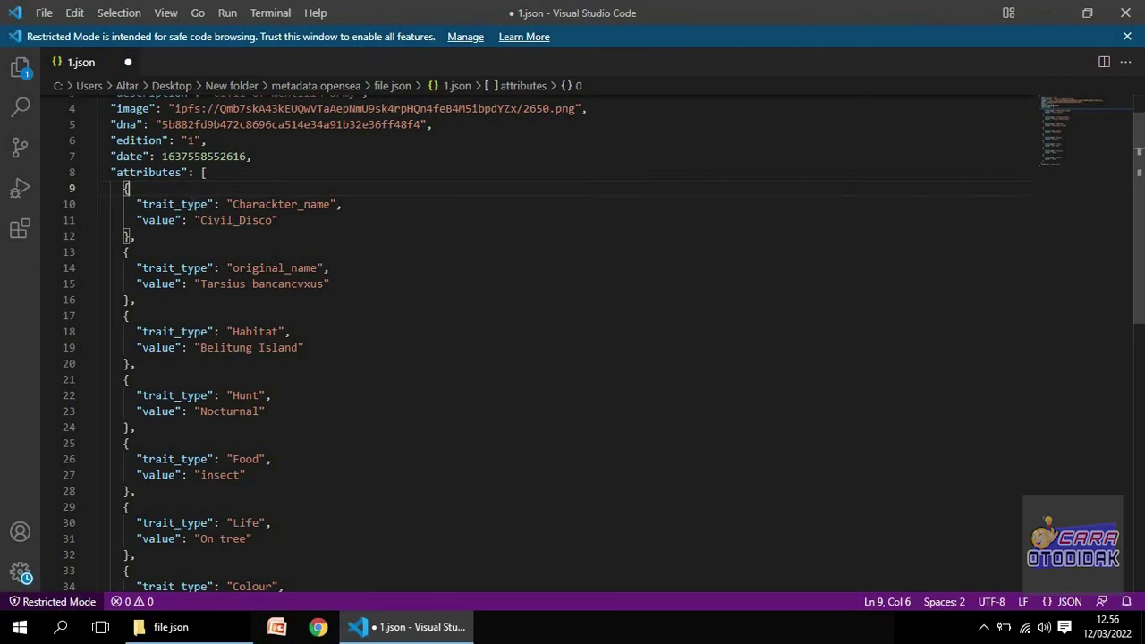
left_click_drag(233, 203, 331, 204)
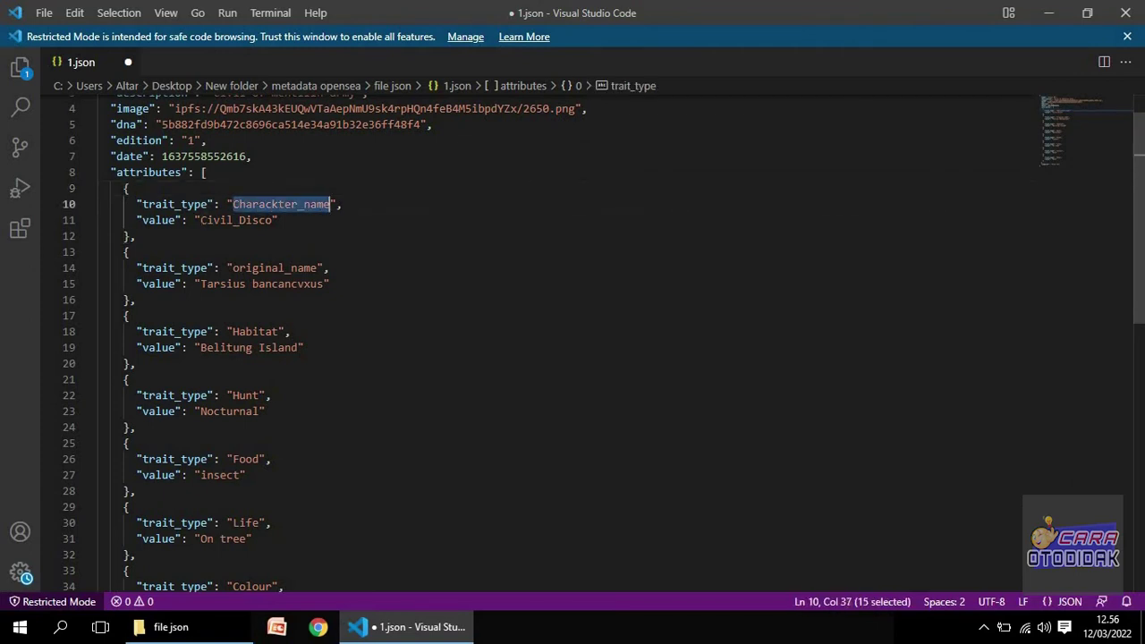
left_click_drag(201, 220, 272, 220)
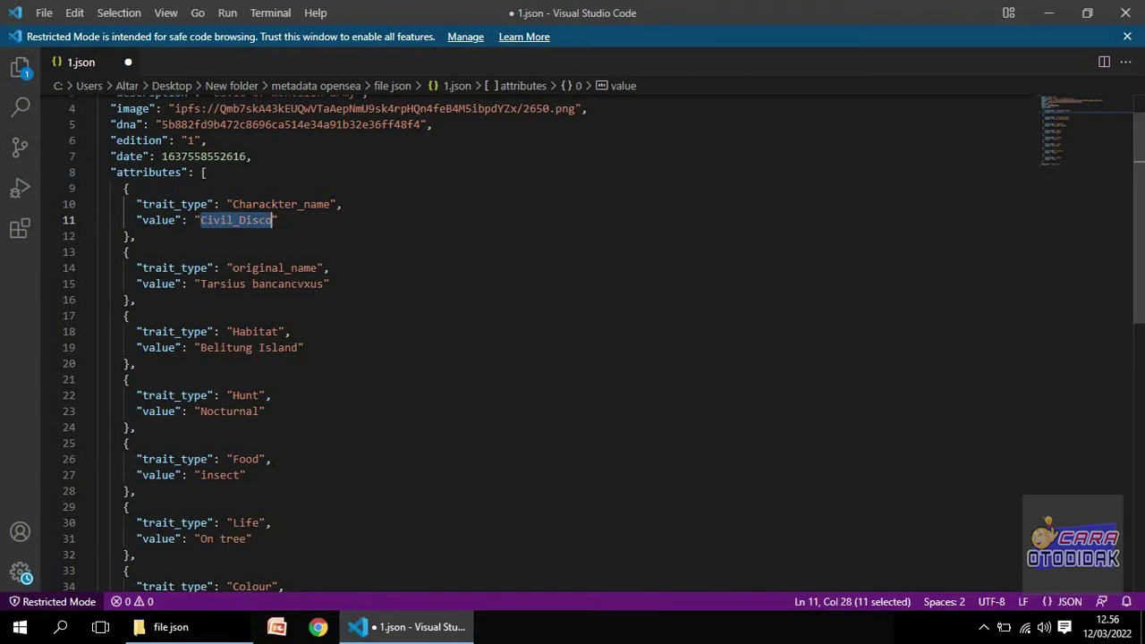
mouse_move(233, 267)
left_mouse_down()
mouse_move(285, 267)
mouse_move(279, 284)
left_mouse_up()
scroll(275, 287, "down", 2)
scroll(274, 287, "down", 4)
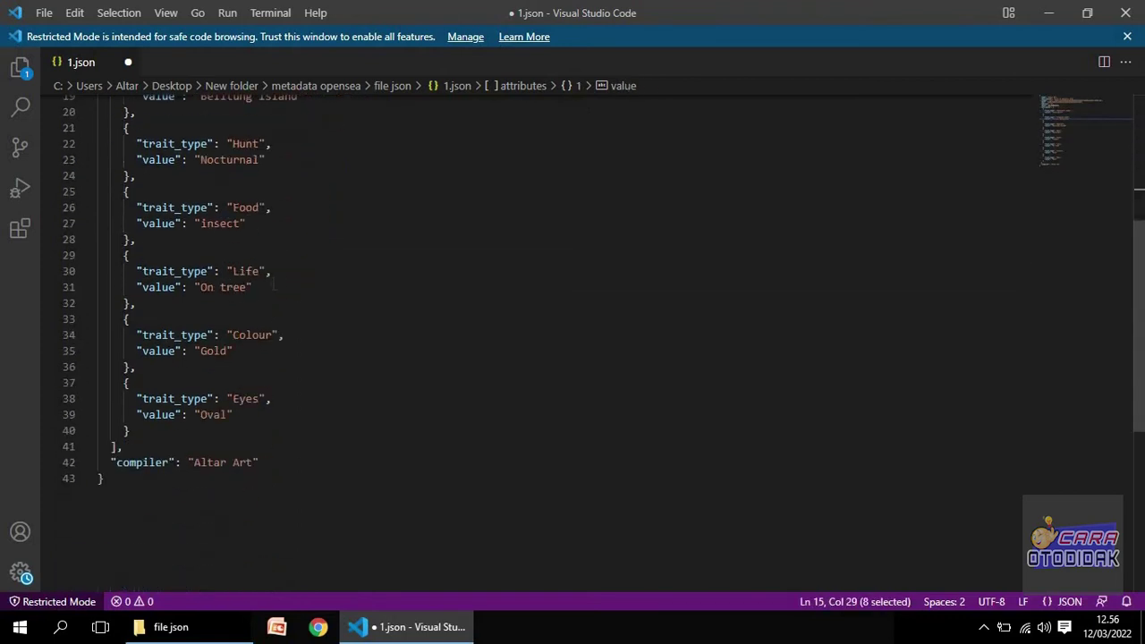
scroll(274, 287, "up", 6)
left_click(264, 280)
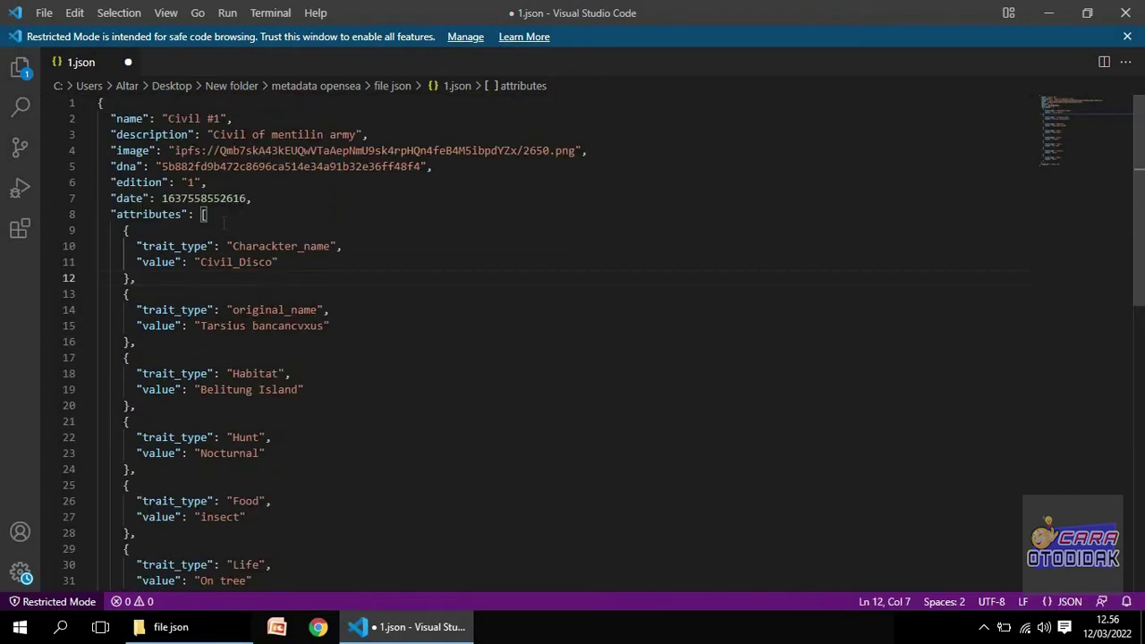
left_click(44, 19)
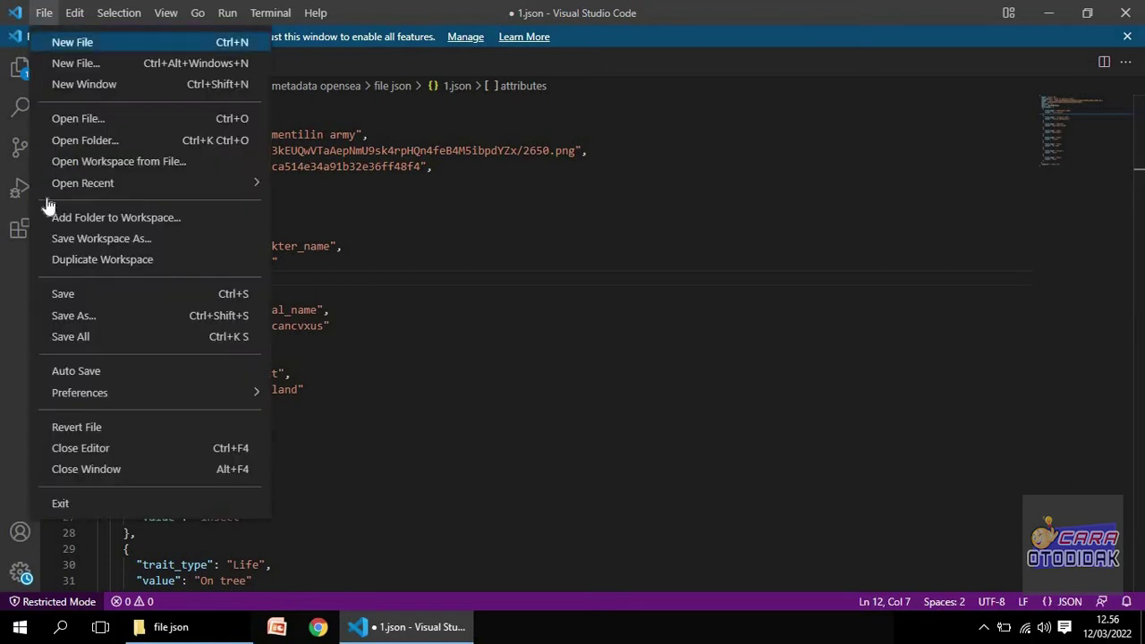
left_click(70, 286)
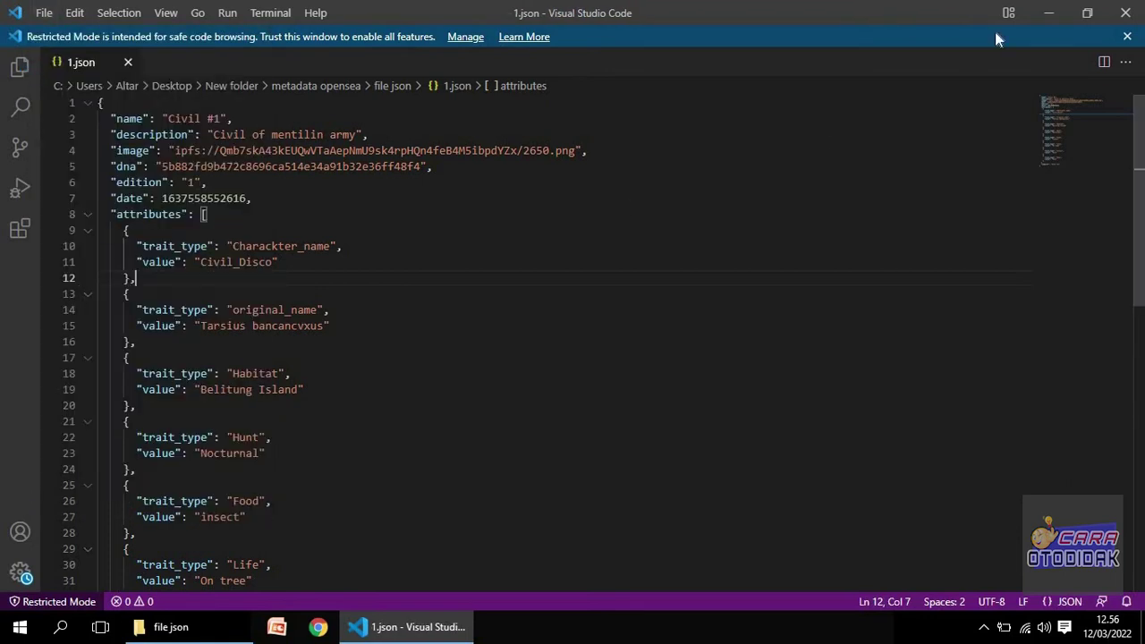
Step: Close VS Code, refresh the file json folder and paste a duplicate of 1.json
left_click(1125, 13)
right_click(251, 224)
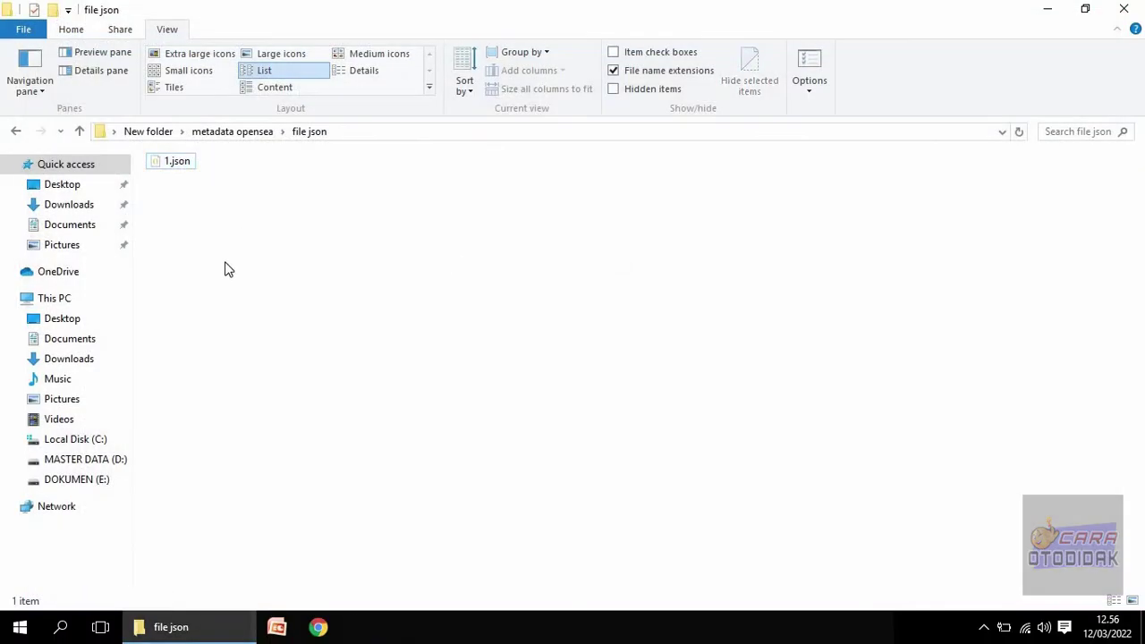
left_click(279, 288)
left_click(175, 162)
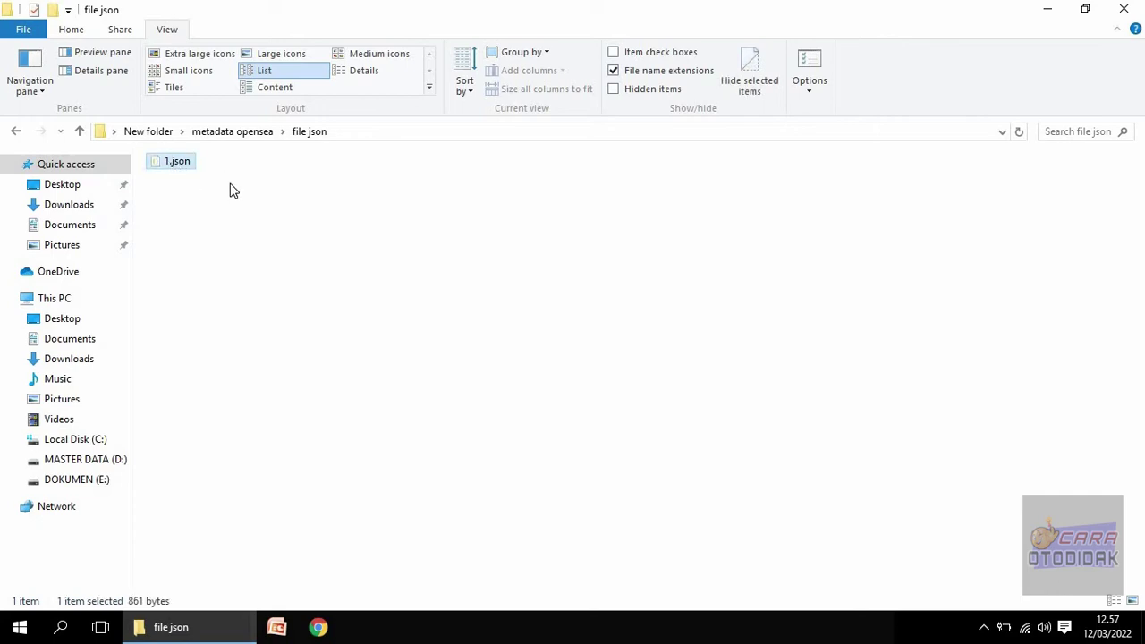
key("ctrl+v")
left_click(198, 255)
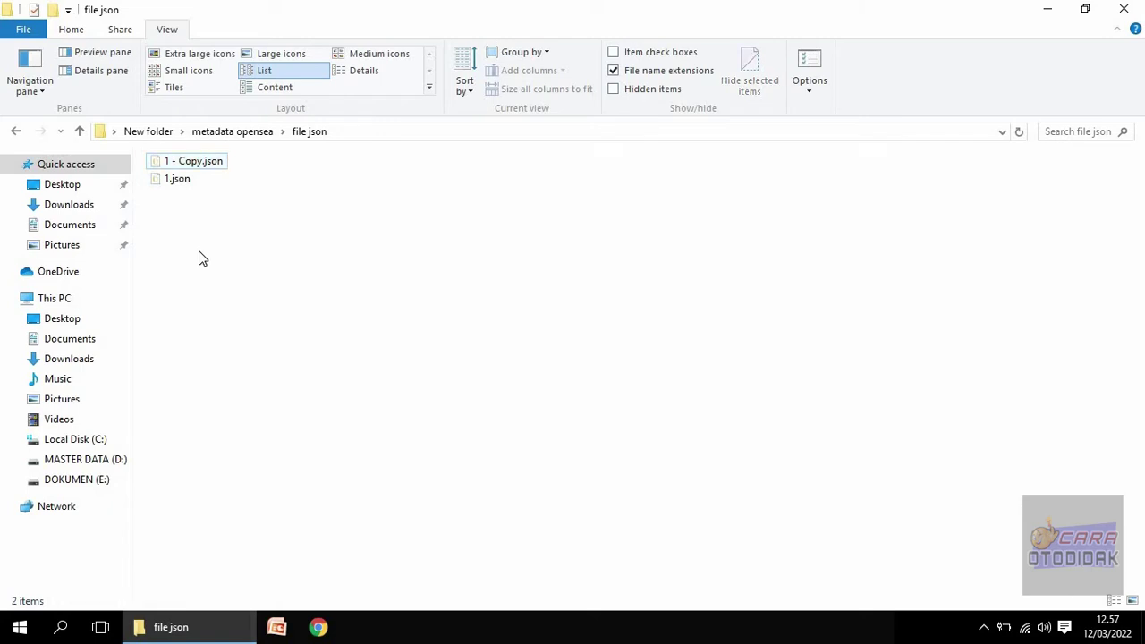
Step: Keep doubling the JSON files by select-all, copy and paste until there are 16
key("ctrl+a")
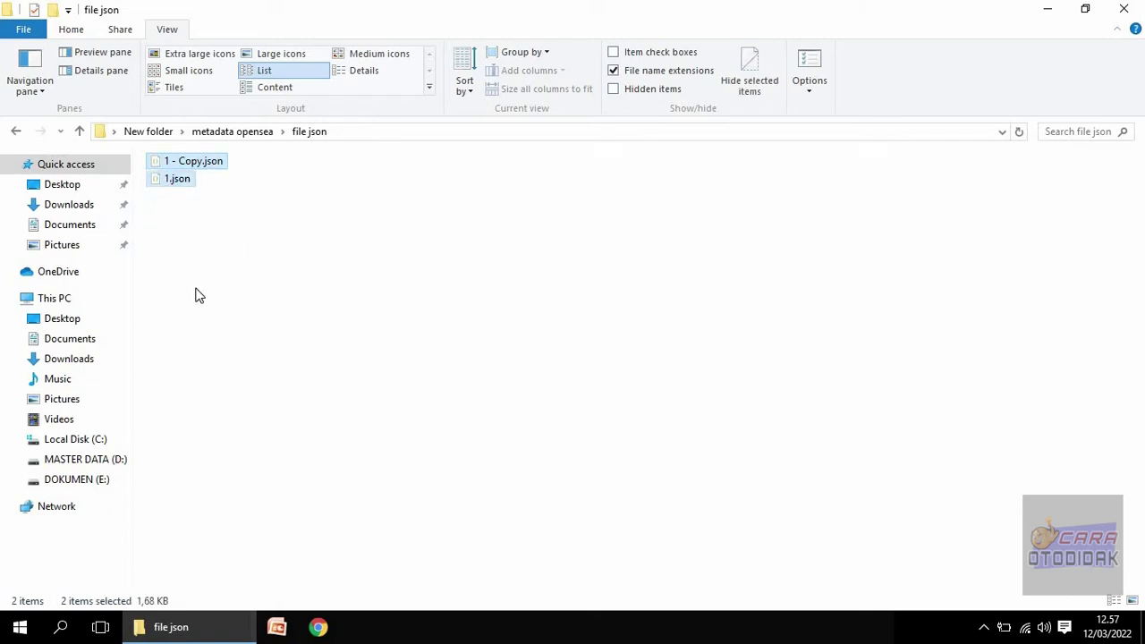
key("ctrl+c")
key("ctrl+v")
key("ctrl+a")
key("ctrl+c")
key("ctrl+v")
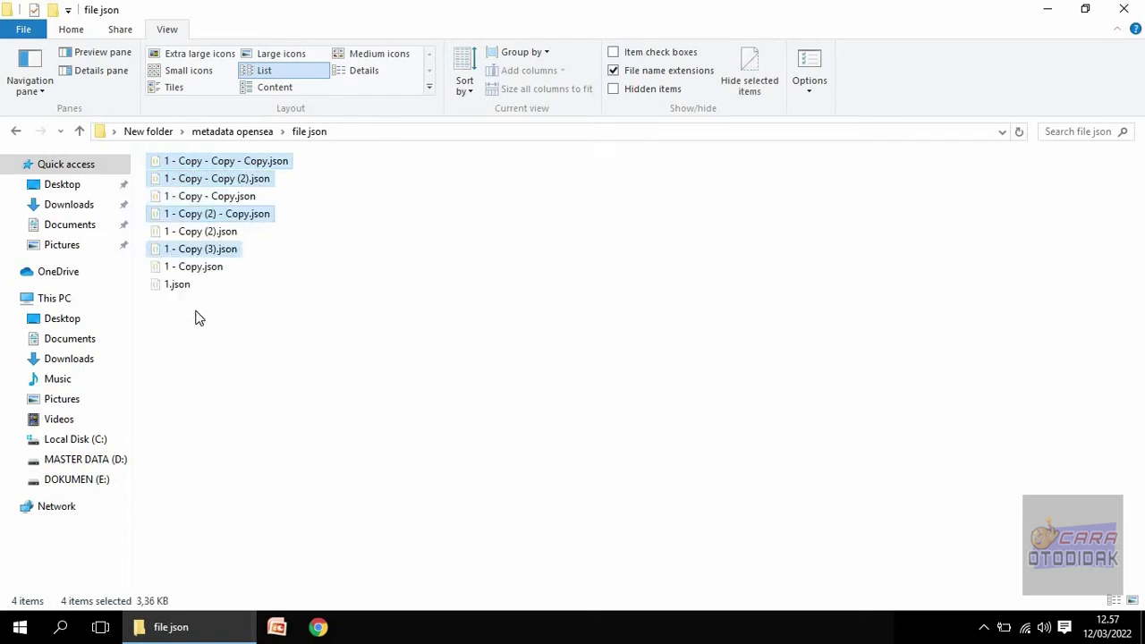
key("ctrl+a")
key("ctrl+c")
key("ctrl+v")
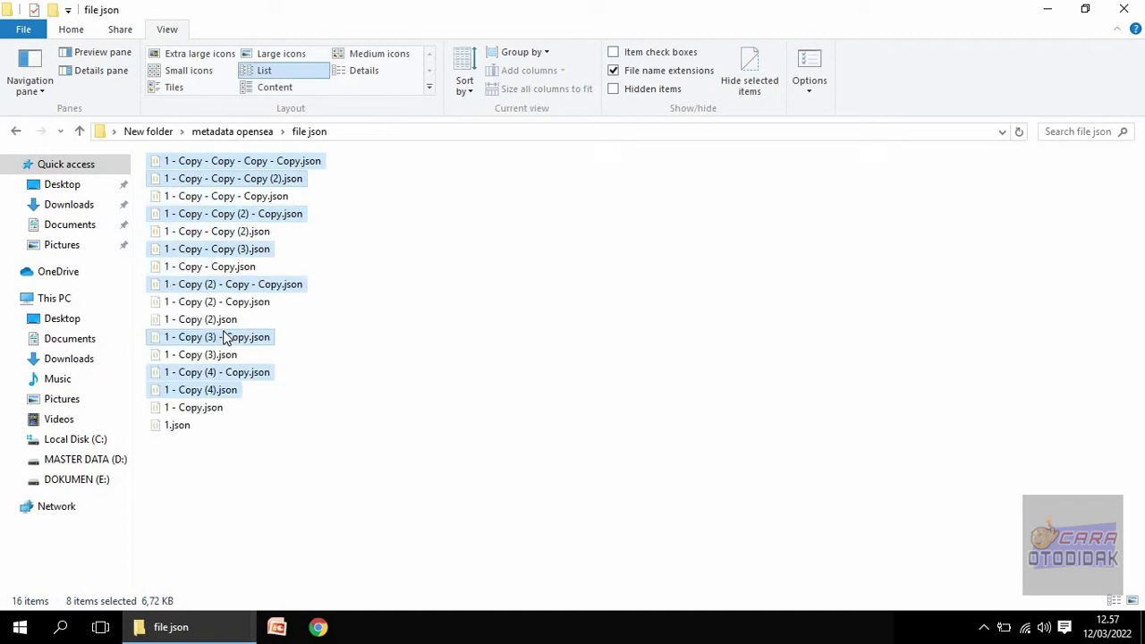
Step: Continue doubling the copies to 32, 64 and finally 128 files
key("ctrl+a")
key("ctrl+c")
key("ctrl+v")
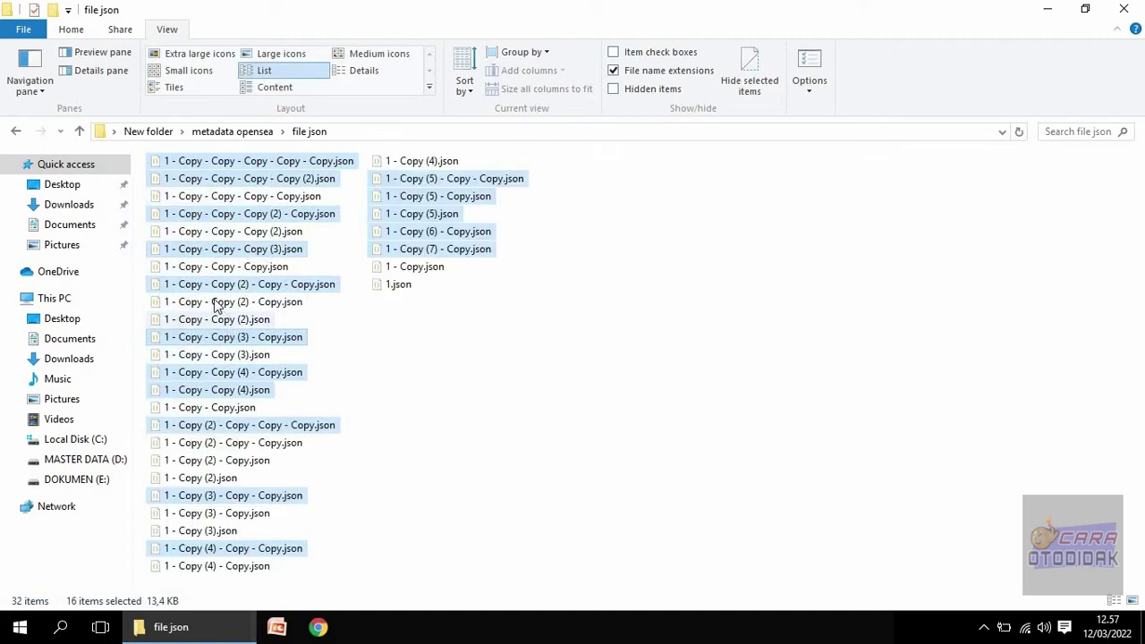
key("ctrl+a")
key("ctrl+c")
key("ctrl+v")
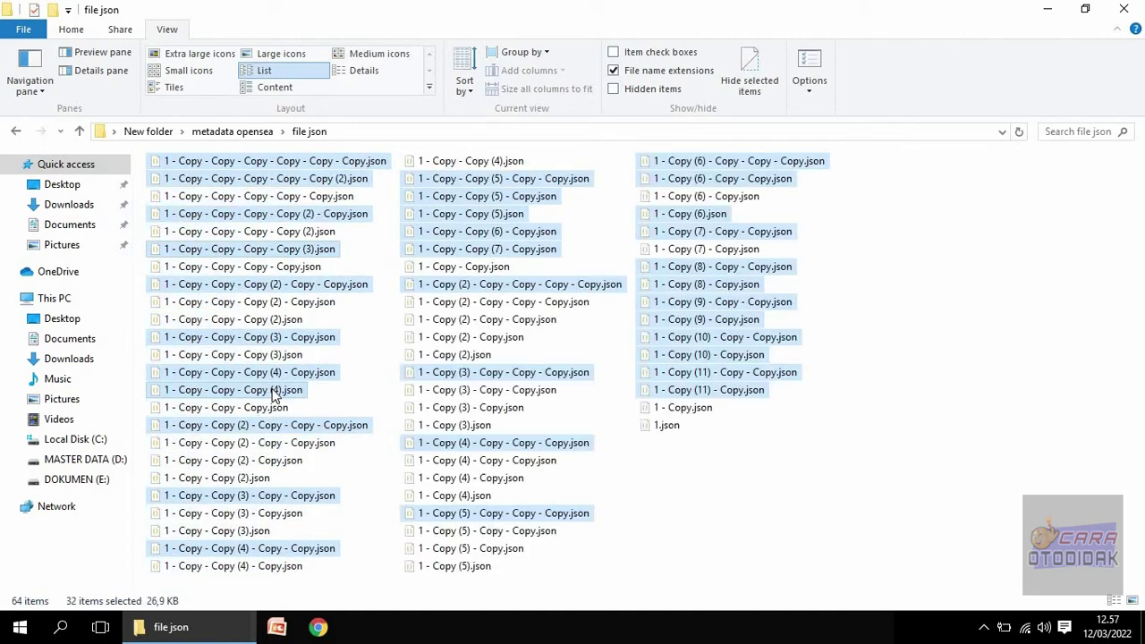
key("ctrl+a")
left_click_drag(224, 298, 307, 427)
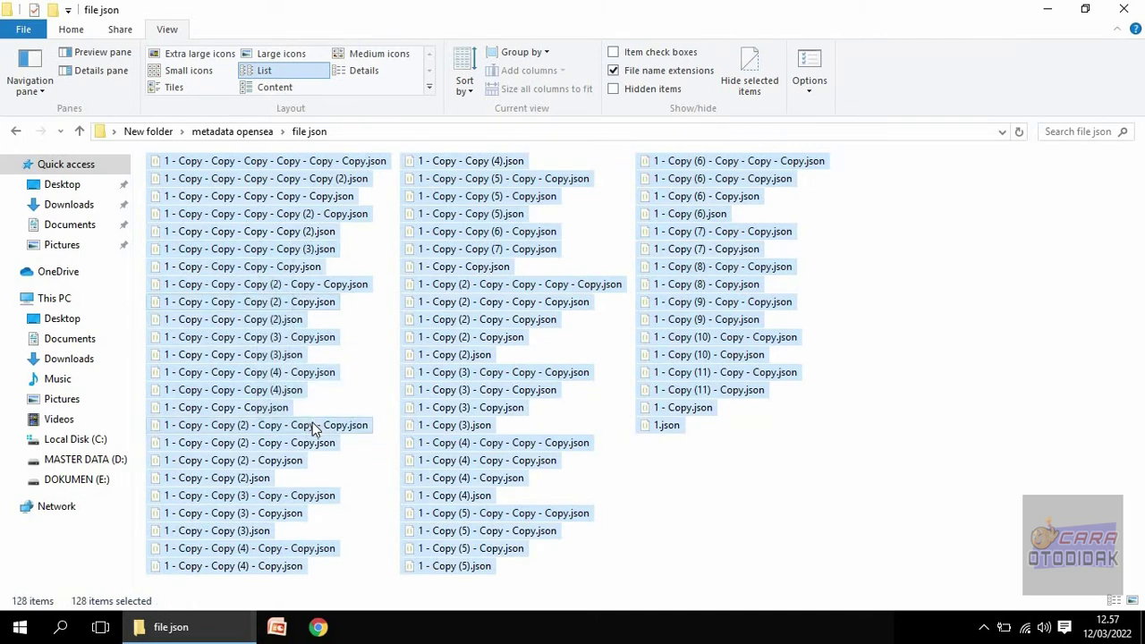
left_click(641, 376)
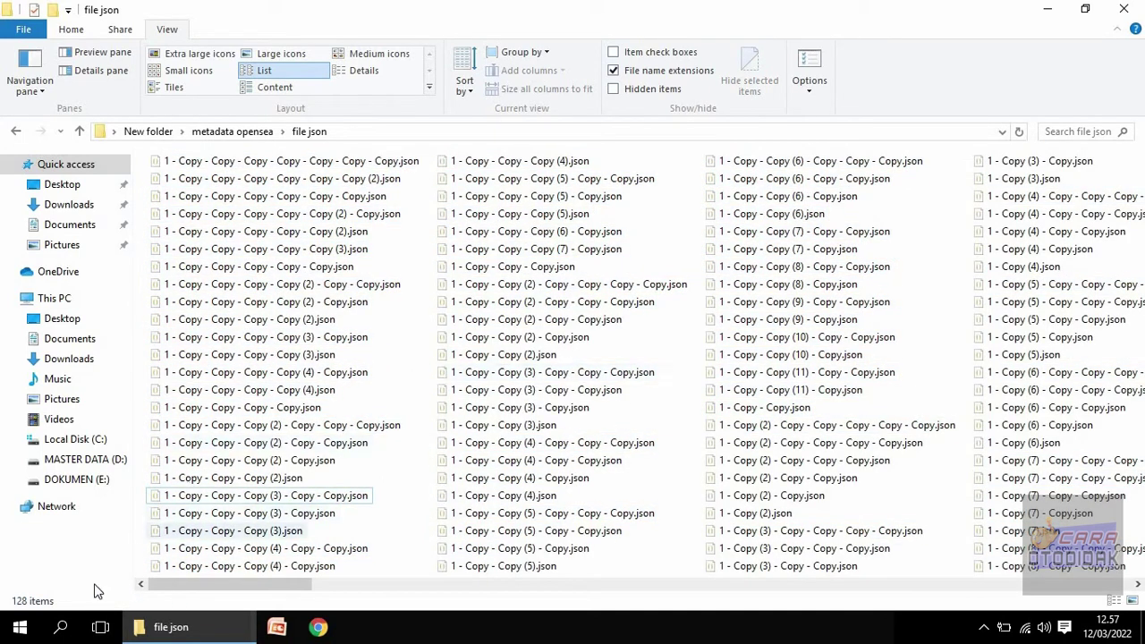
left_click_drag(101, 595, 54, 603)
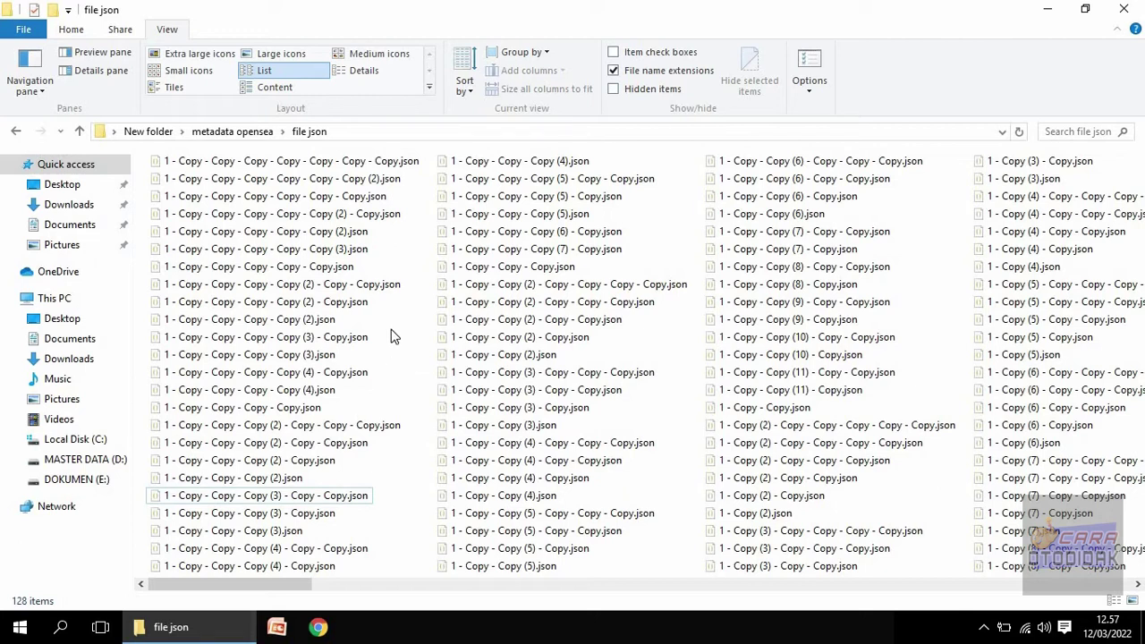
Step: Batch-rename all 128 selected files to 'file', producing file (1).json to file (128).json
key("ctrl+a")
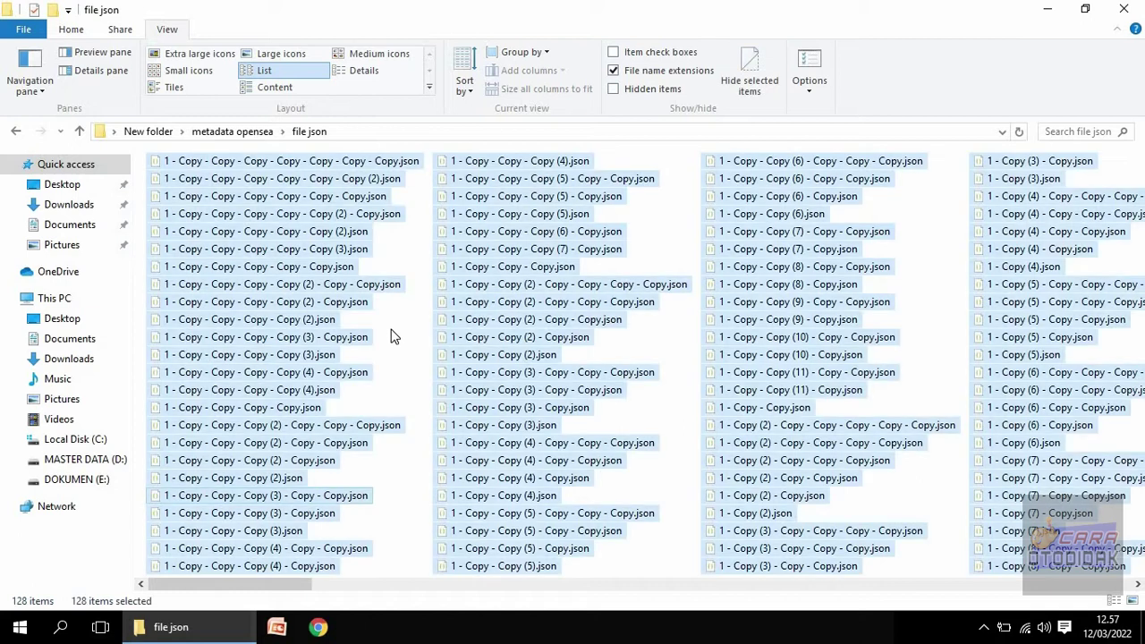
right_click(308, 235)
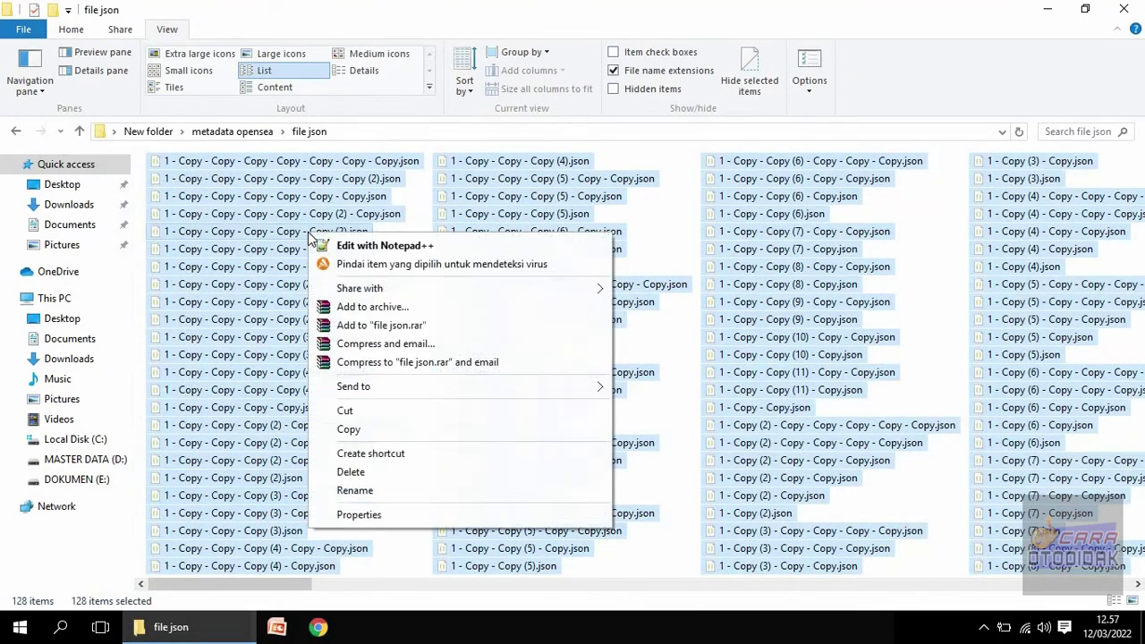
left_click(343, 491)
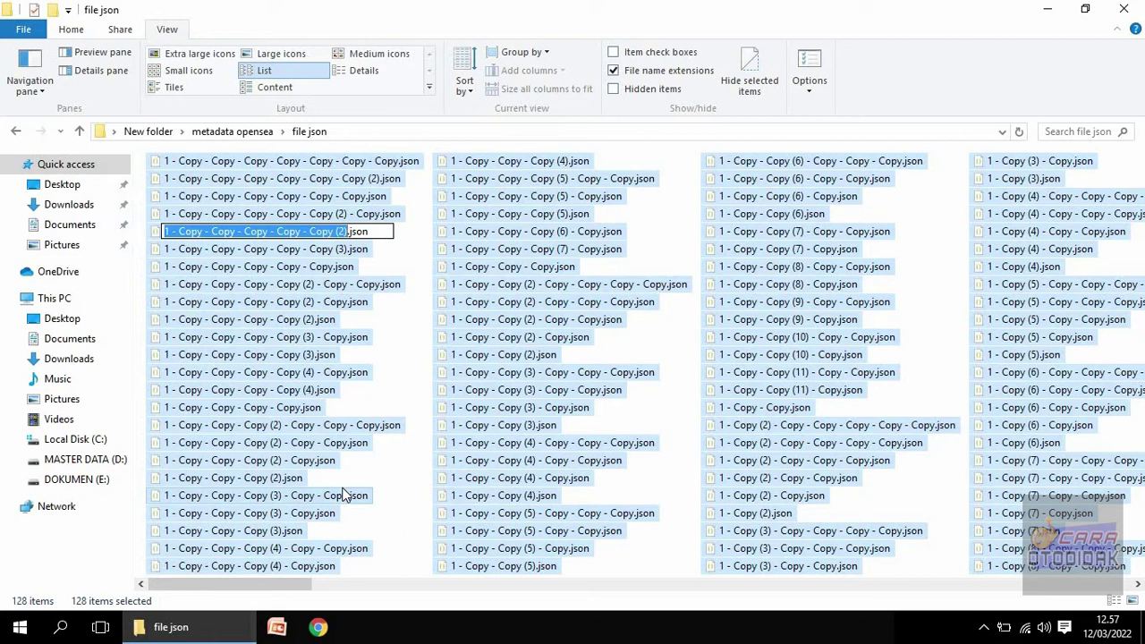
type("file")
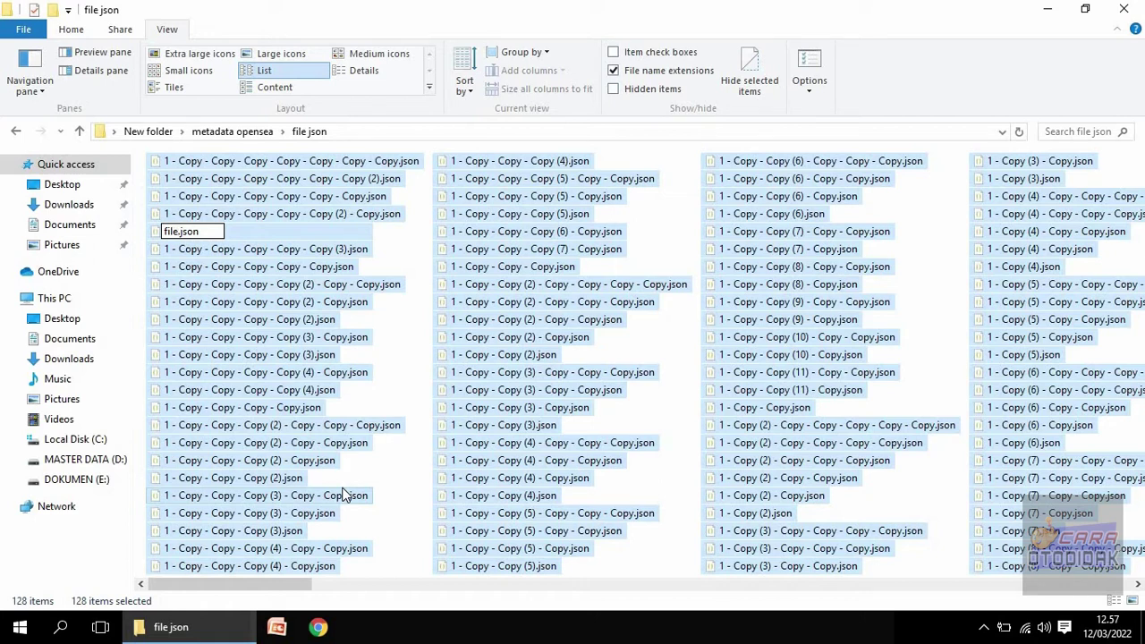
key("Return")
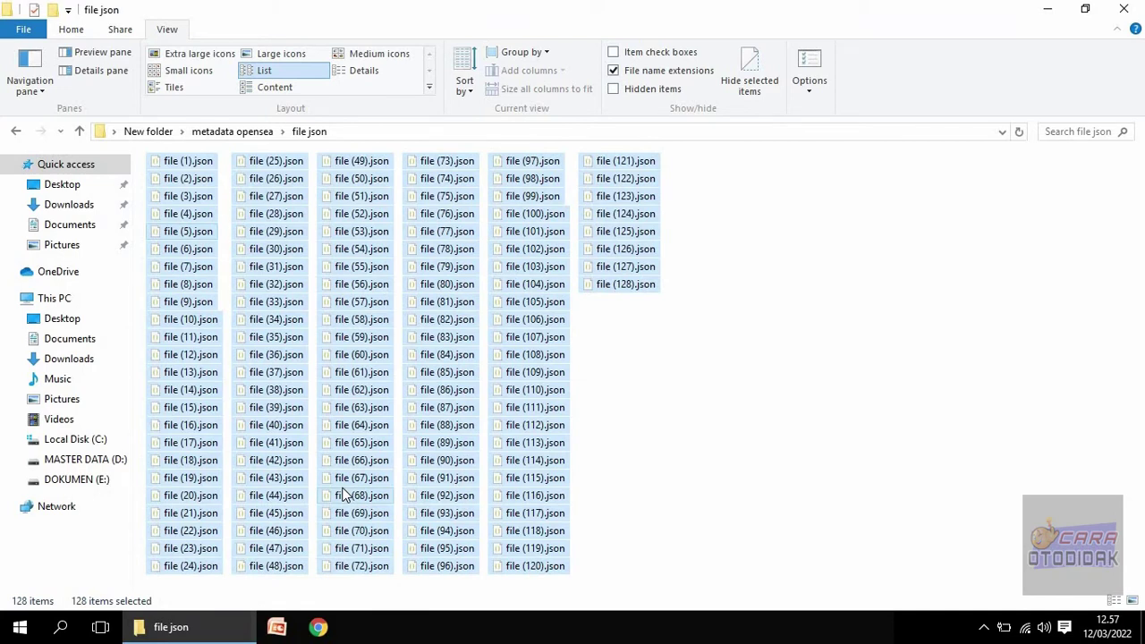
left_click(802, 393)
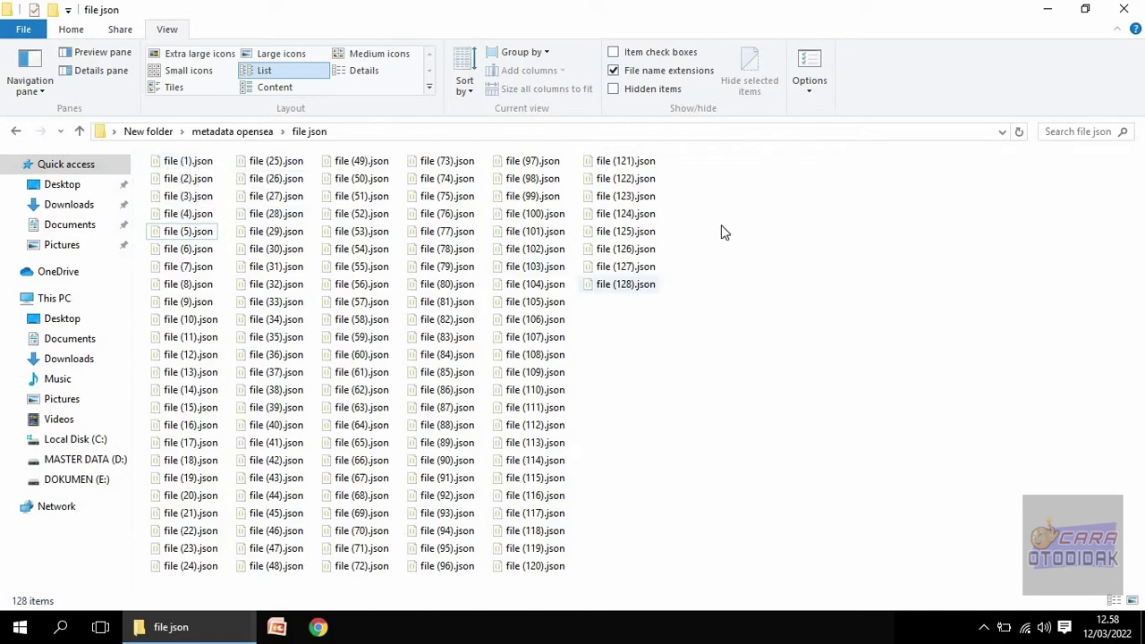
right_click(749, 196)
left_click(778, 263)
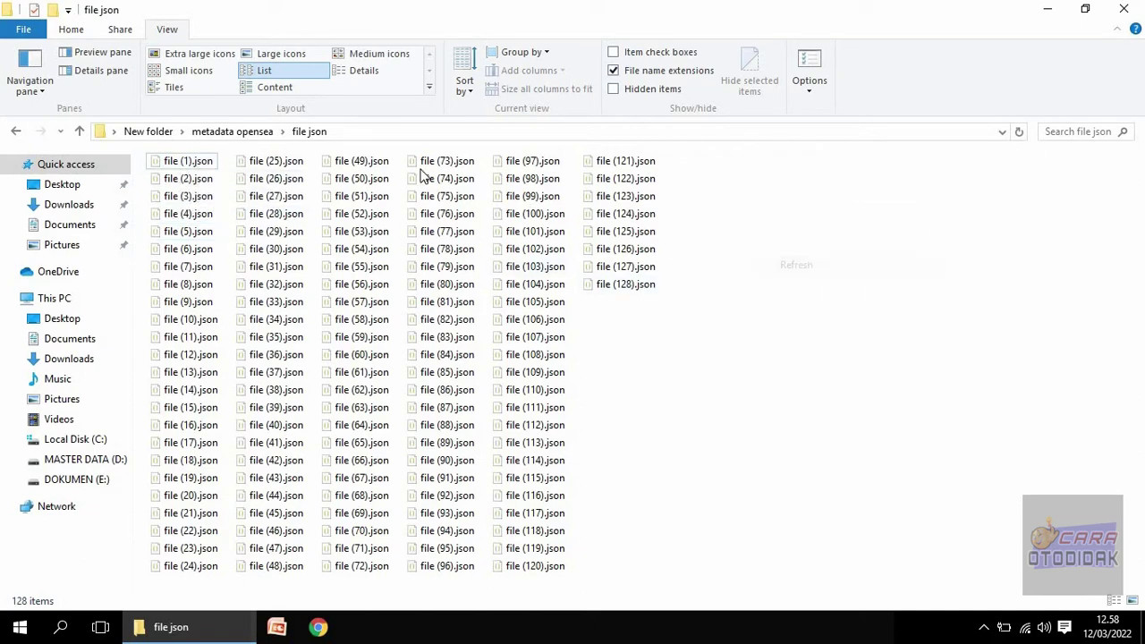
left_click(226, 134)
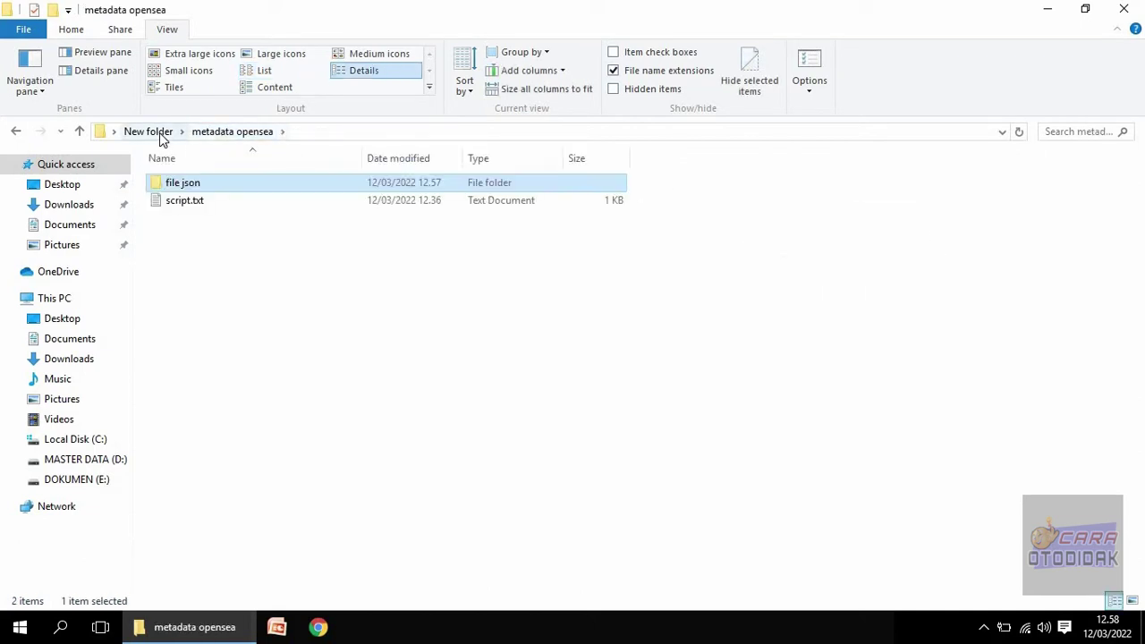
left_click(159, 133)
double_click(215, 158)
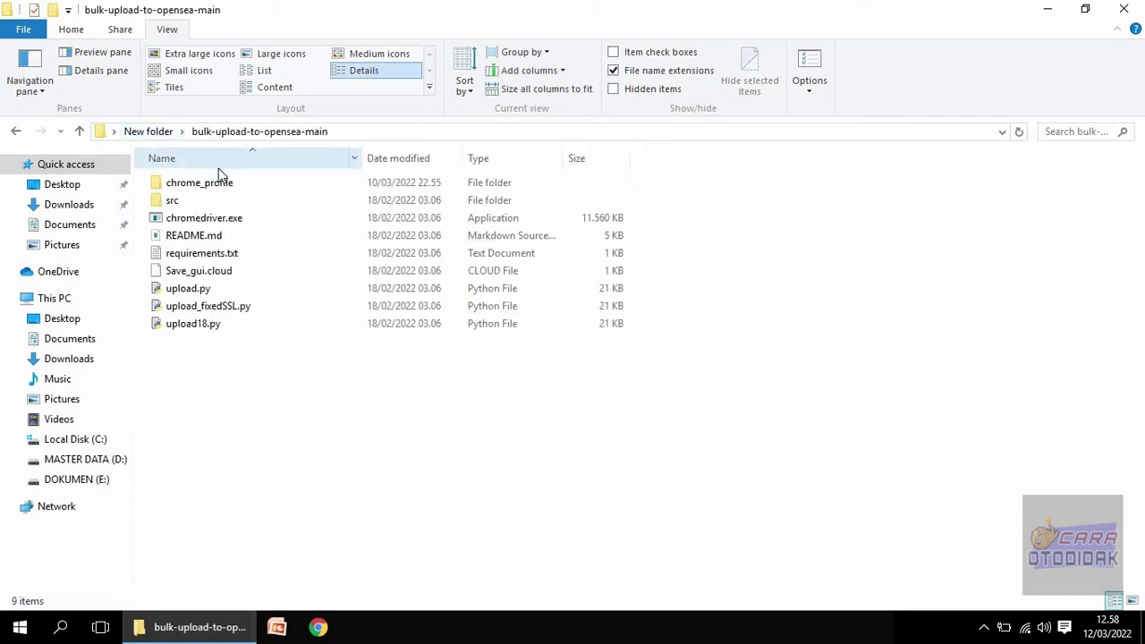
double_click(201, 199)
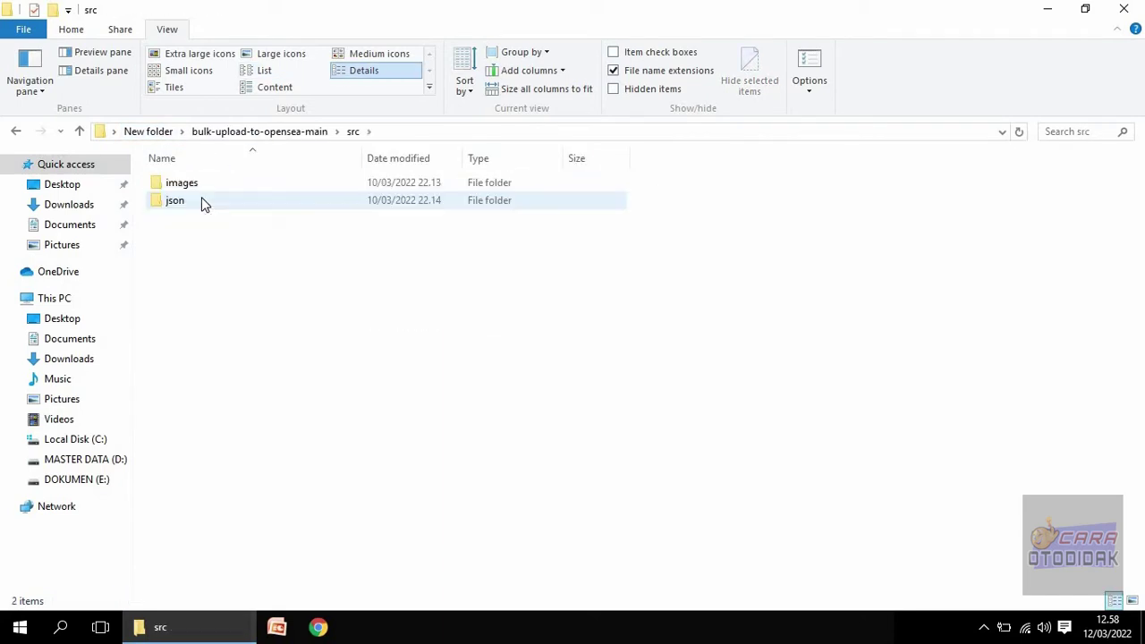
double_click(201, 200)
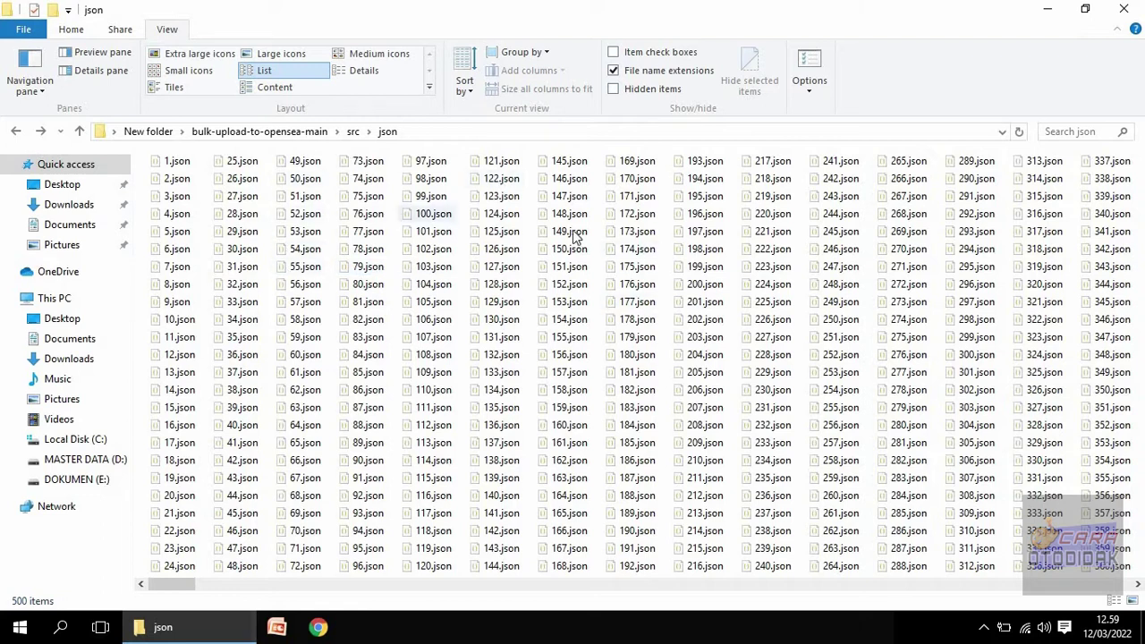
left_click(260, 131)
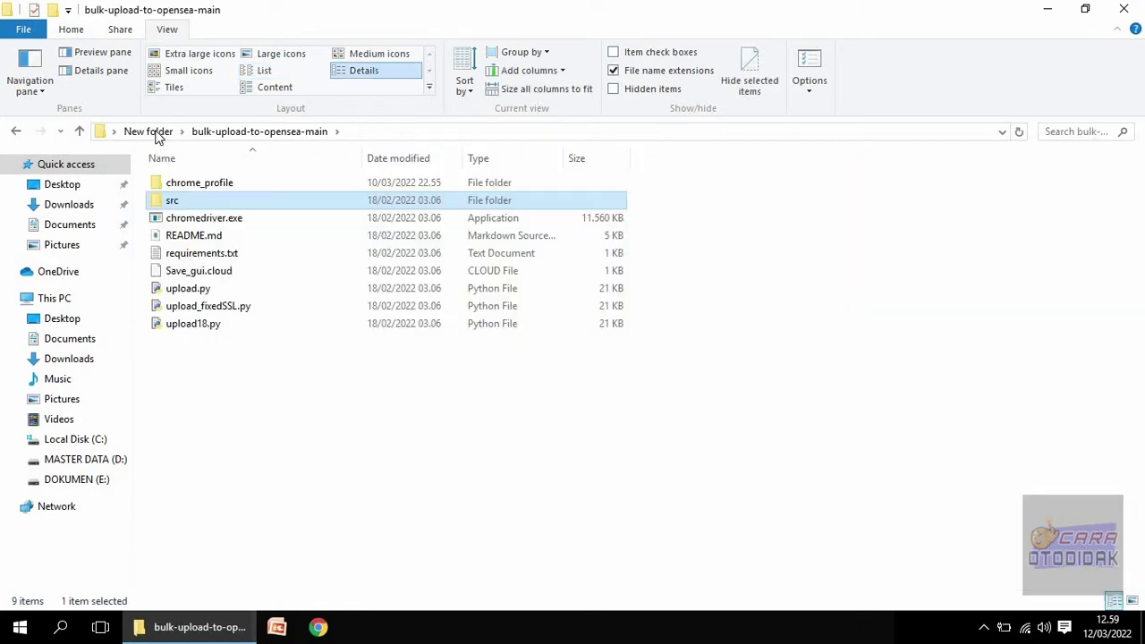
left_click(148, 131)
double_click(211, 181)
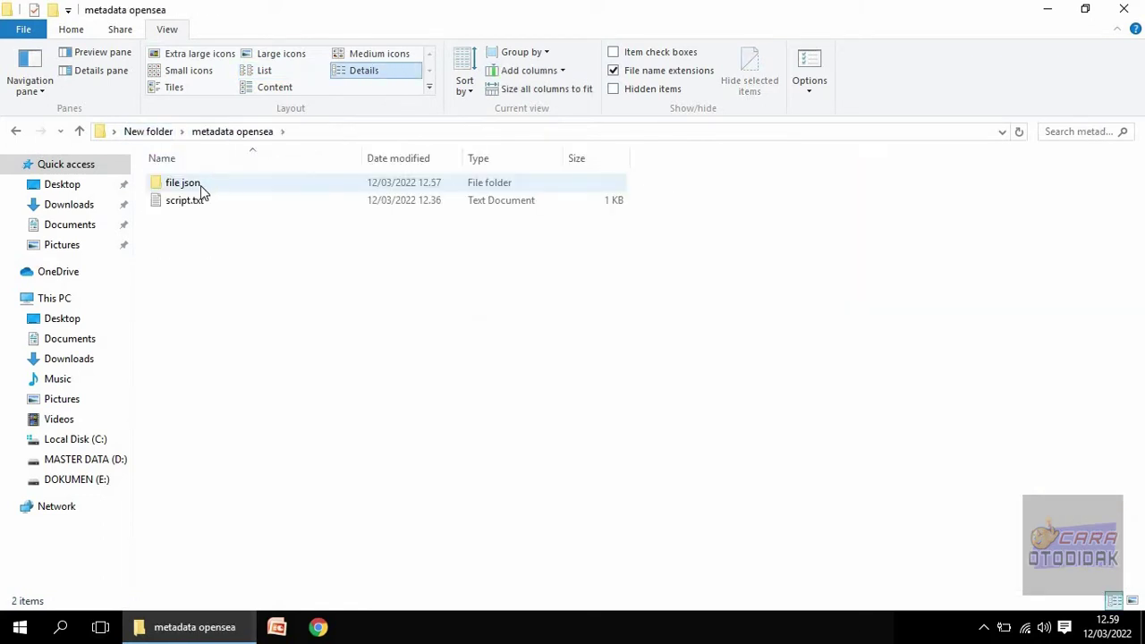
double_click(198, 183)
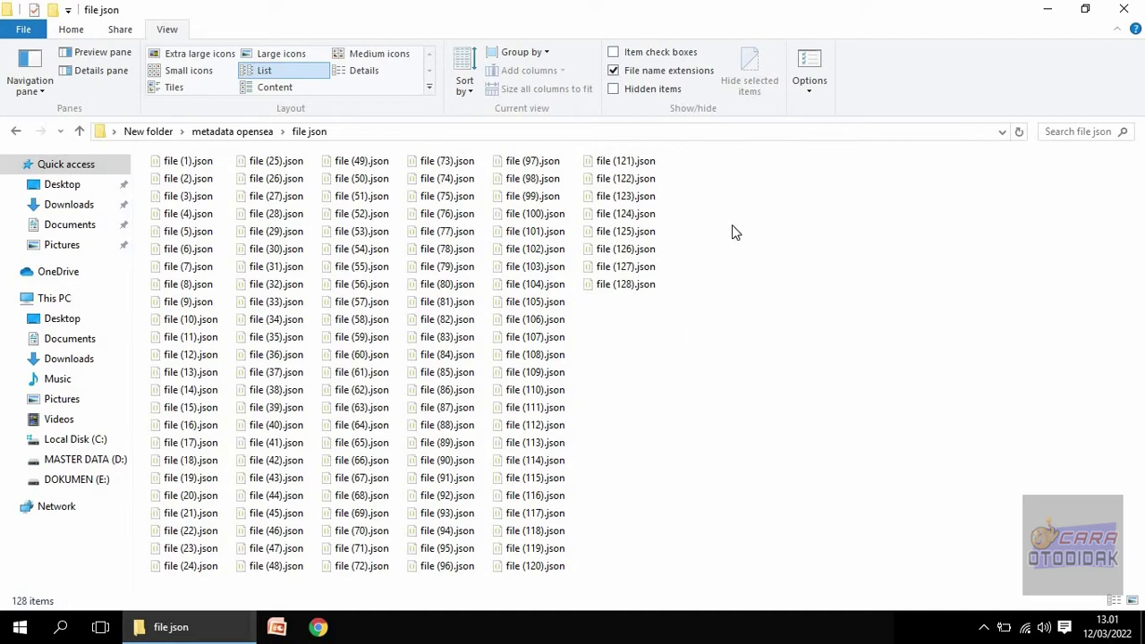
Step: Open a Command Prompt in the file json folder and move it aside
right_click(761, 287)
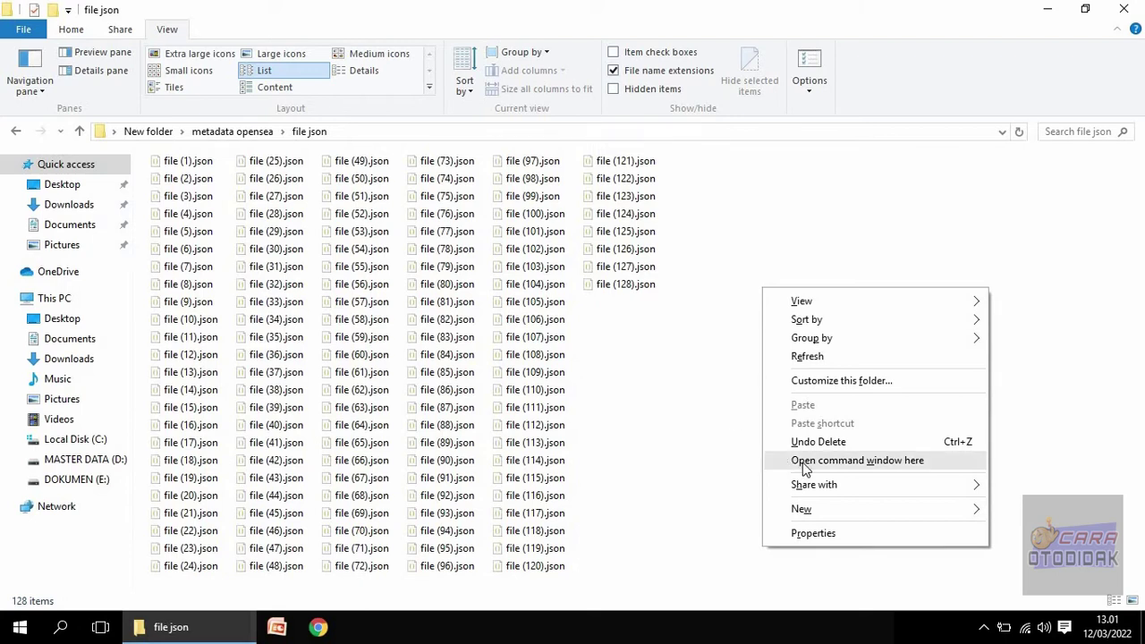
left_click(882, 461)
left_click_drag(504, 128, 695, 194)
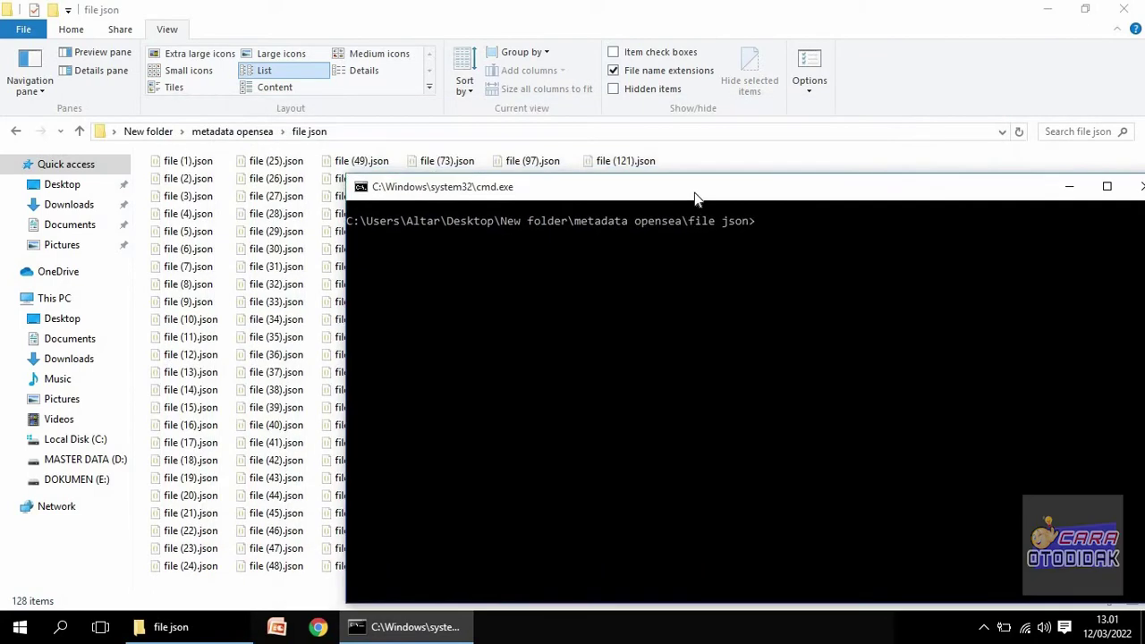
Step: Copy the dir command from script.txt, then return to file json and the prompt
left_click(256, 132)
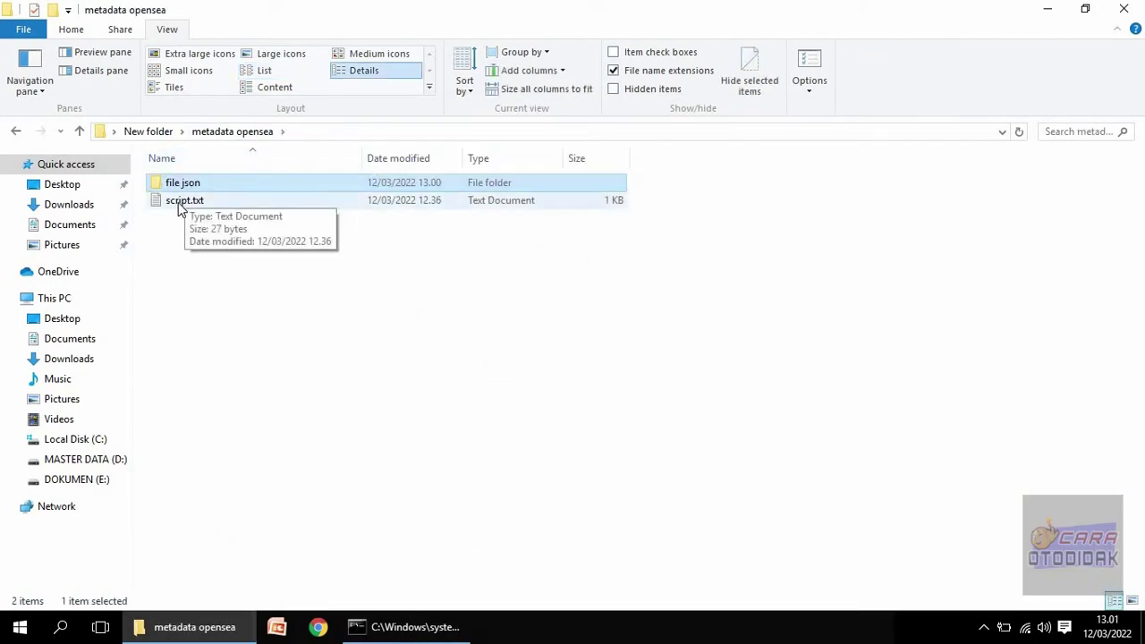
double_click(178, 200)
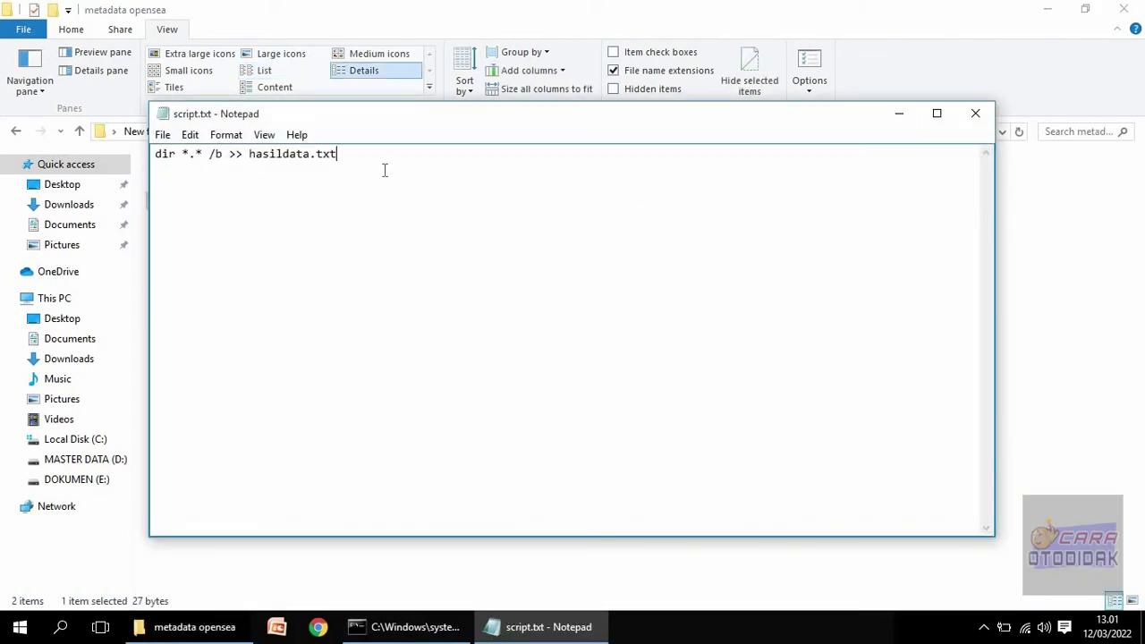
left_click_drag(350, 159, 178, 166)
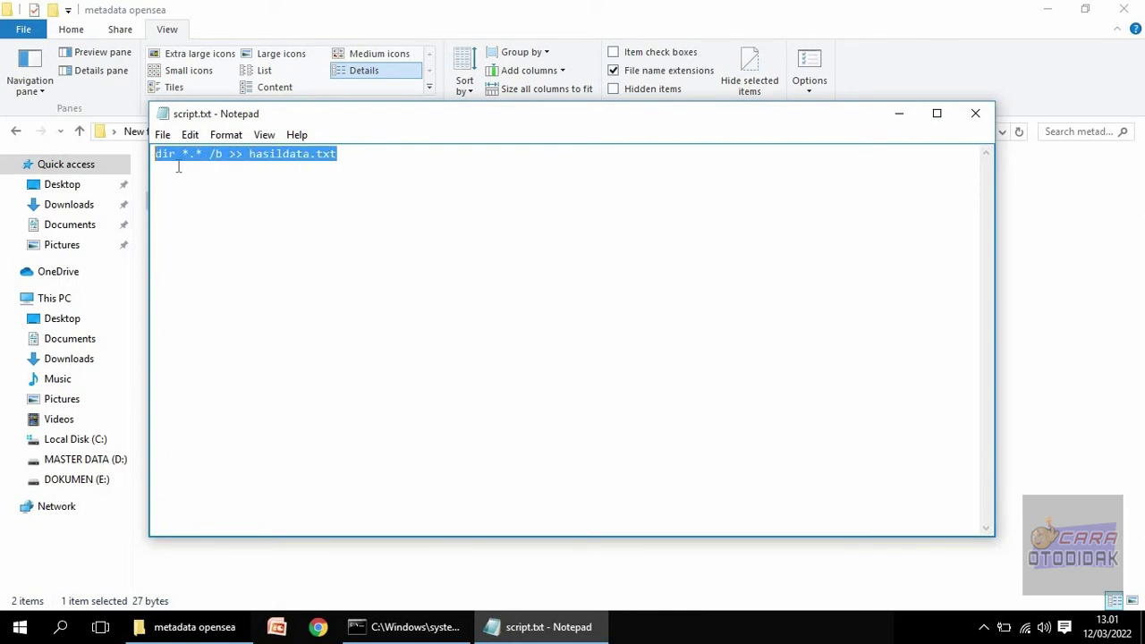
right_click(306, 159)
left_click(321, 215)
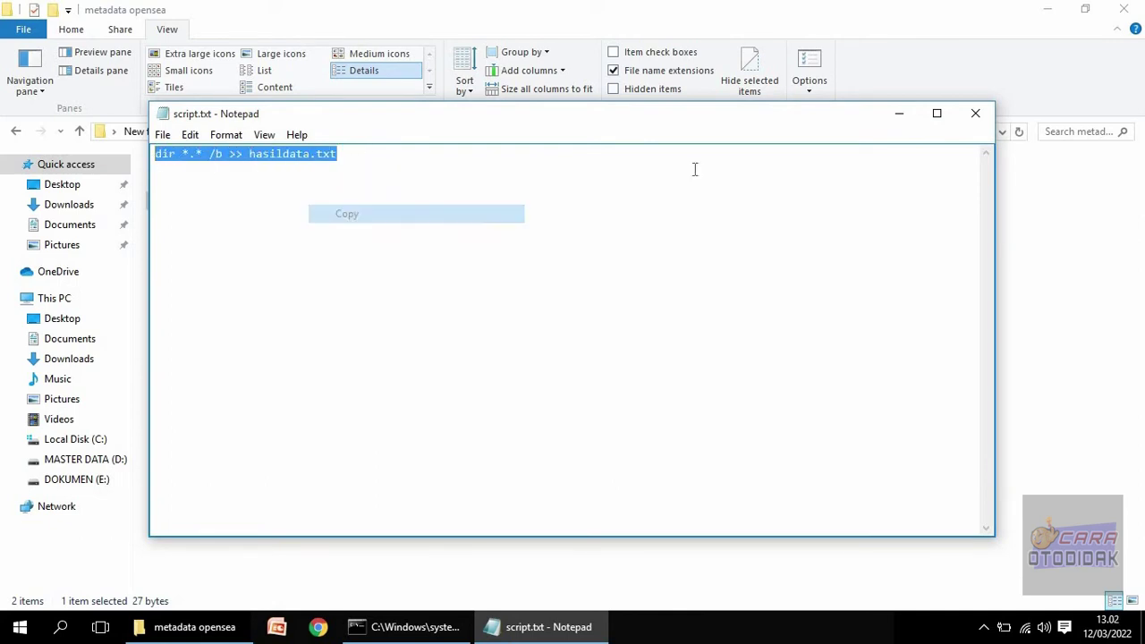
left_click(973, 115)
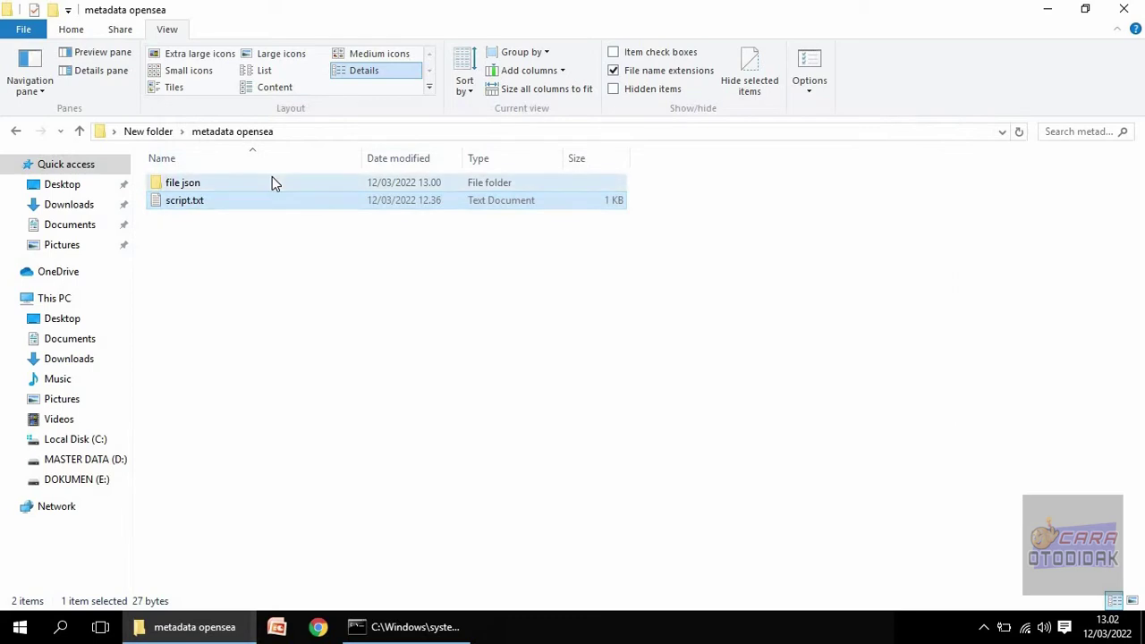
double_click(272, 176)
left_click(411, 627)
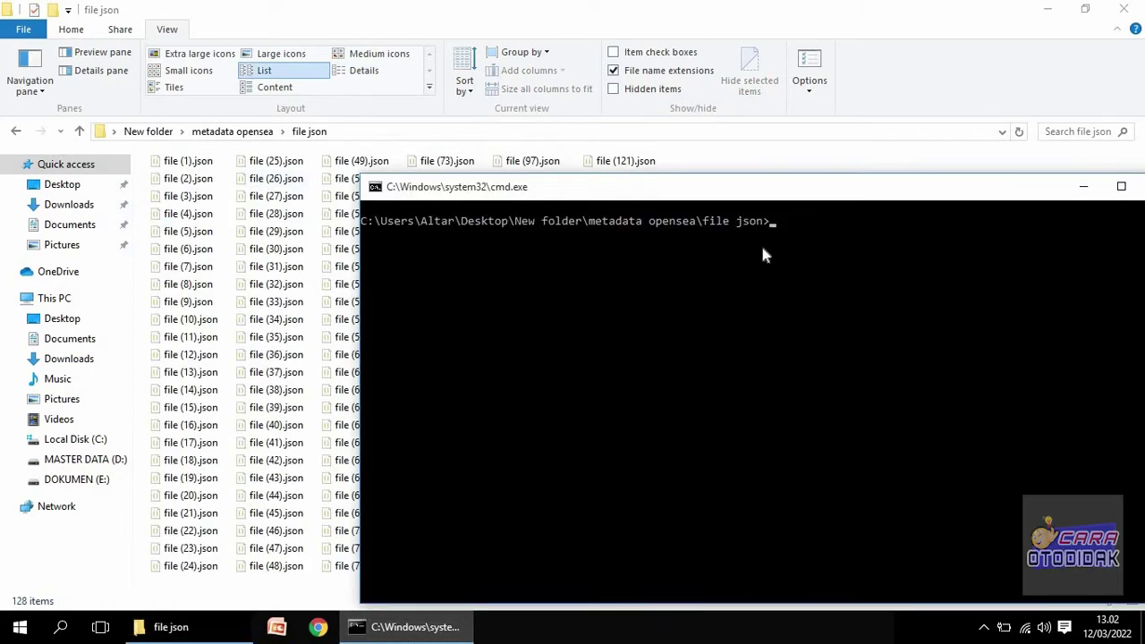
Step: Run 'dir *.* /b >> hasildata.txt' to create hasildata.txt in the file json folder
type("dir *.* /b >> hasildata.txt")
key("Return")
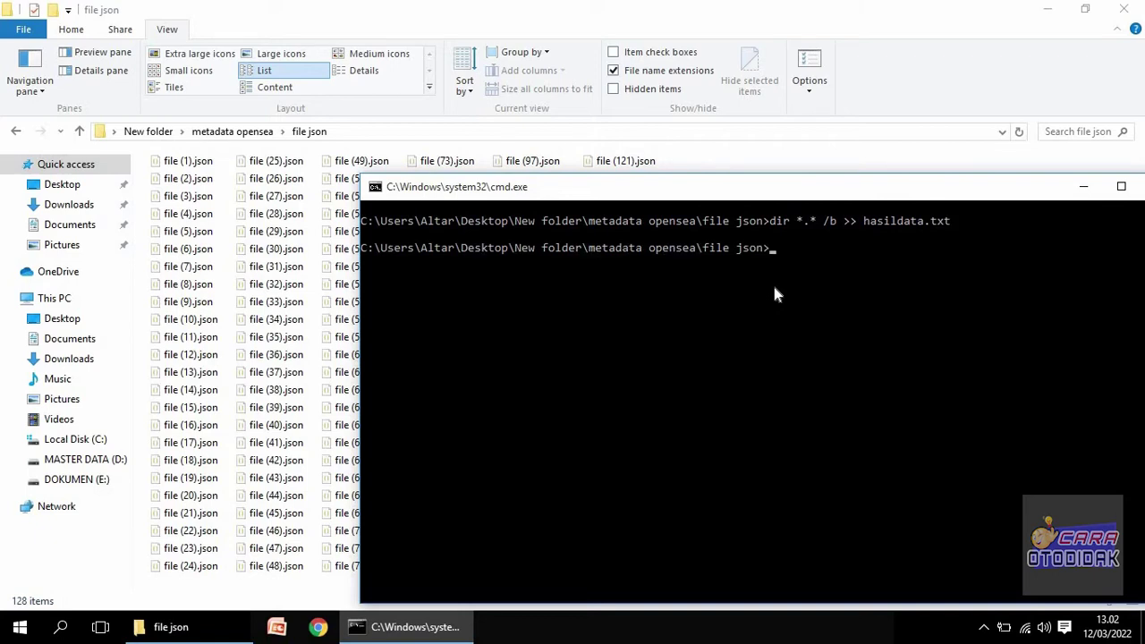
left_click(753, 165)
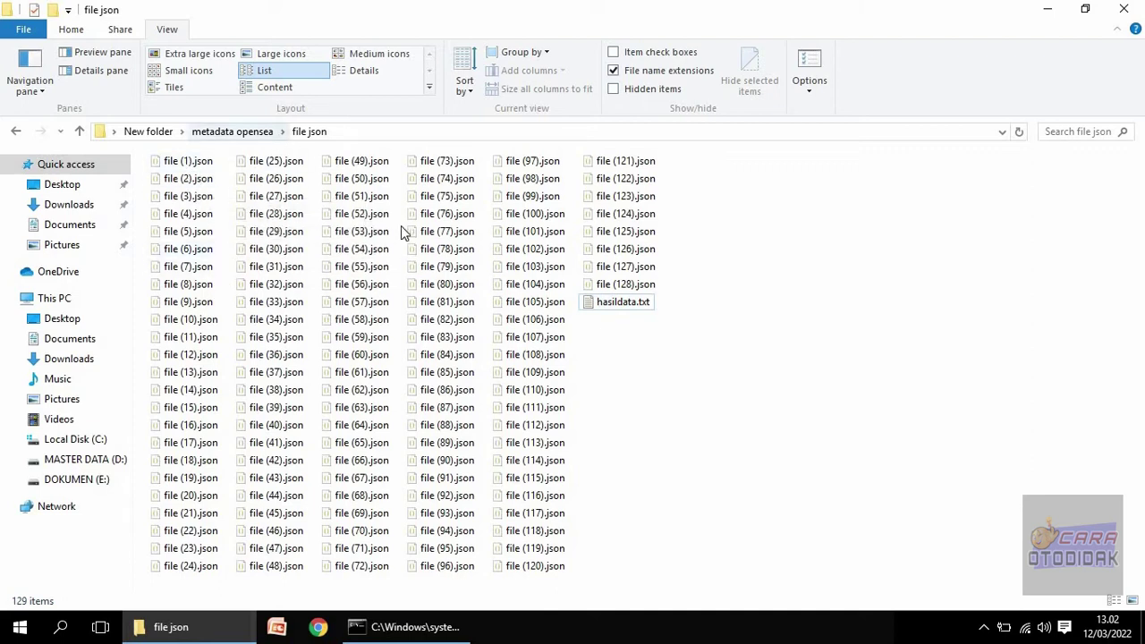
Step: Open hasildata.txt in Notepad, scroll through the file name list and select all of it
double_click(625, 304)
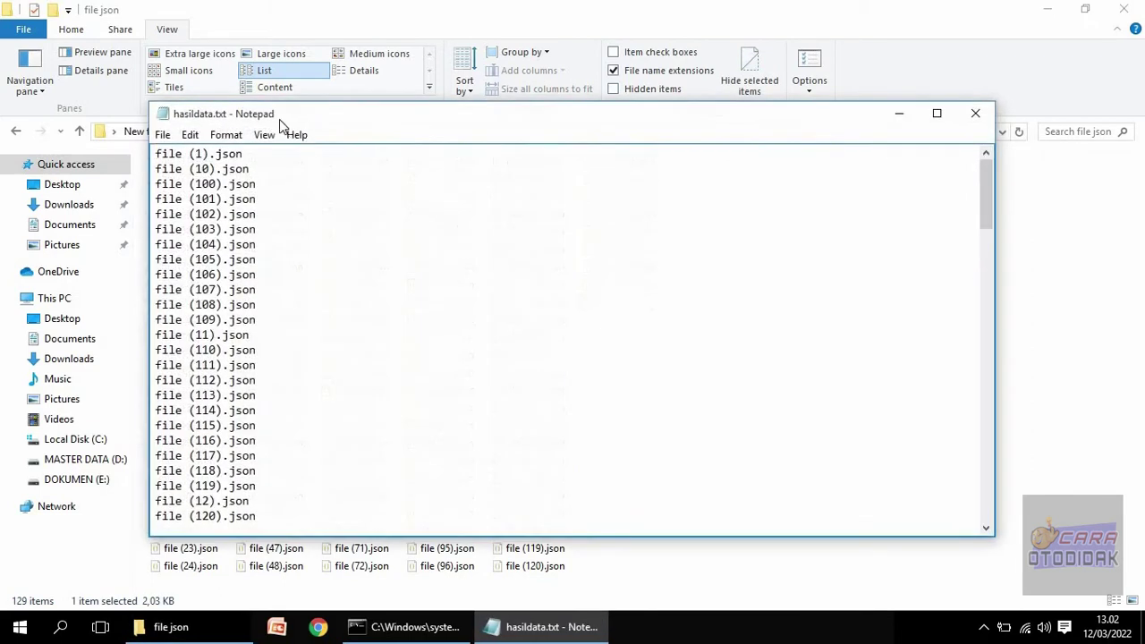
left_click_drag(473, 125, 689, 138)
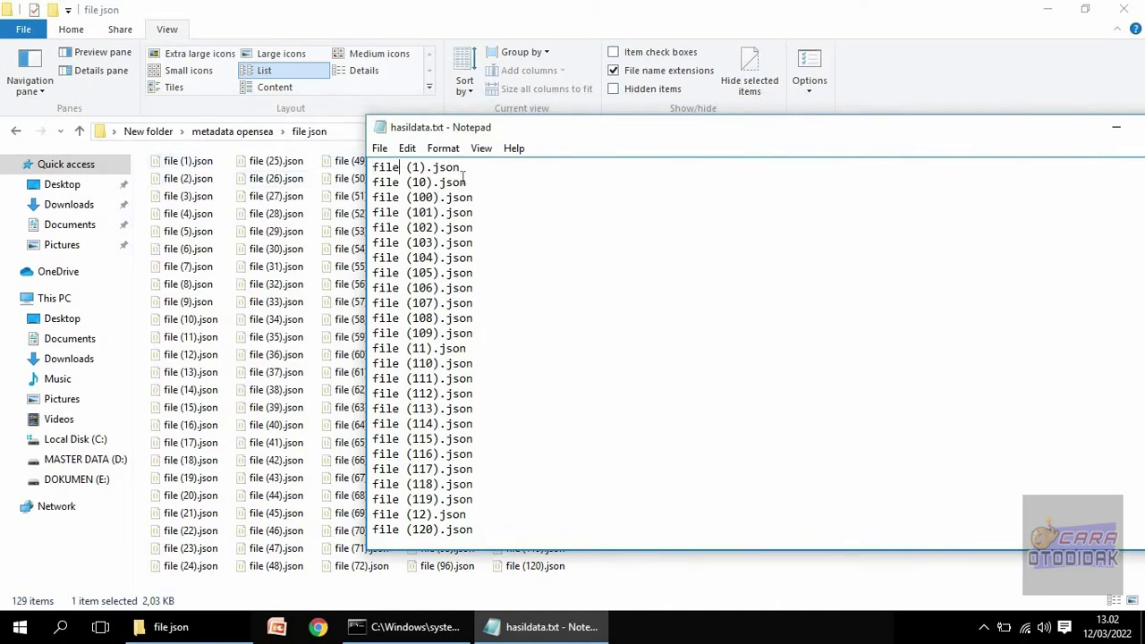
scroll(492, 366, "down", 9)
scroll(626, 393, "down", 16)
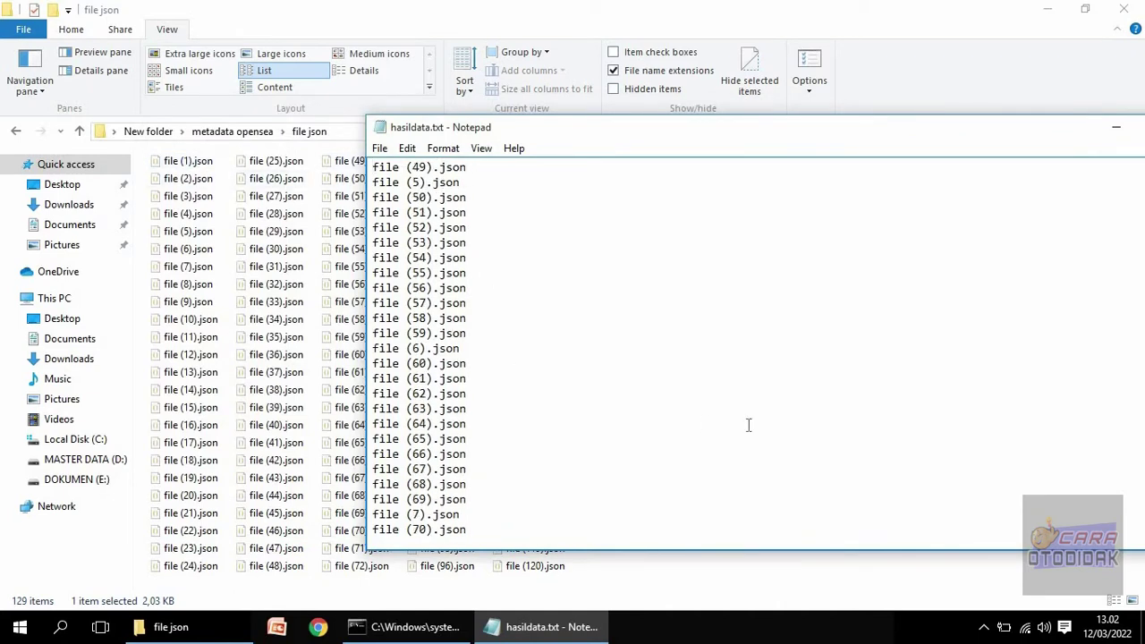
scroll(662, 447, "down", 8)
scroll(558, 471, "down", 3)
scroll(509, 370, "up", 1)
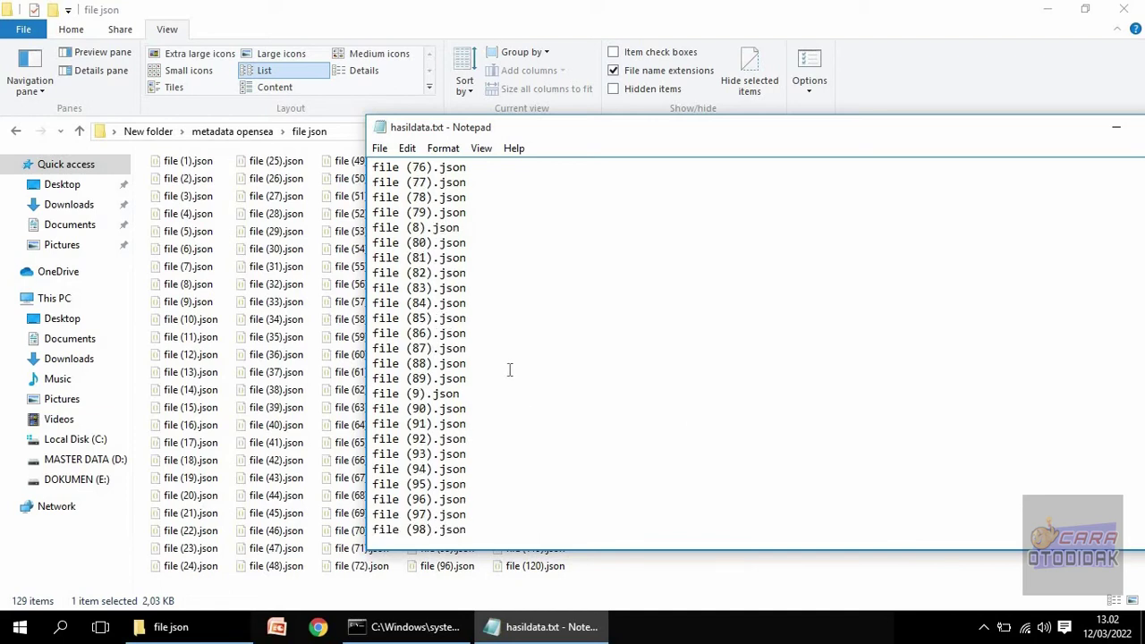
scroll(506, 387, "up", 7)
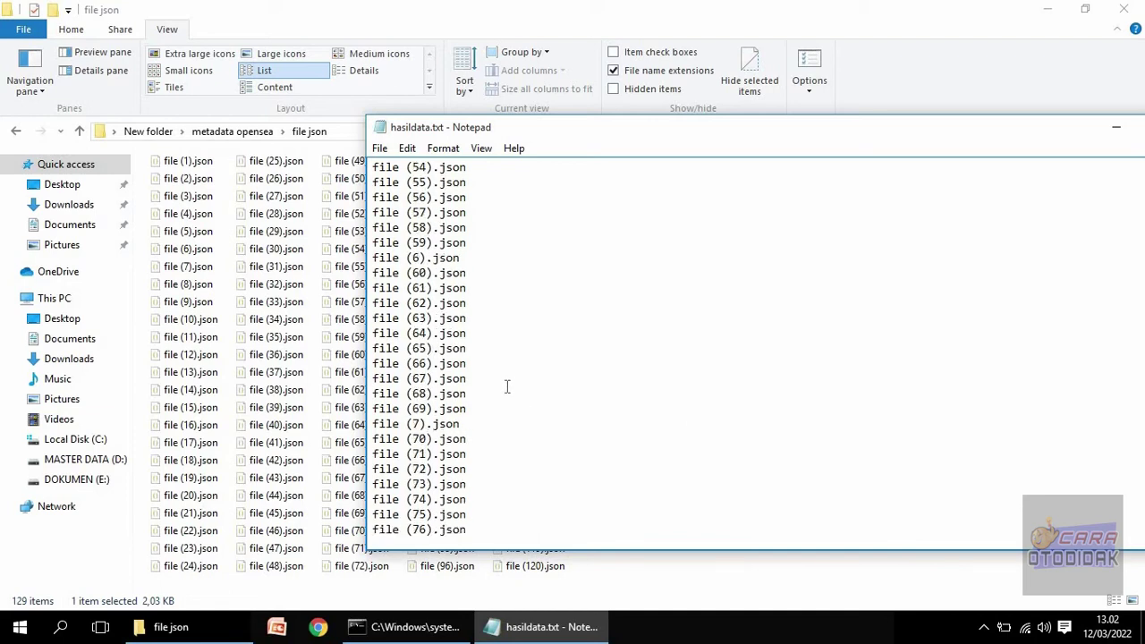
scroll(507, 386, "down", 8)
key("ctrl+a")
key("super")
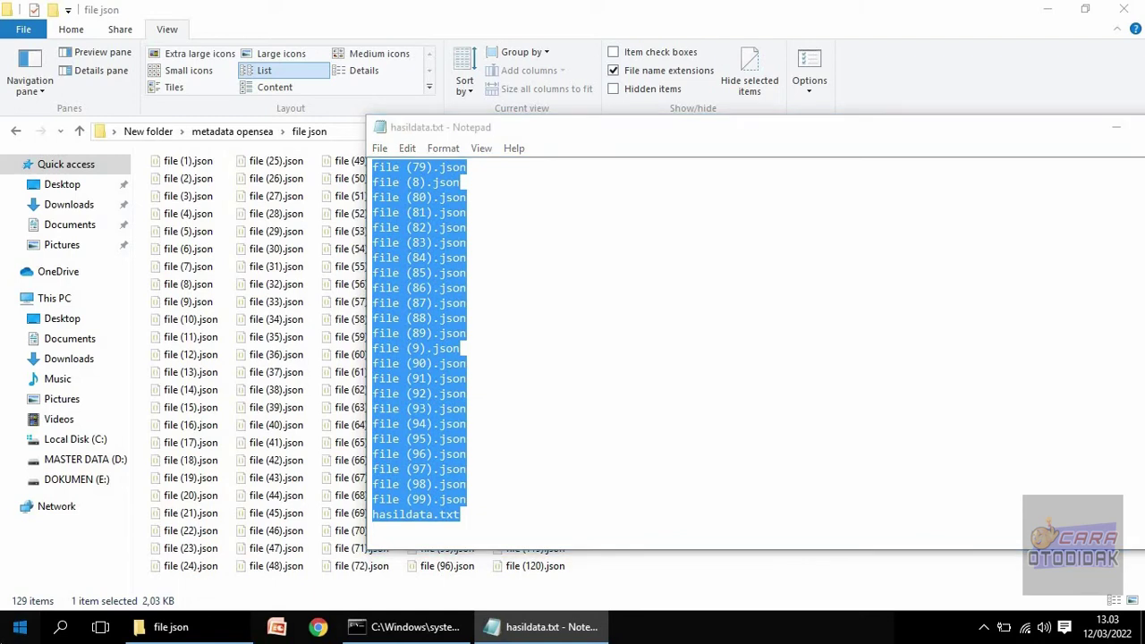
Step: Launch Excel, maximize Book1, and paste the copied file names starting at cell B2
left_click(237, 513)
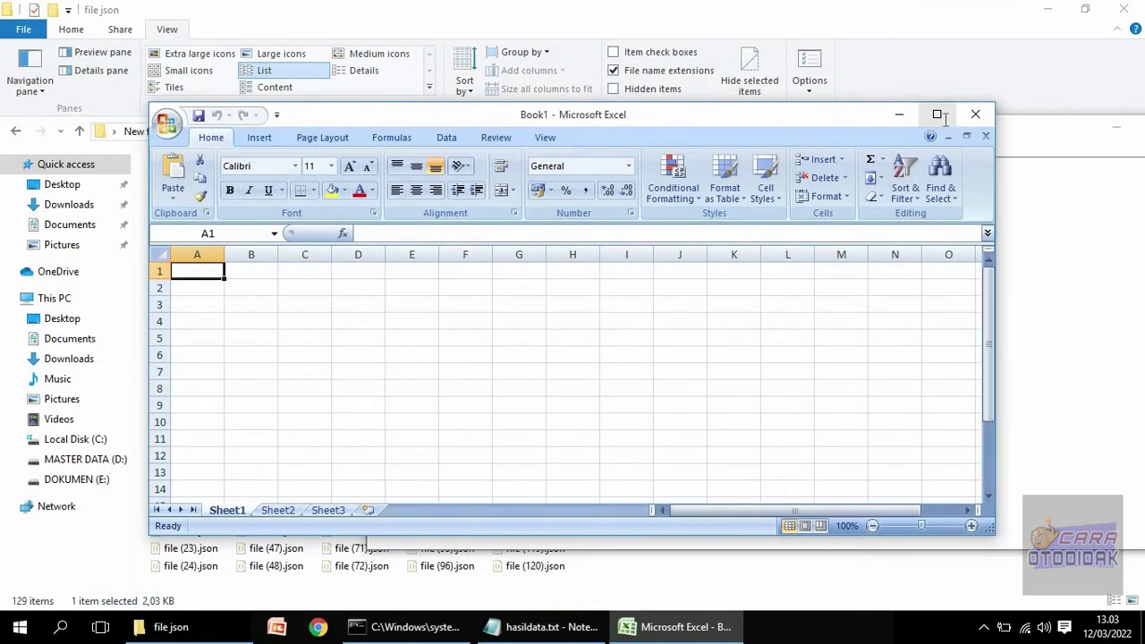
left_click(938, 114)
left_click(62, 185)
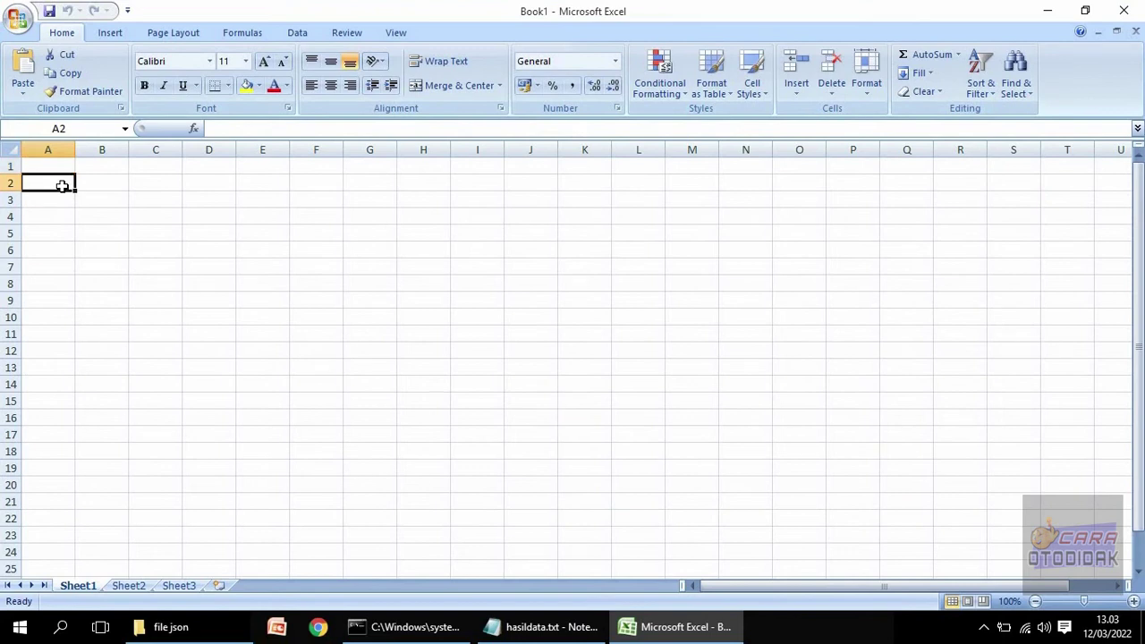
left_click(100, 190)
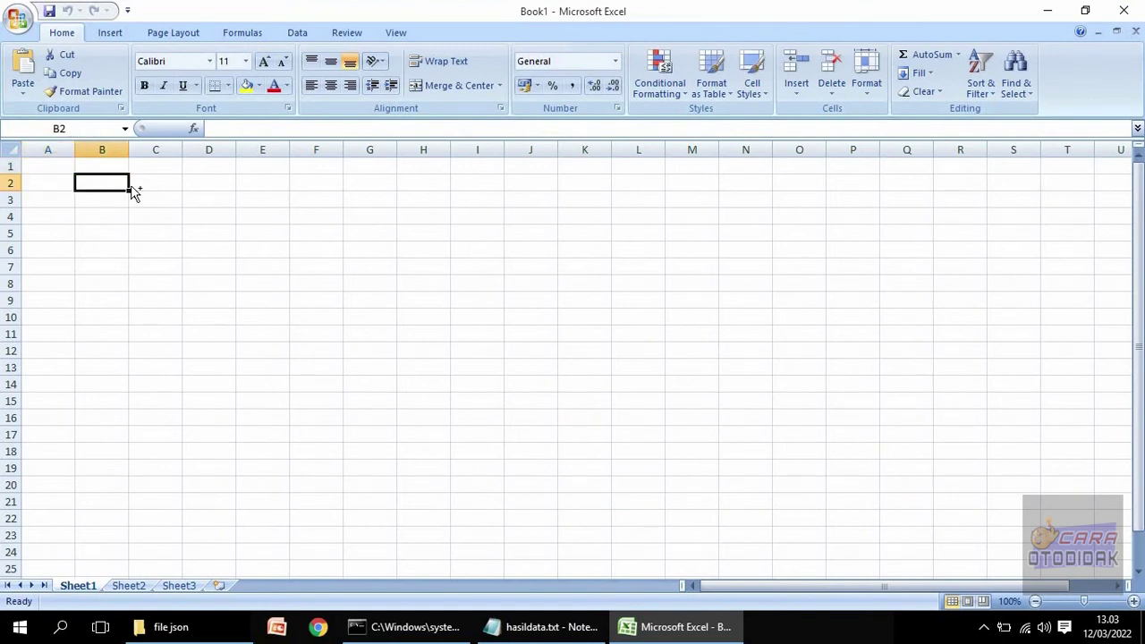
key("ctrl+v")
Step: Widen column B to fit the pasted file names
left_click_drag(128, 149, 156, 149)
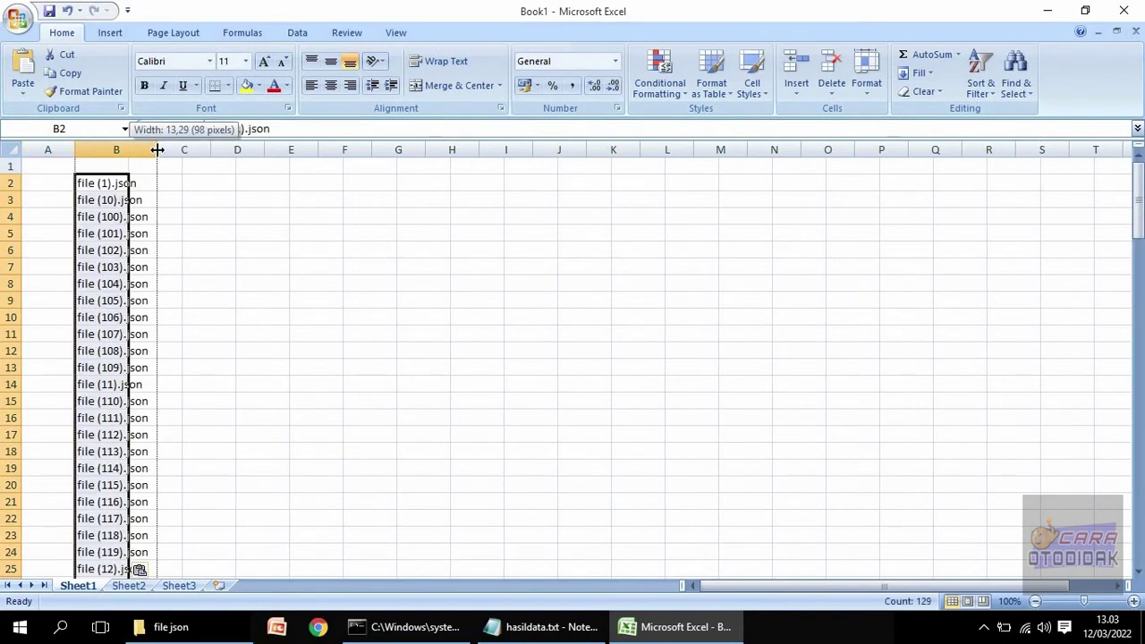
left_click(196, 630)
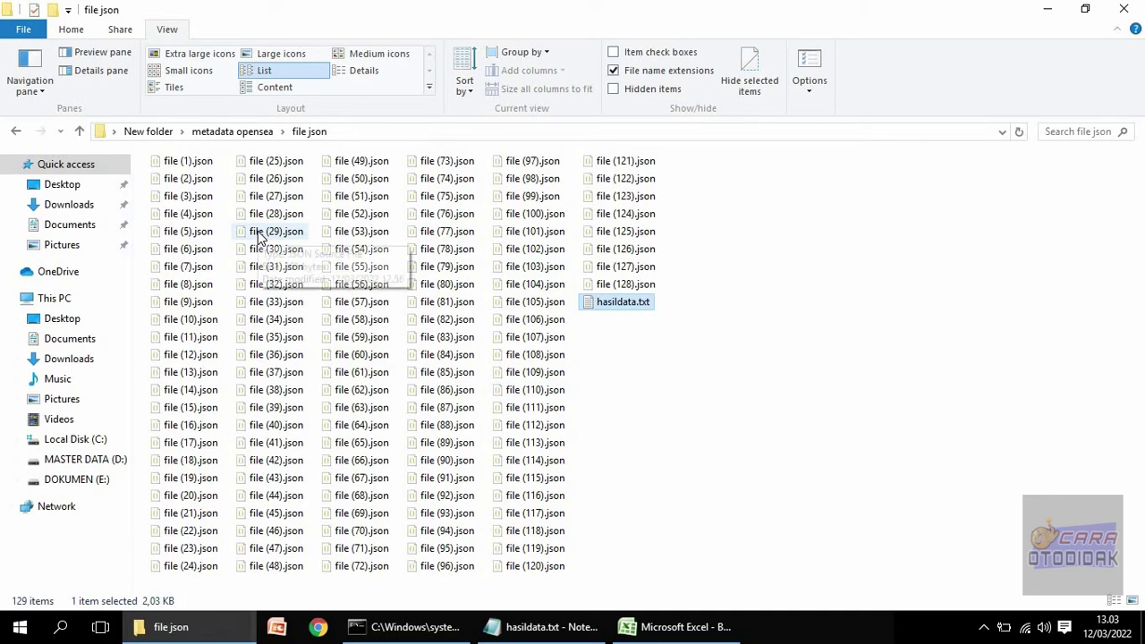
left_click(675, 626)
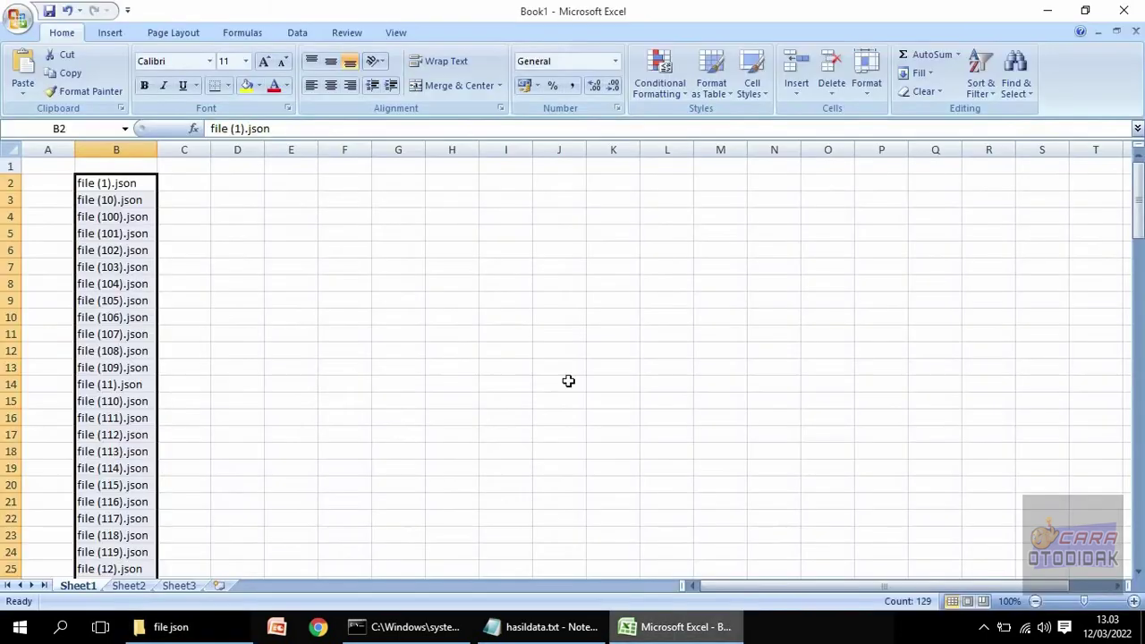
left_click(231, 217)
Step: Enter the headers ren, nama lama, spasi and petik in A1:D1
left_click(52, 166)
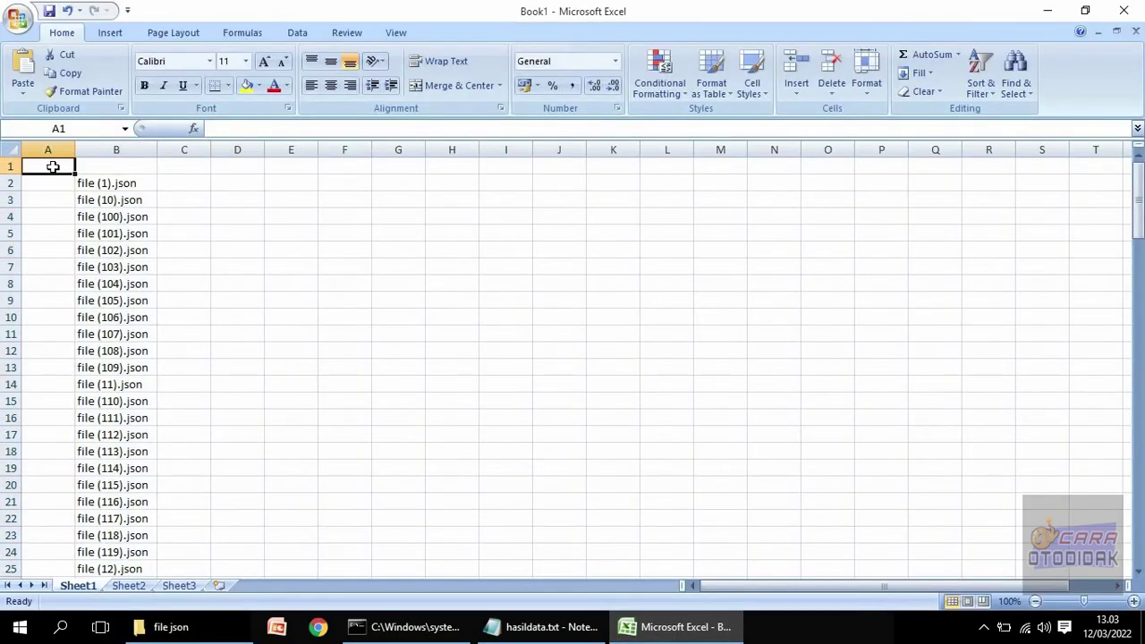
type("ren")
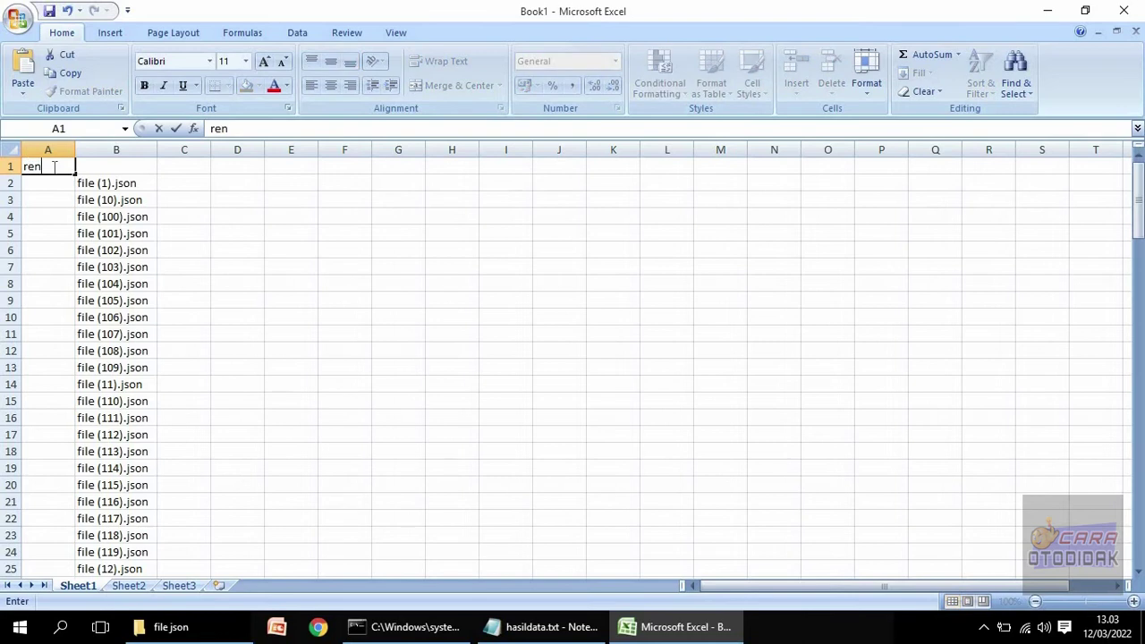
key("Return")
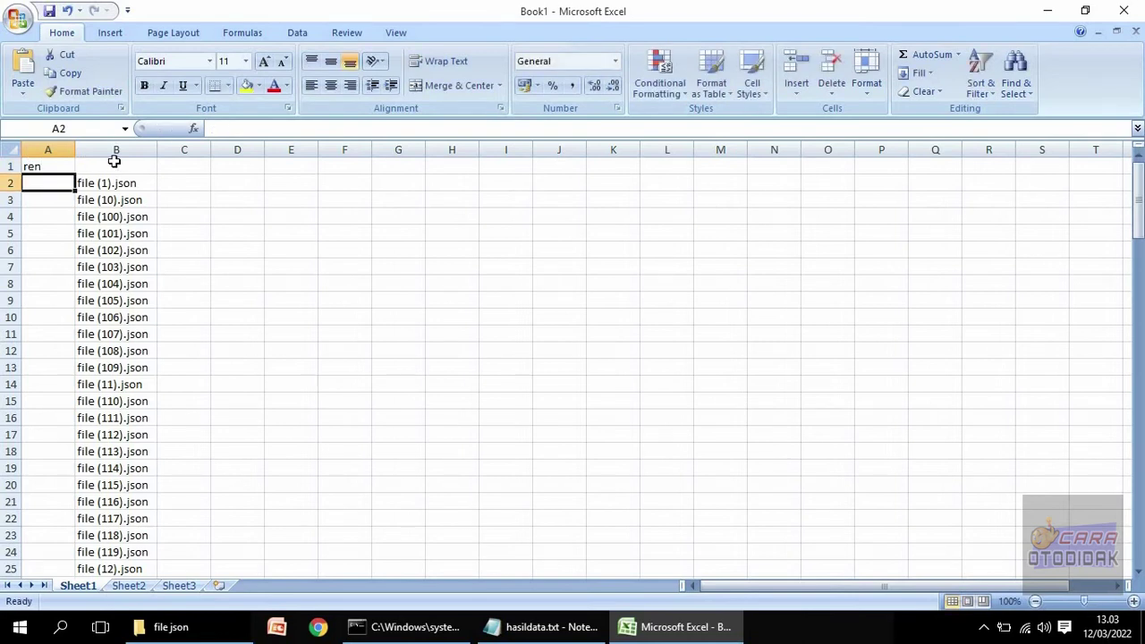
left_click(116, 162)
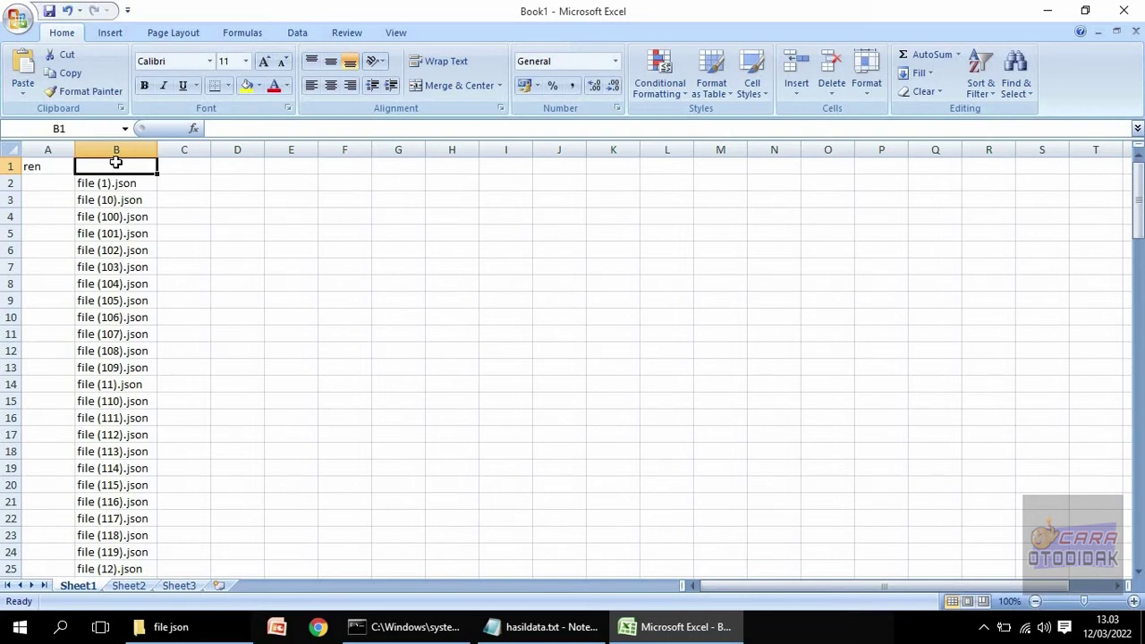
type("nama")
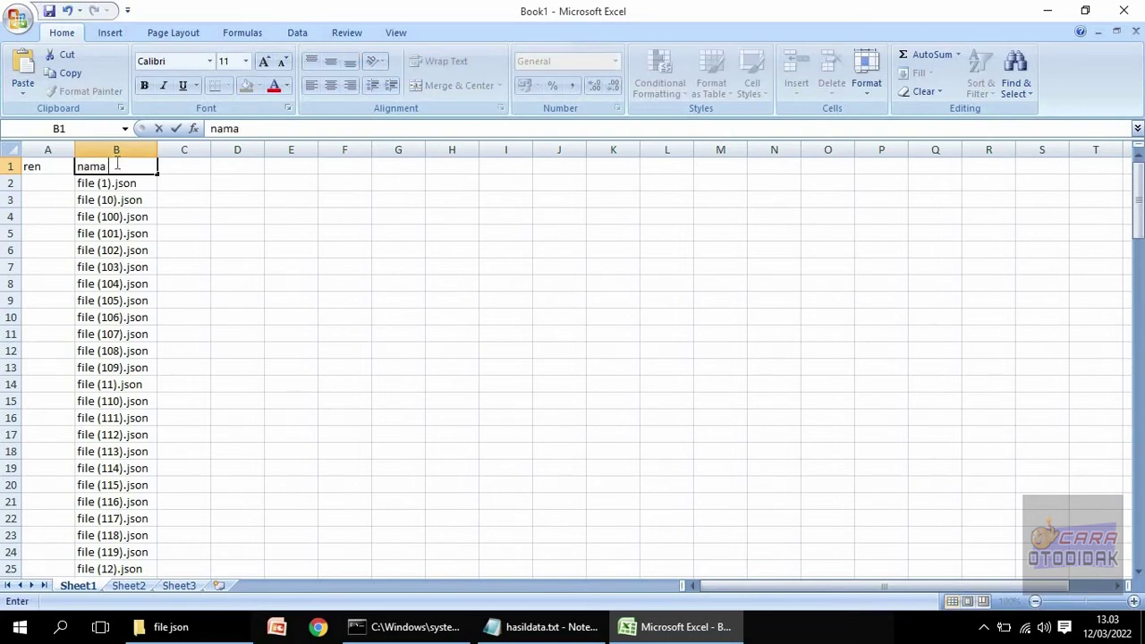
type(" lama")
key("Tab")
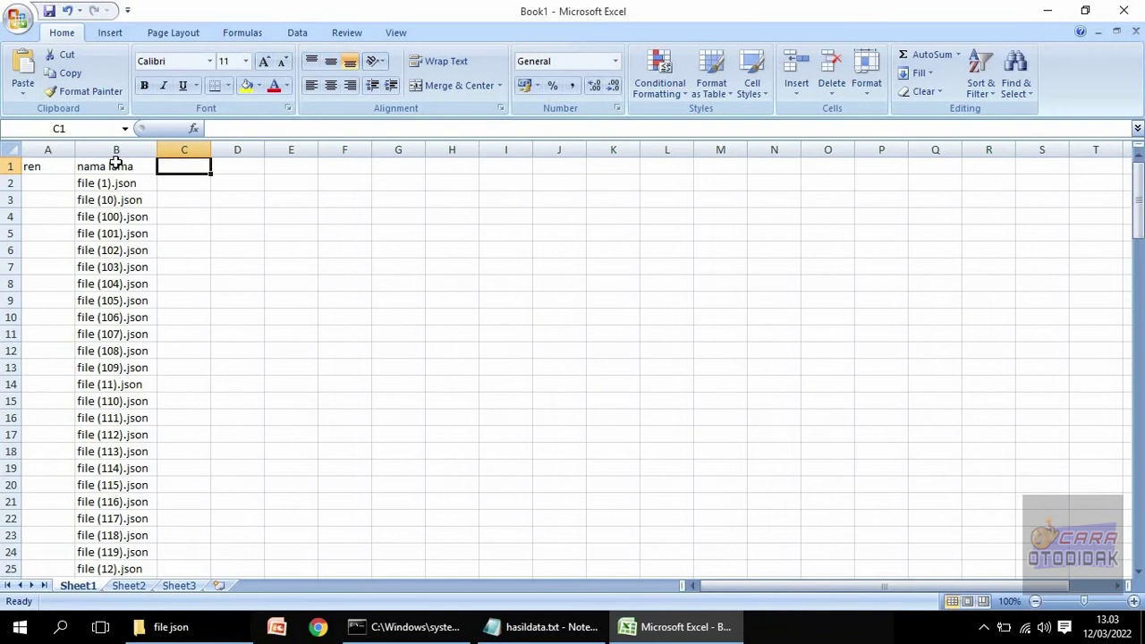
type("spasi")
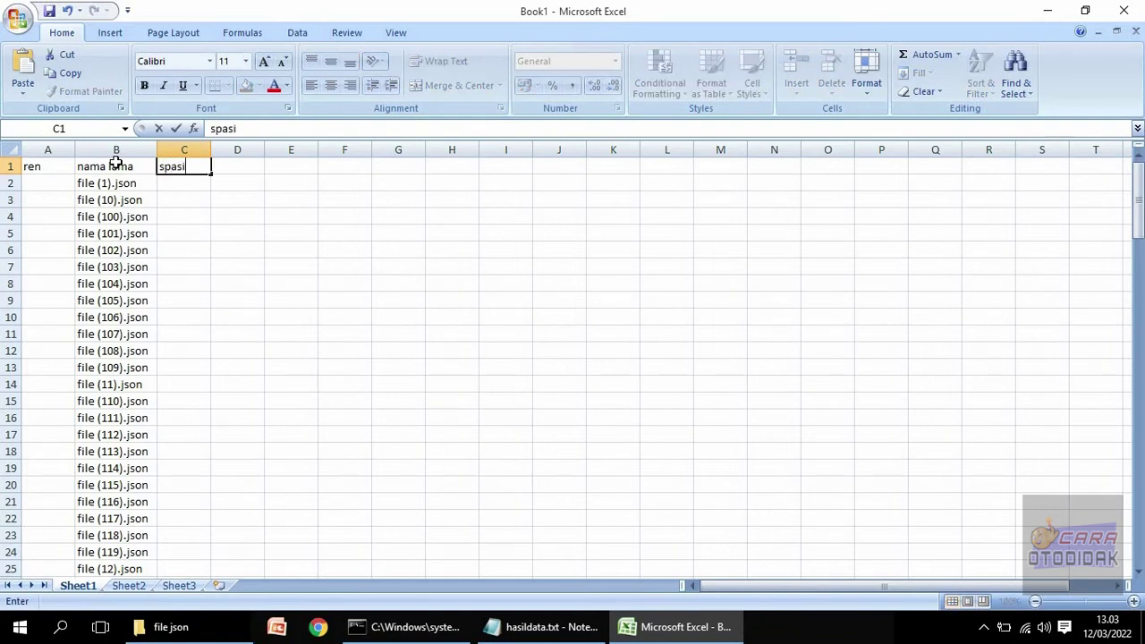
key("Tab")
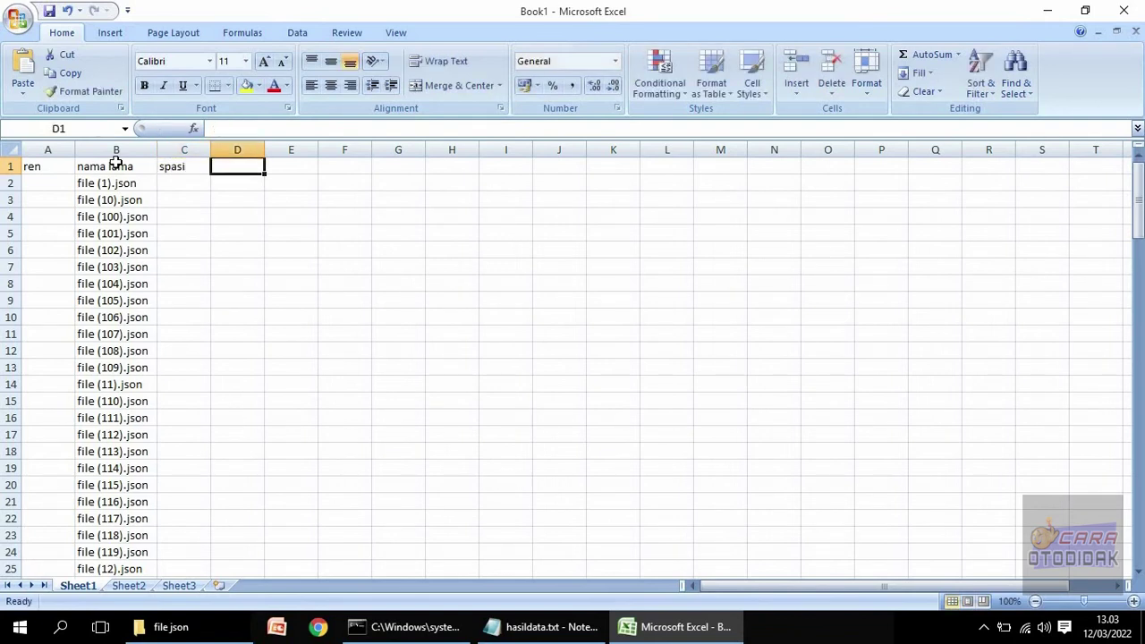
type("petik")
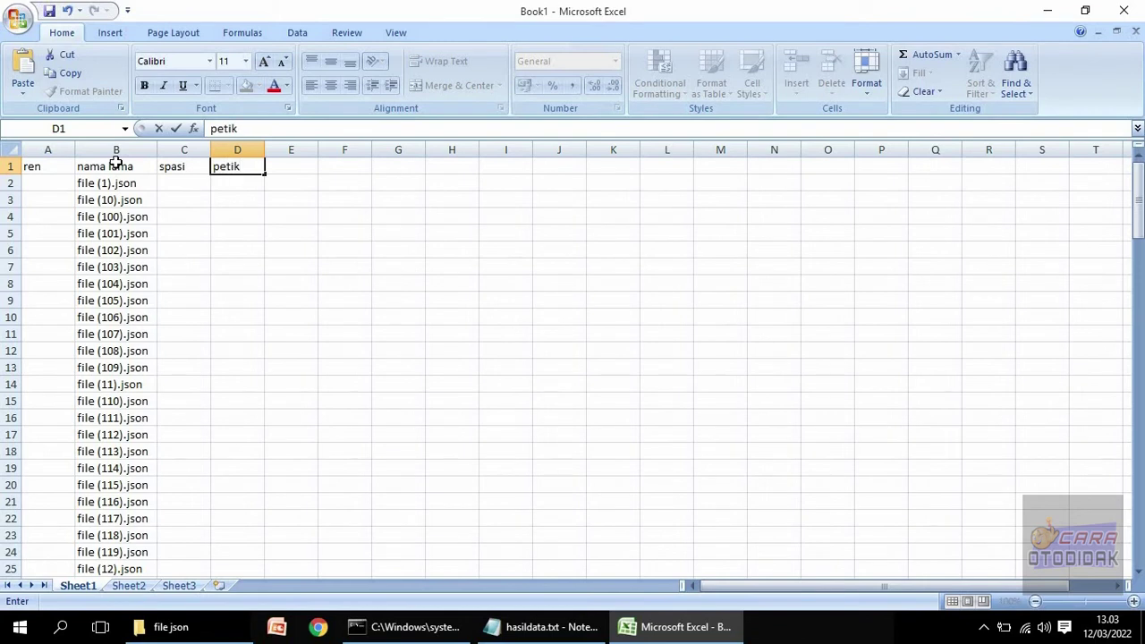
key("Tab")
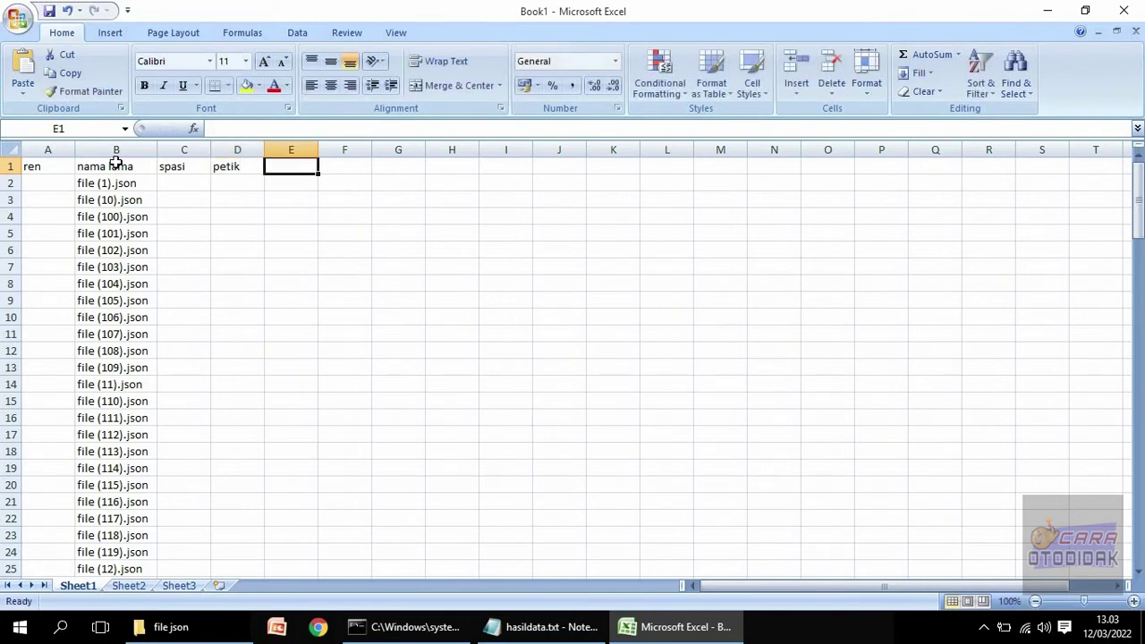
Step: Add the headers angka, ekst, nama baru and script in E1:H1, widening column G
type("ang")
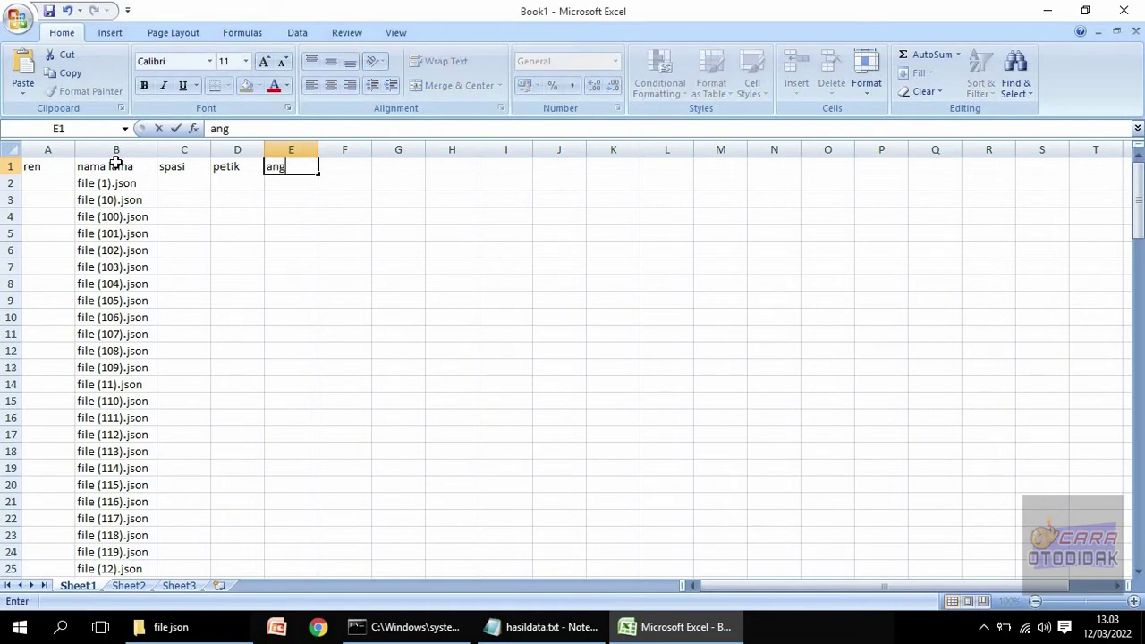
type("ka")
key("Tab")
type("e")
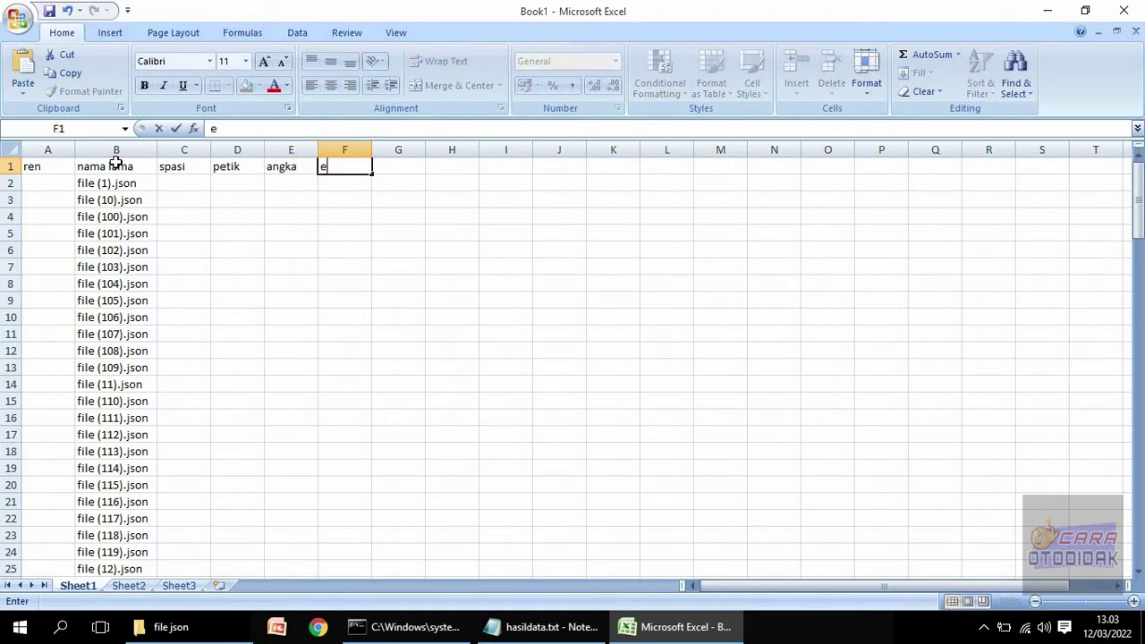
type("kst")
key("Tab")
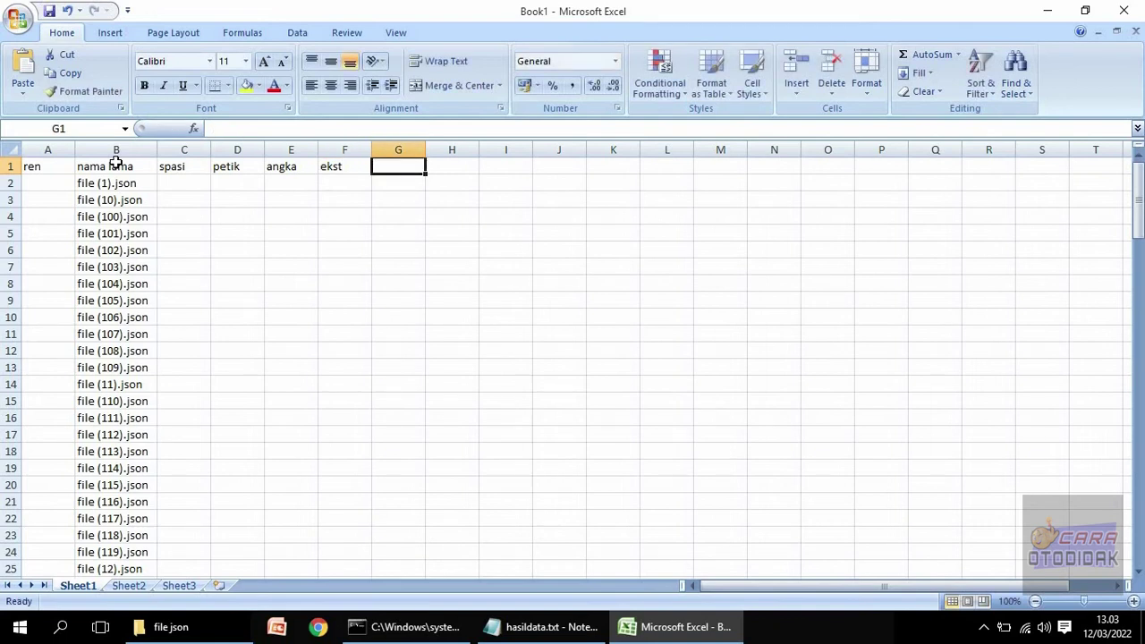
type("nama baru")
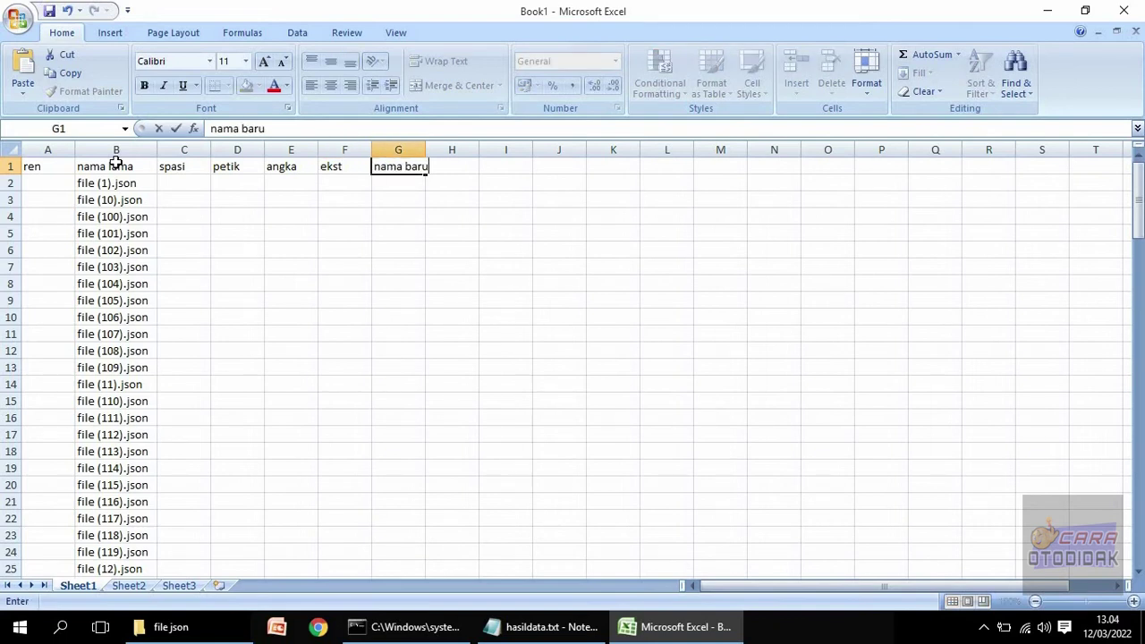
left_click(255, 230)
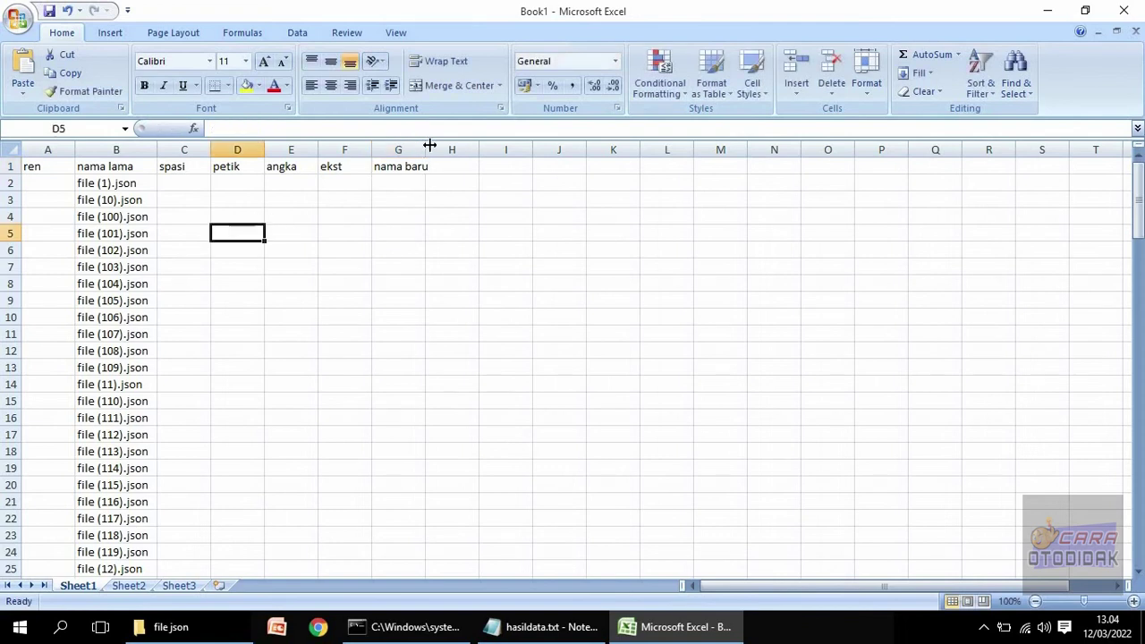
mouse_move(426, 149)
left_mouse_down()
mouse_move(452, 141)
mouse_move(439, 143)
left_mouse_up()
left_click(511, 165)
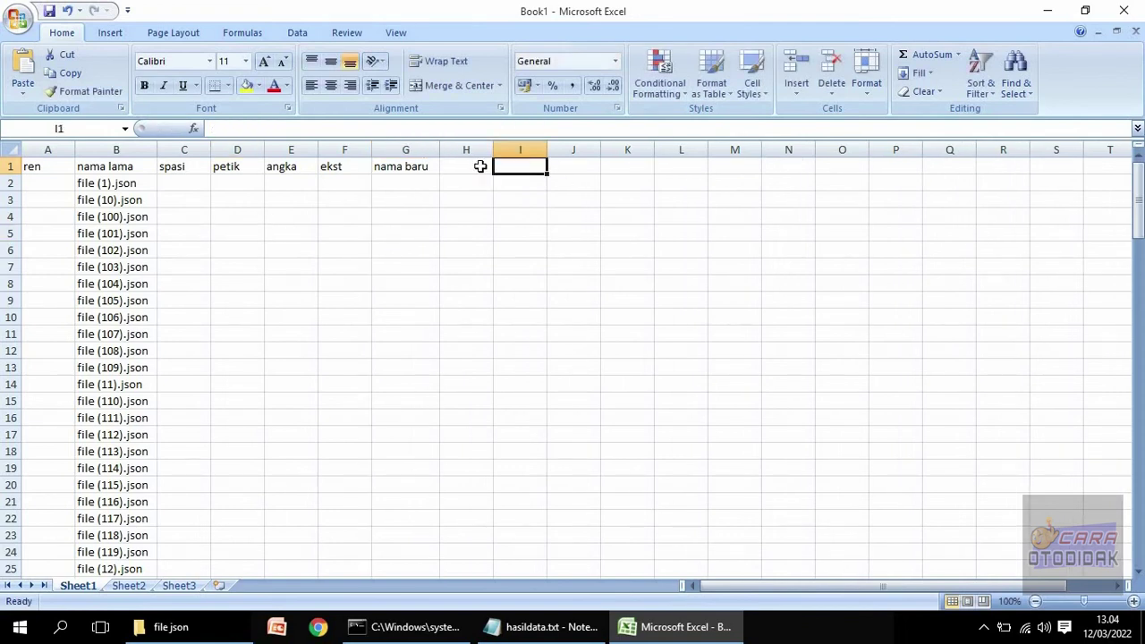
left_click(477, 166)
type("scrip")
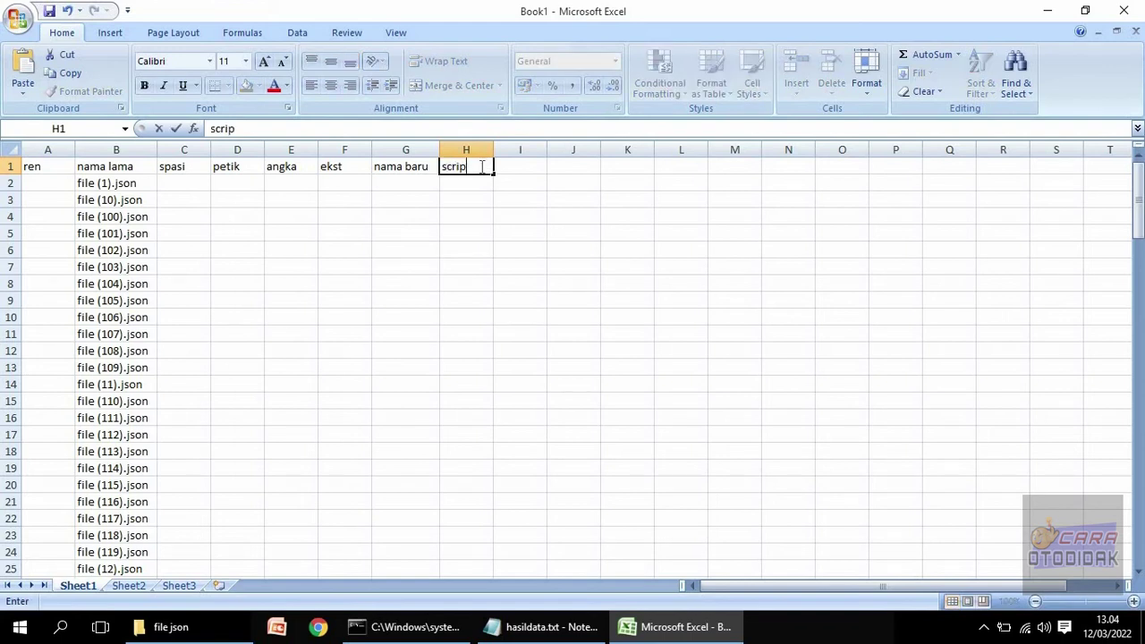
type("t")
left_click(469, 184)
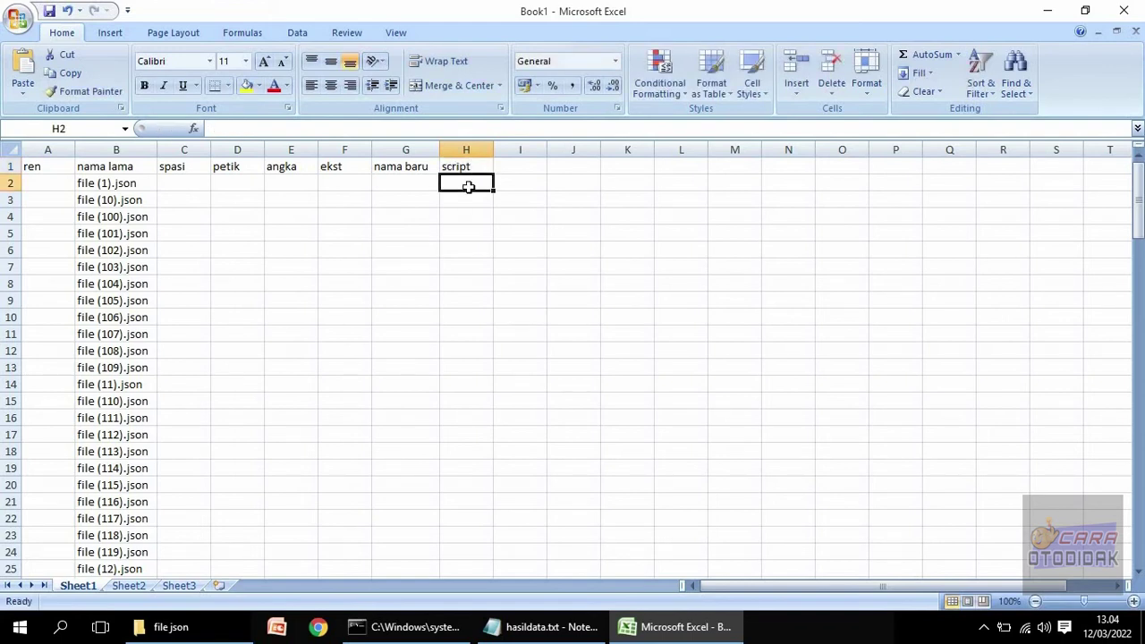
Step: Fill column A with ren and copy the spasi value down column C
left_click(53, 170)
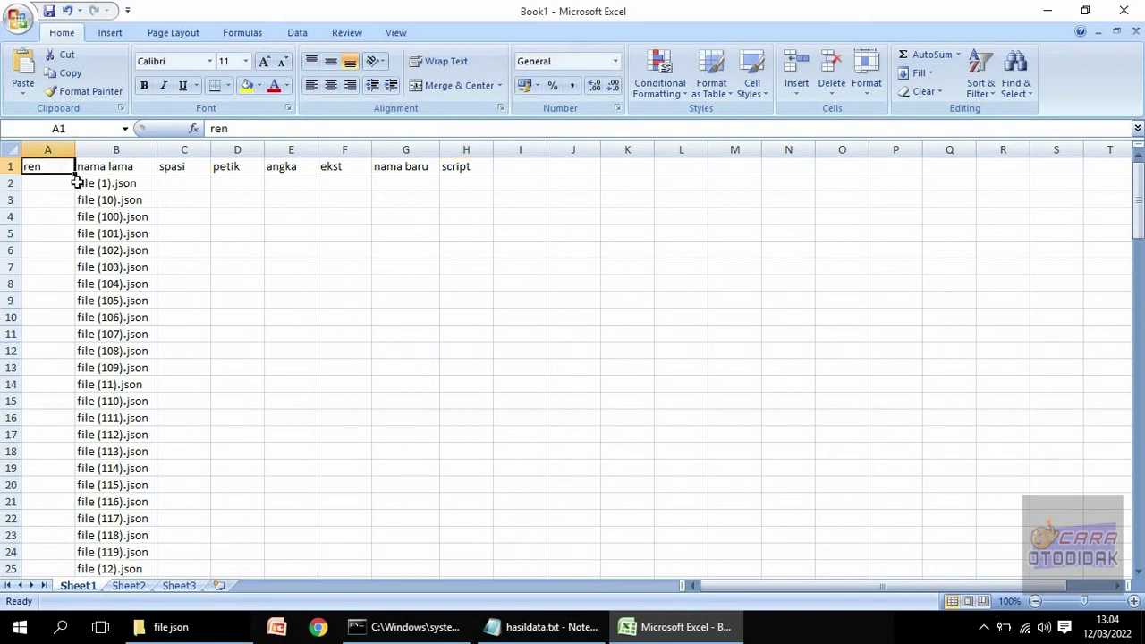
double_click(74, 173)
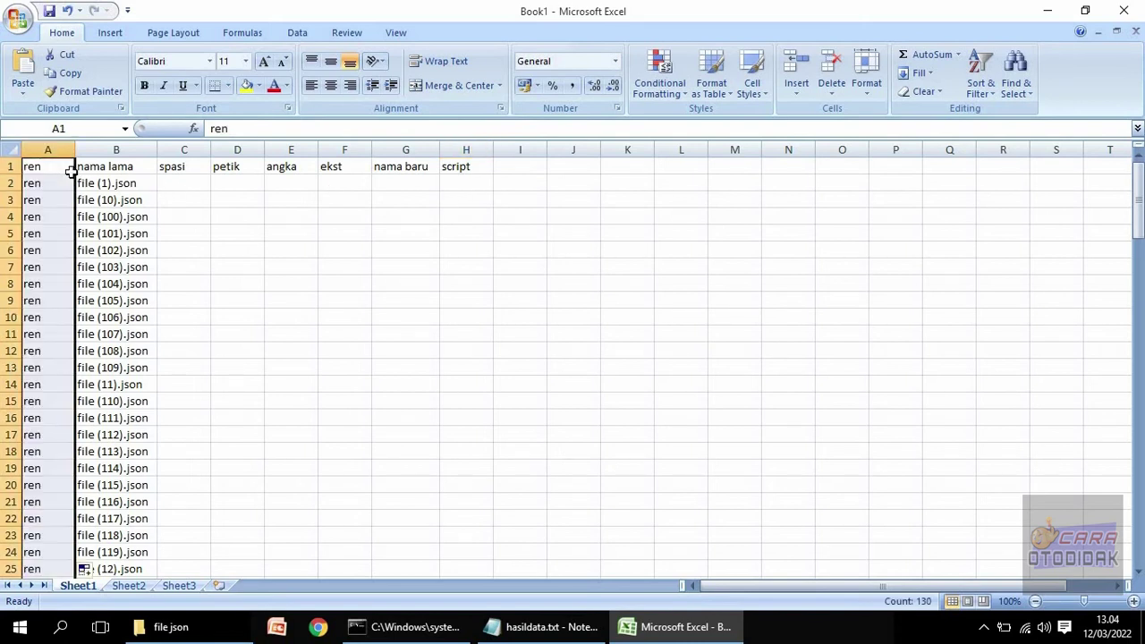
left_click(167, 183)
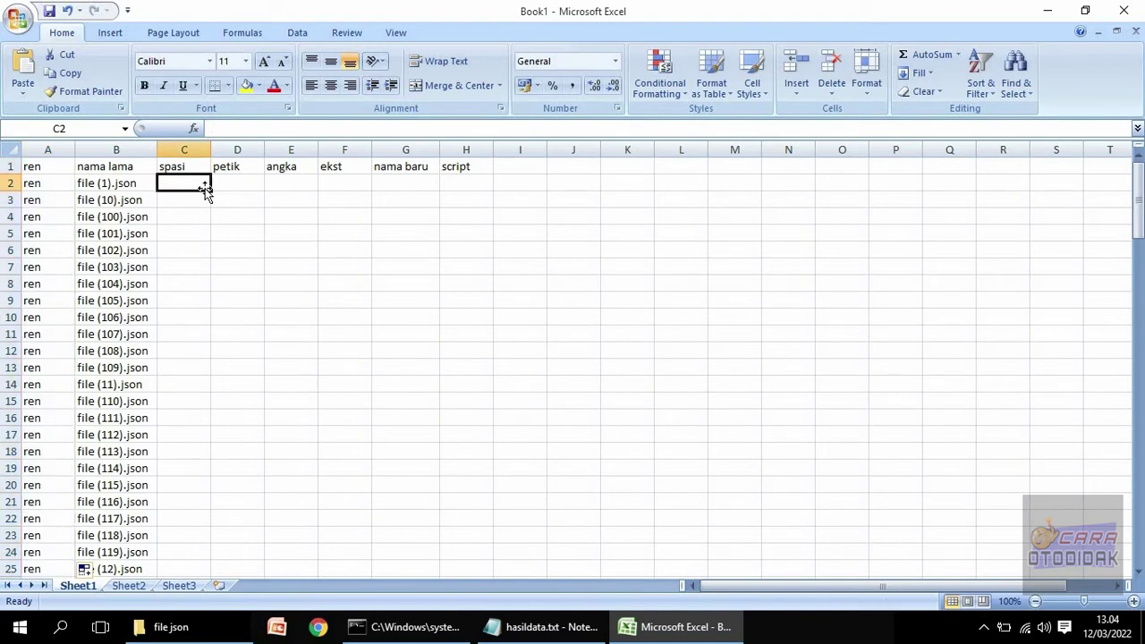
left_click_drag(216, 186, 210, 190)
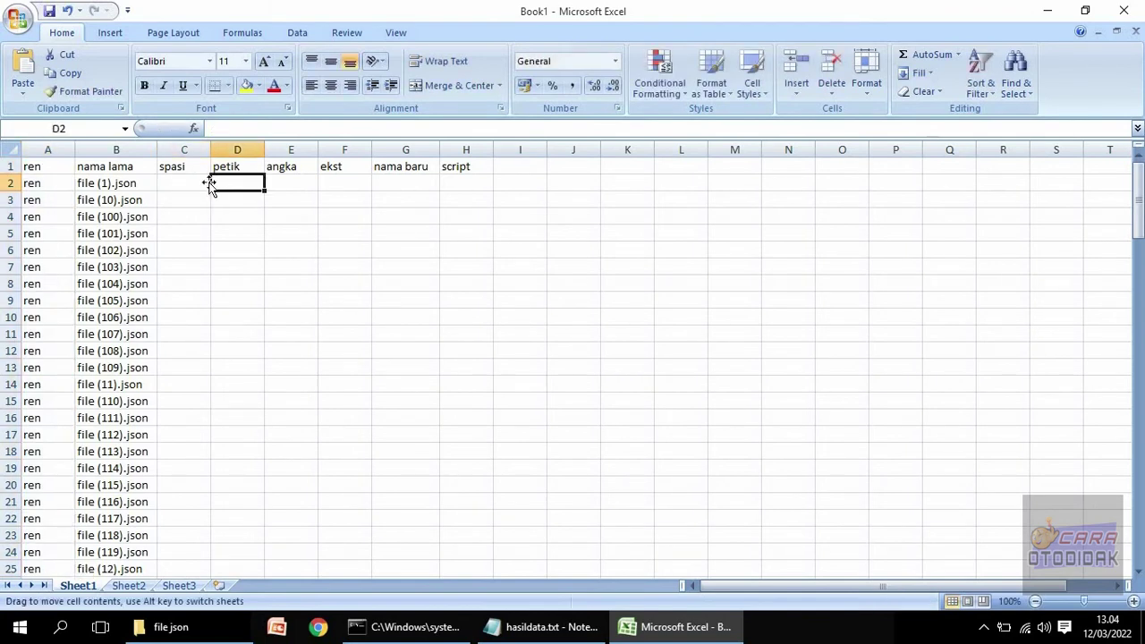
double_click(211, 190)
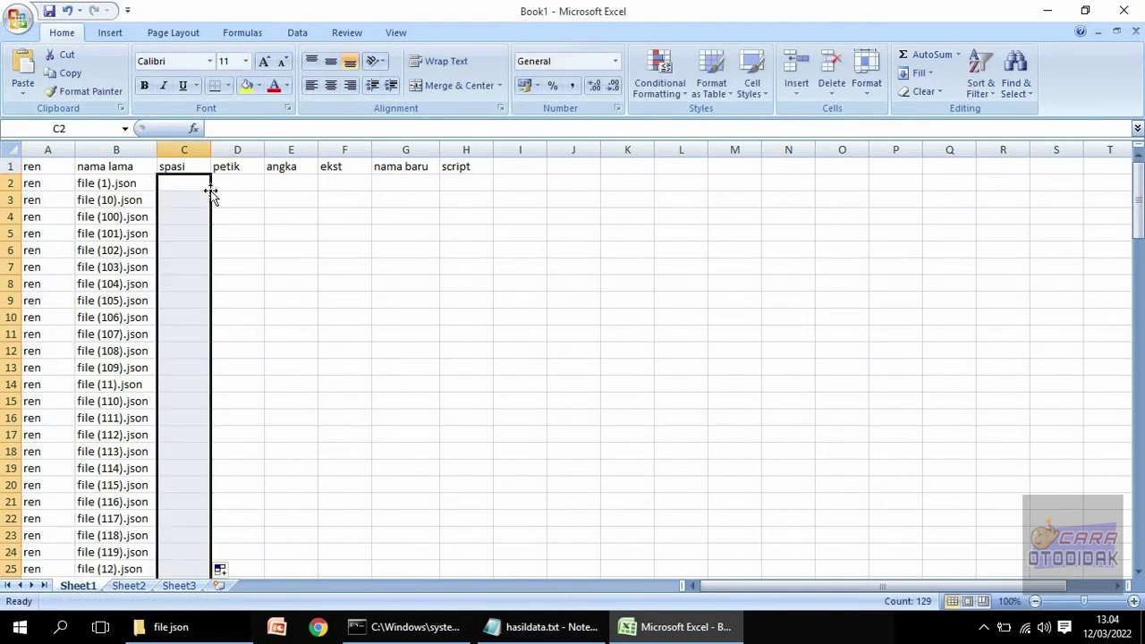
Step: Put a double quote in D2 and fill it down the petik column
left_click(223, 185)
type("\"")
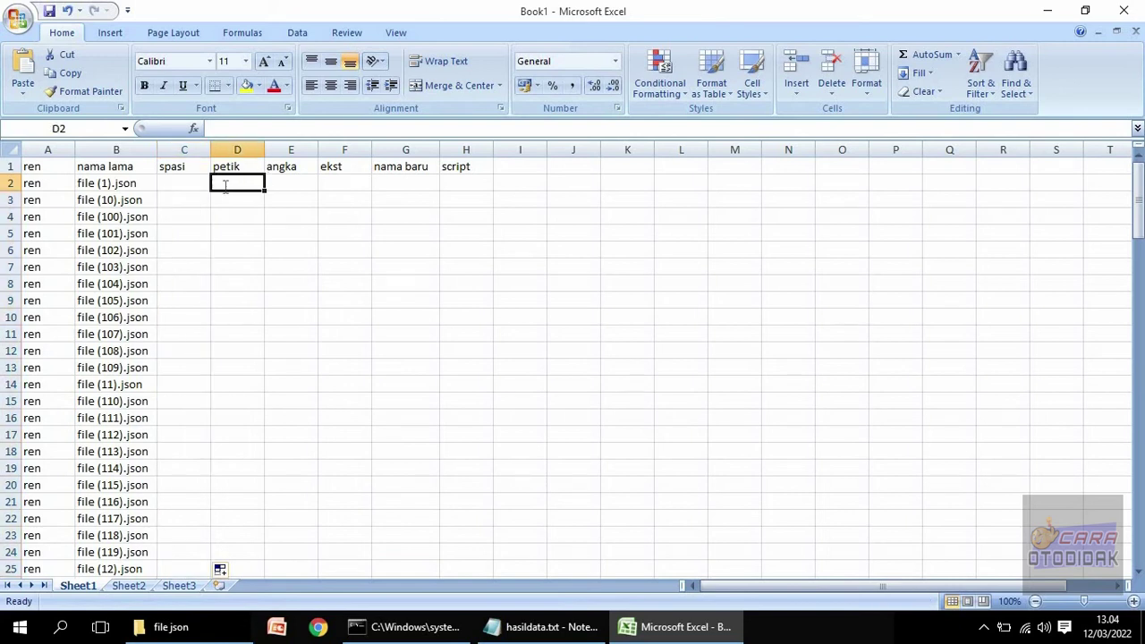
key("Return")
left_click(223, 185)
double_click(264, 191)
Step: Number column E as 1, 2, 3… down every file row
left_click(289, 181)
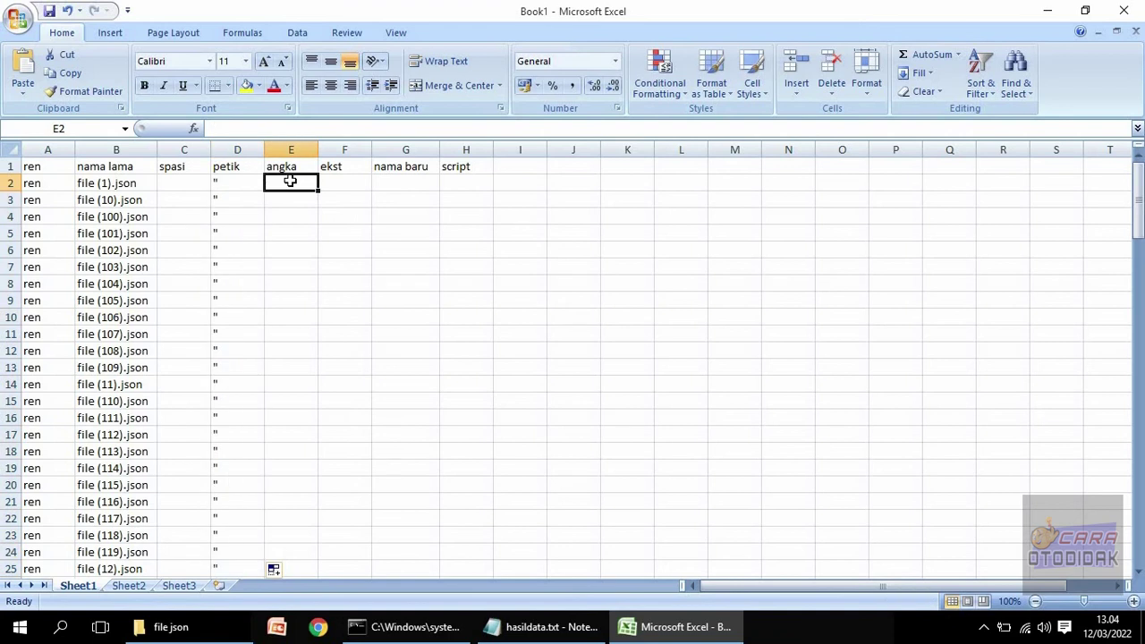
type("1")
key("Return")
type("2")
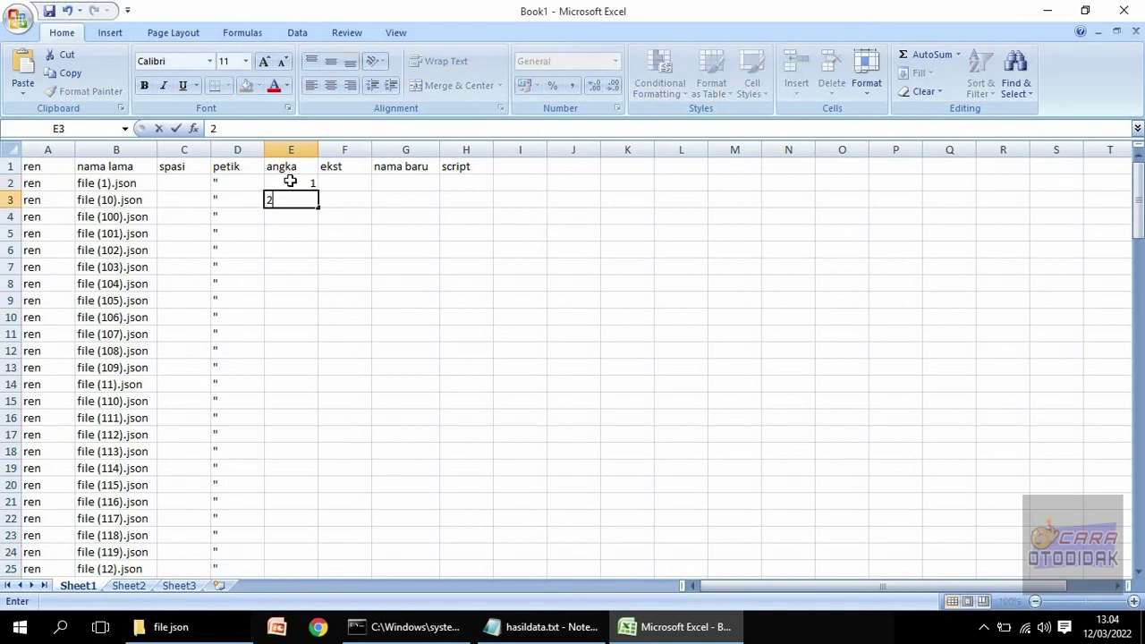
key("Return")
type("3")
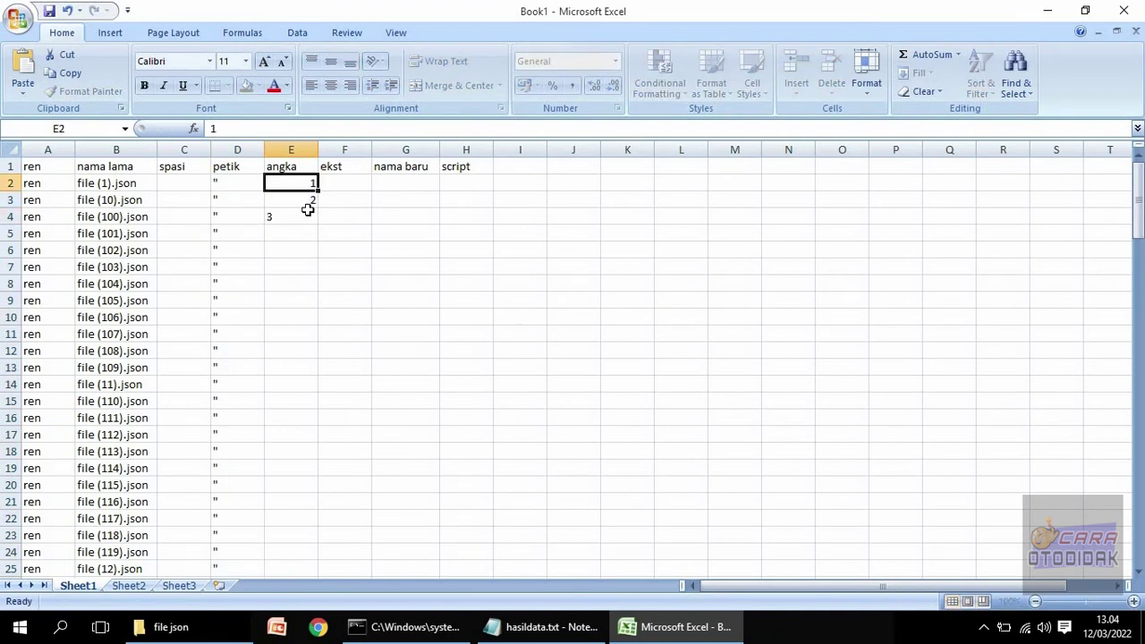
left_click_drag(302, 185, 313, 217)
double_click(317, 222)
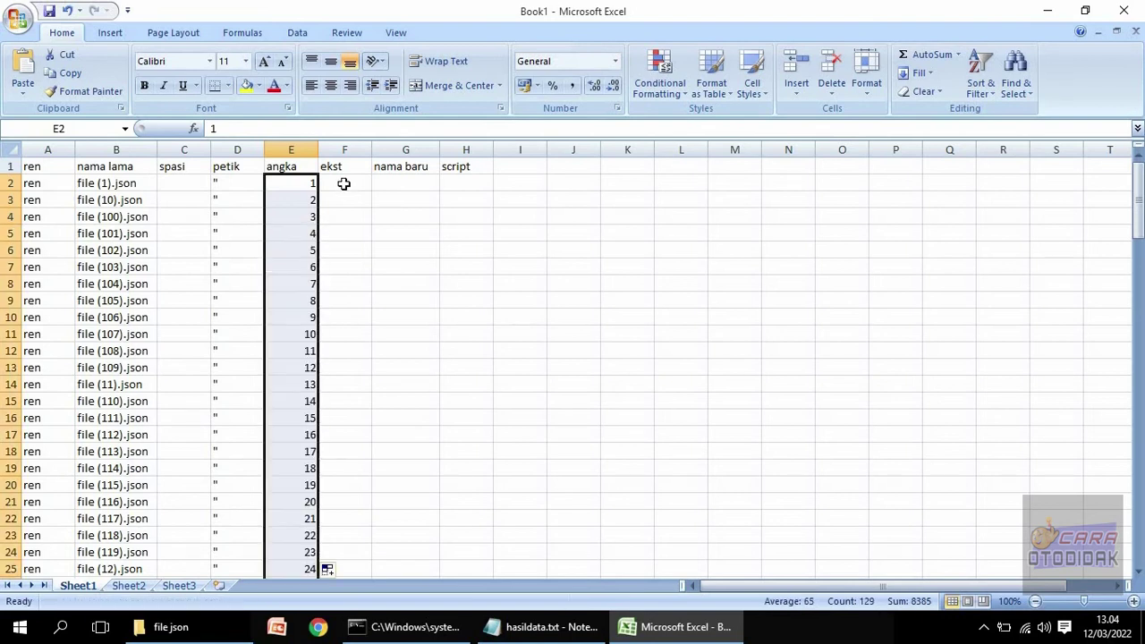
left_click(343, 183)
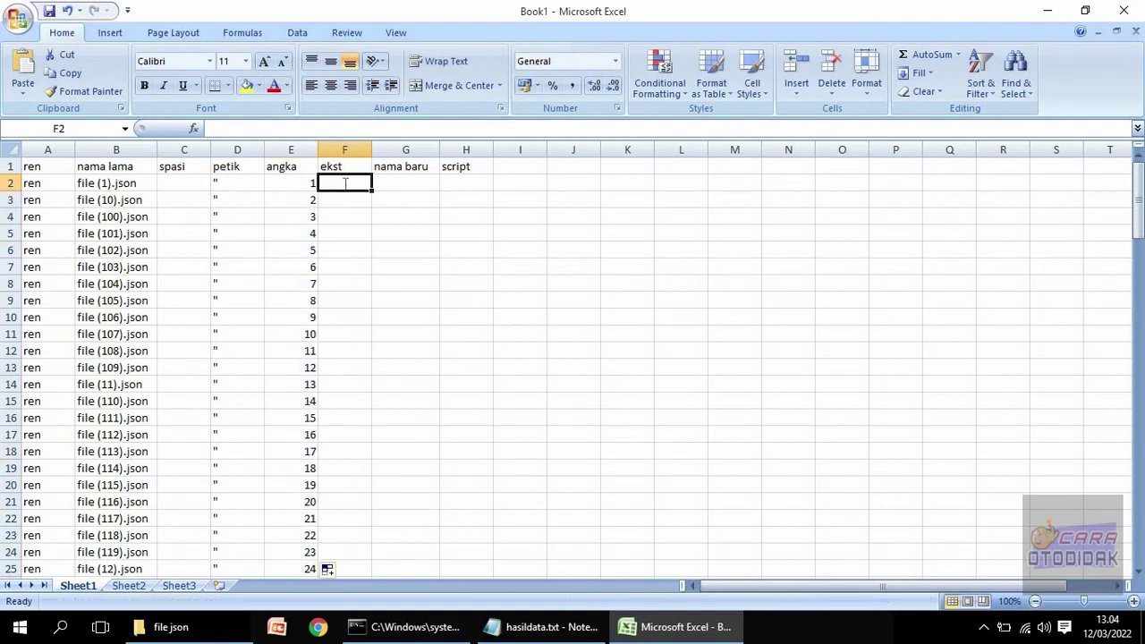
Step: Enter .json in F2 and the formula =E2&F2 in G2
type(".json")
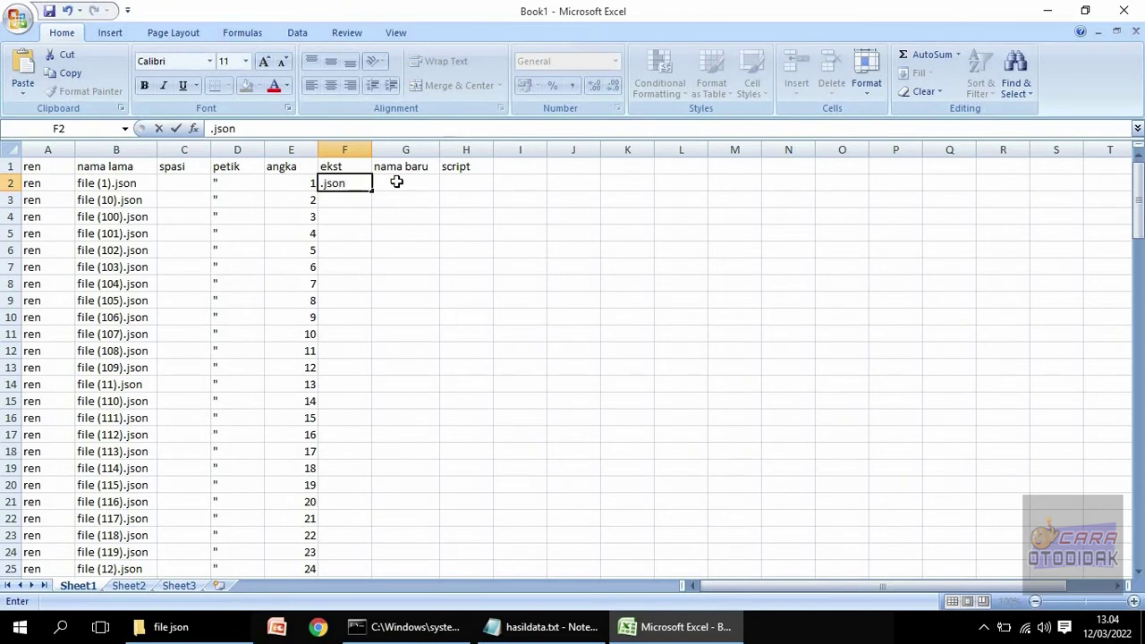
left_click(400, 180)
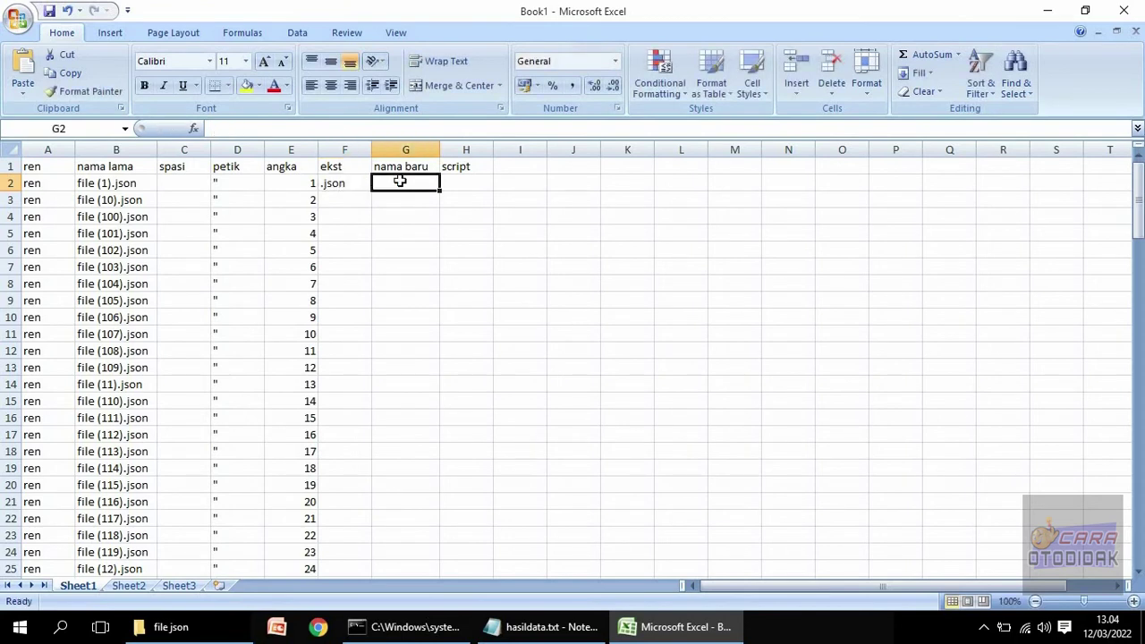
type("=")
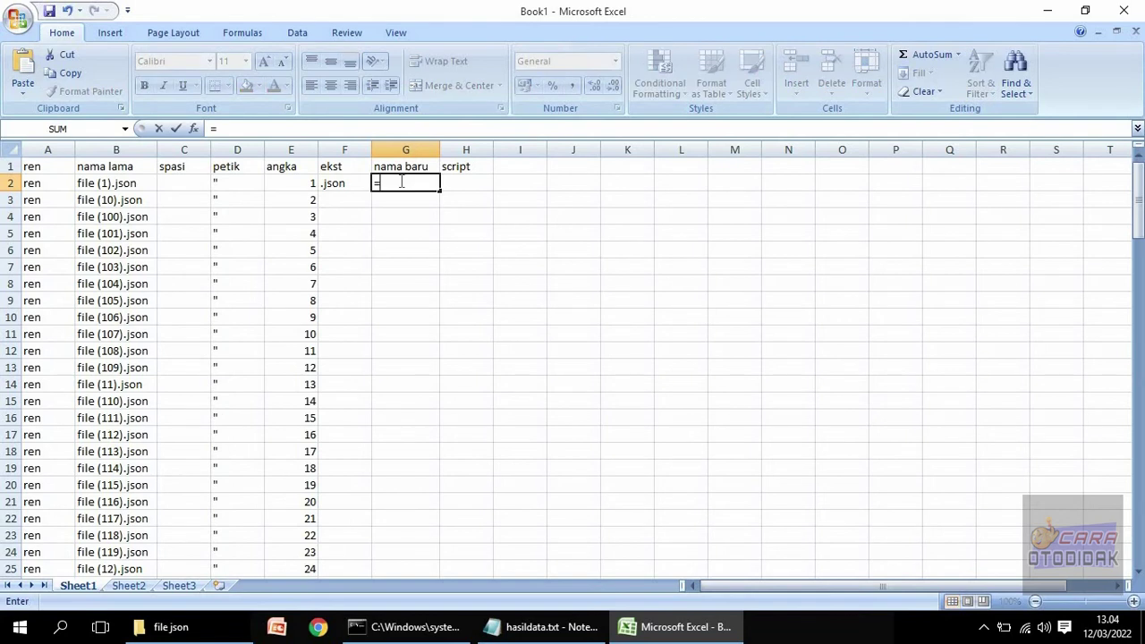
left_click(306, 186)
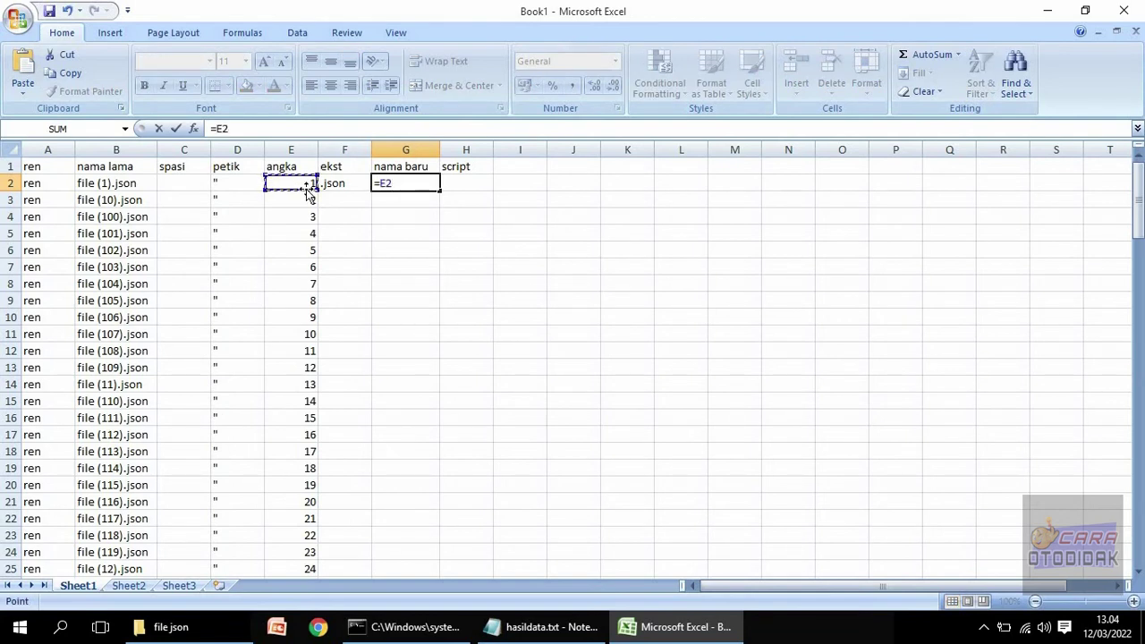
type("&")
left_click(341, 183)
key("Return")
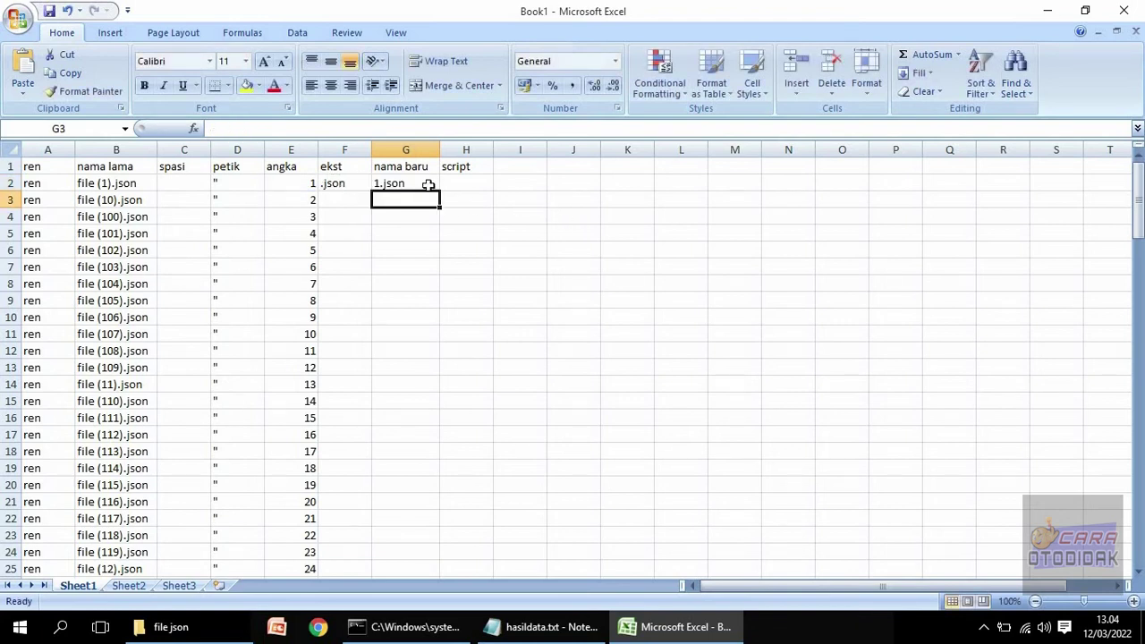
Step: Copy .json and the new-name formula down columns F and G, then widen column H
left_click(426, 184)
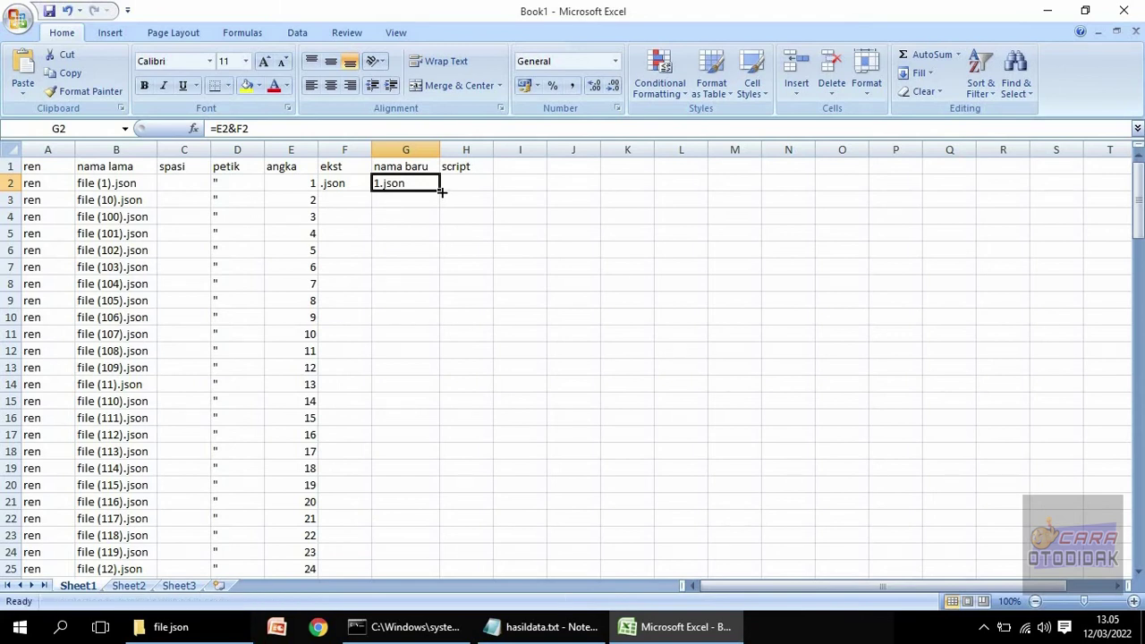
left_click(349, 183)
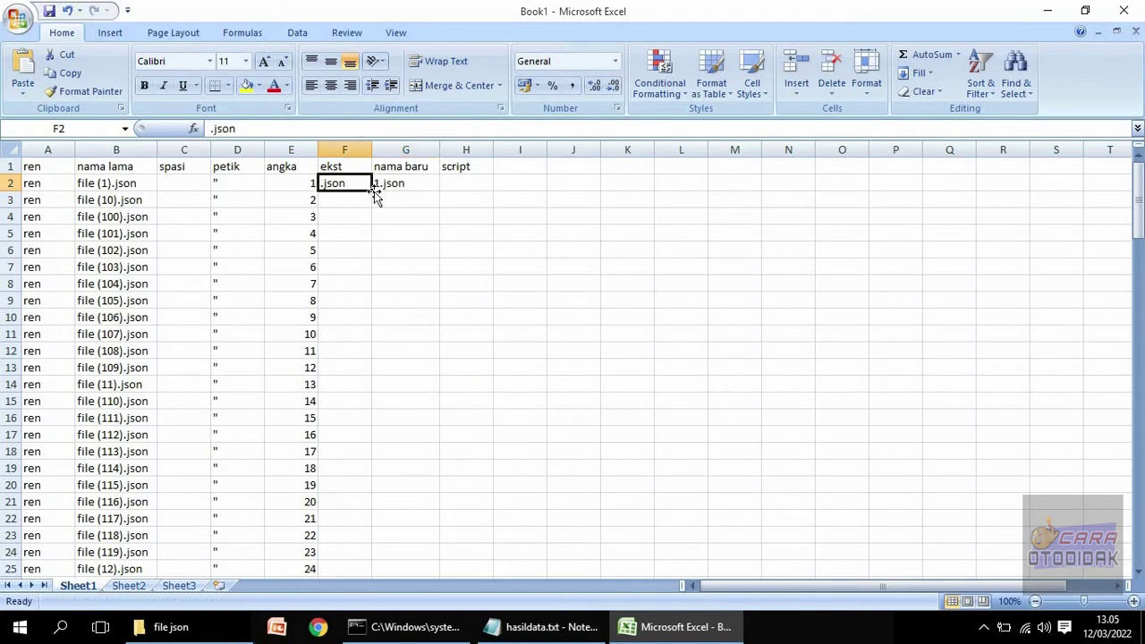
double_click(371, 191)
left_click(394, 184)
double_click(438, 190)
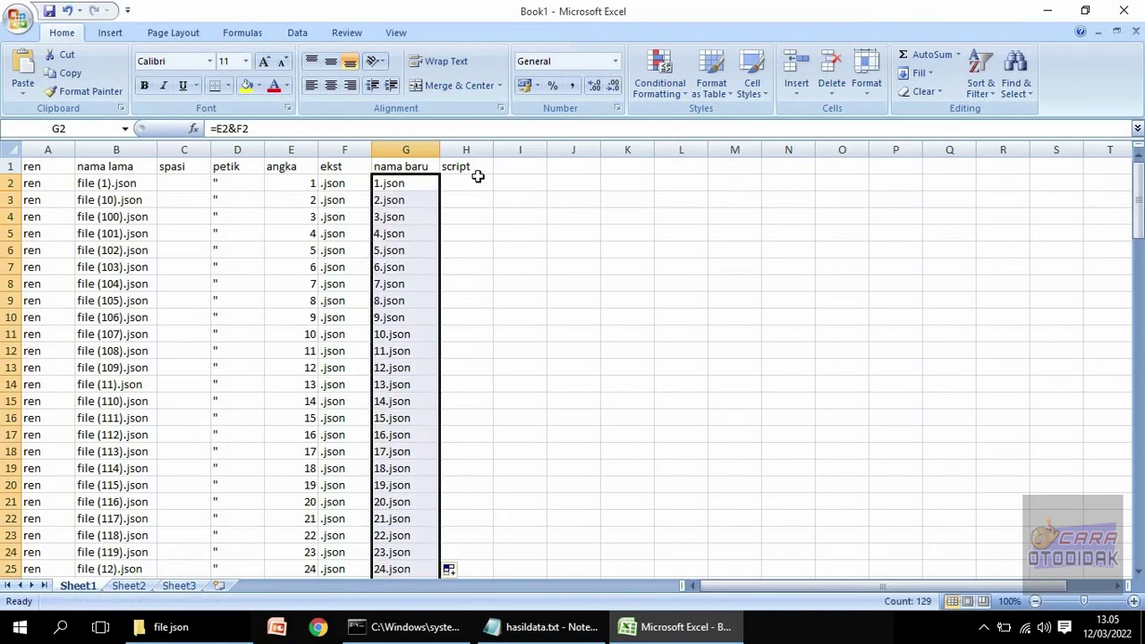
left_click_drag(494, 149, 603, 149)
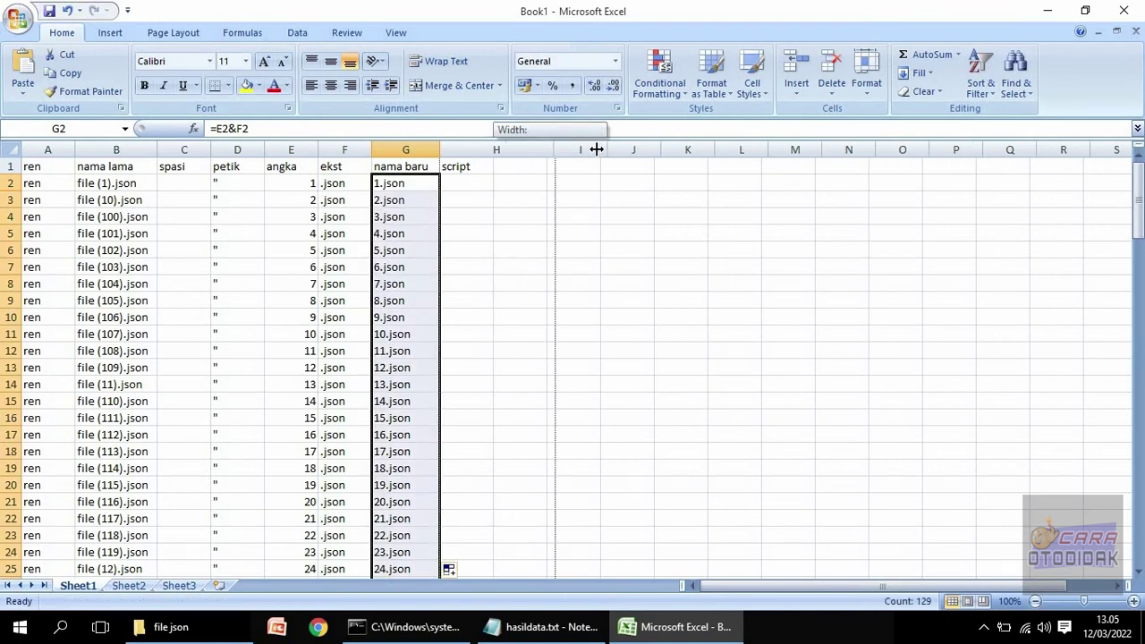
left_click(487, 185)
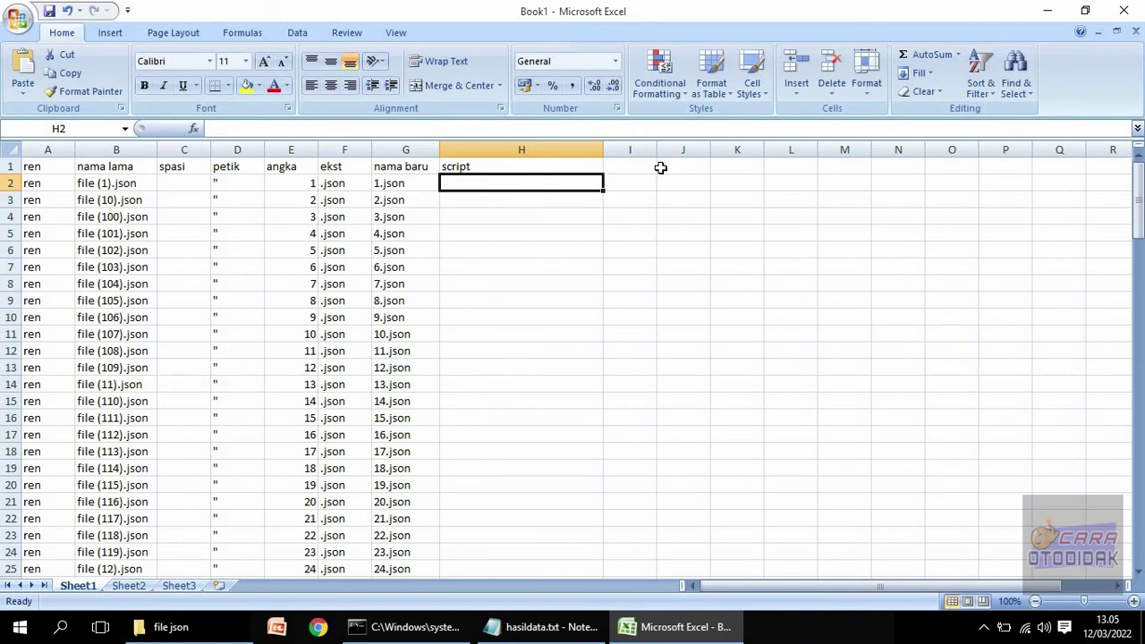
Step: Enter =A2&C2&D2&B2&D2&C2&D2&G2&D2 in H2, giving ren "file (1).json" "1.json"
type("=")
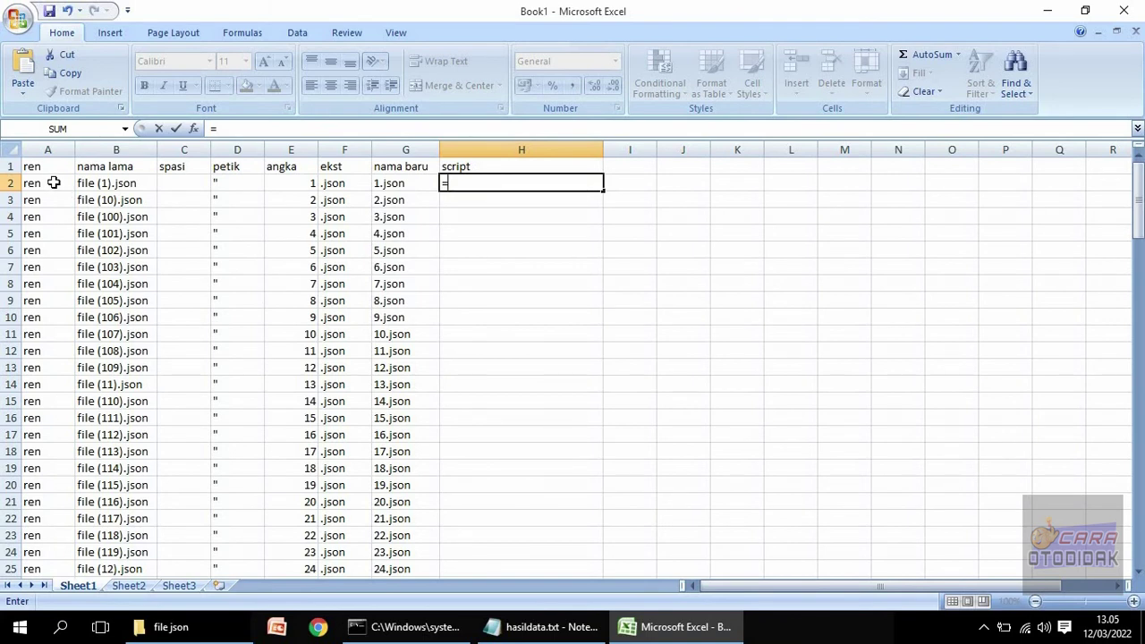
left_click(54, 182)
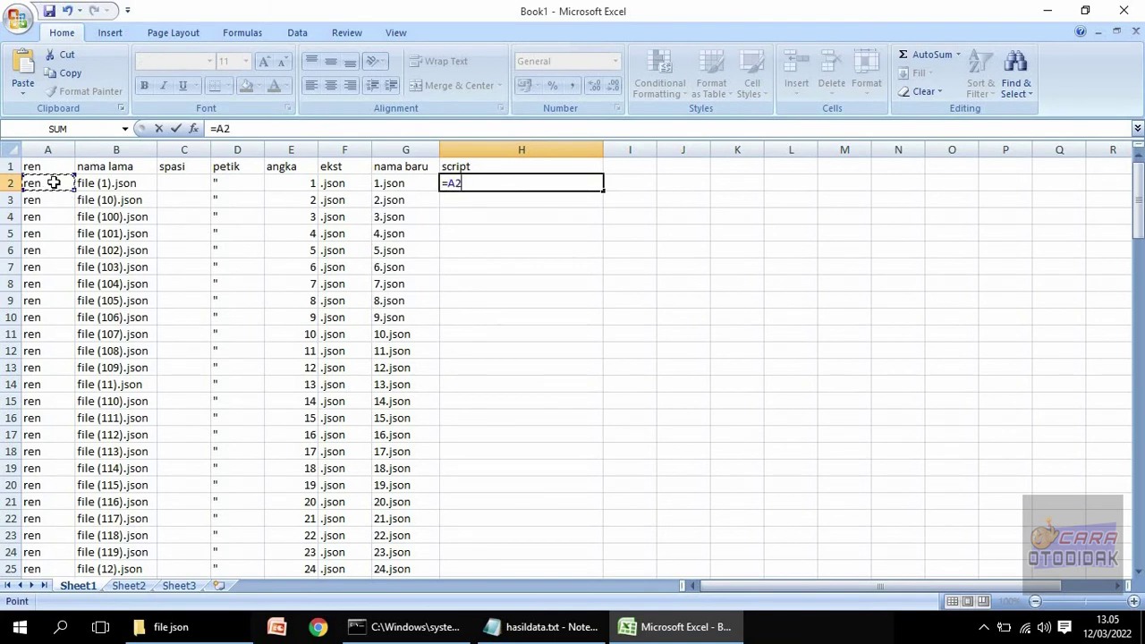
type("&")
left_click(205, 183)
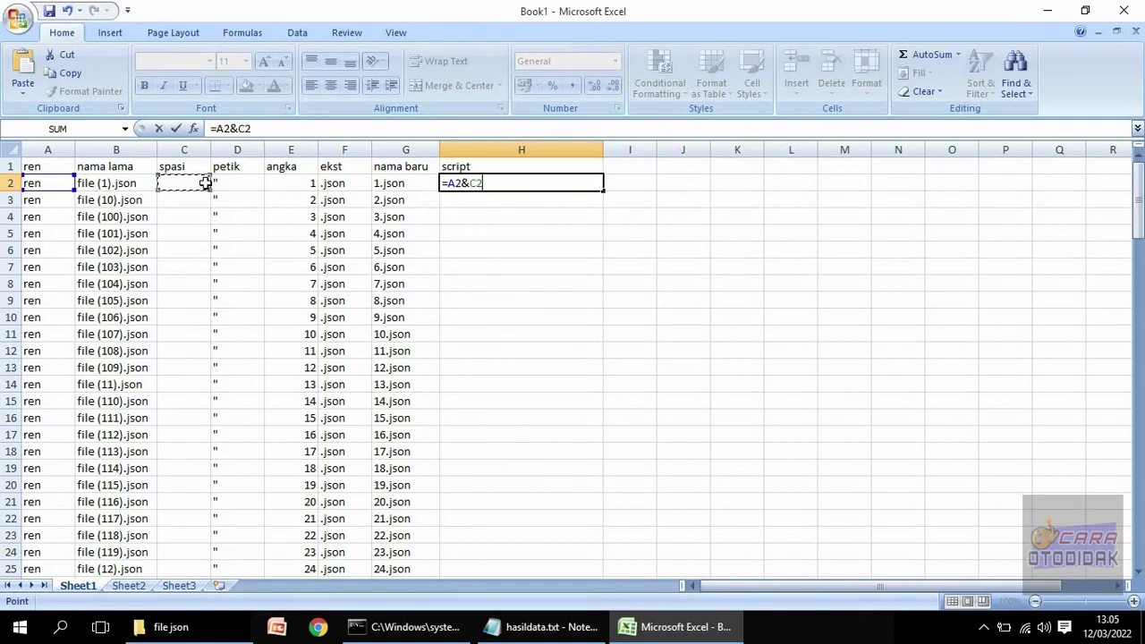
type("&")
left_click(228, 183)
type("&")
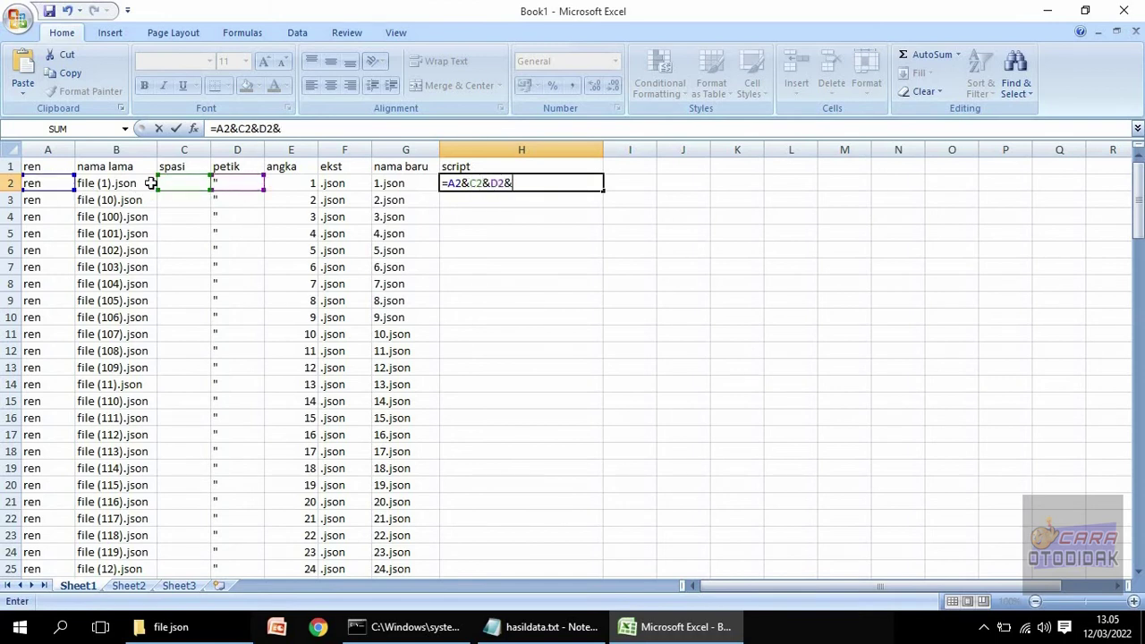
left_click(136, 182)
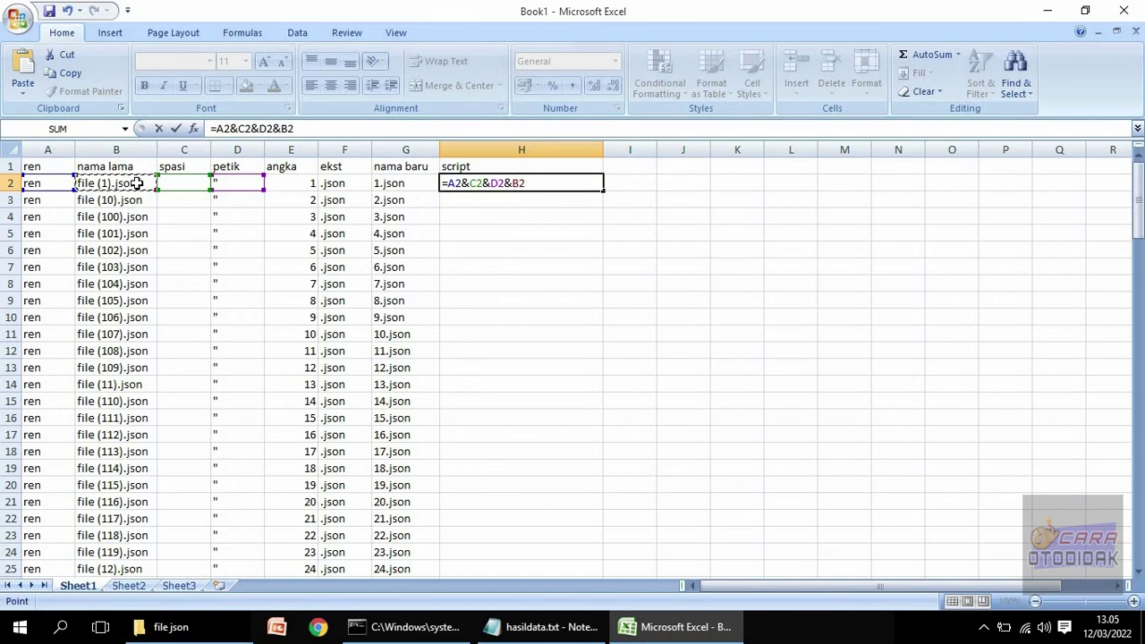
type("&")
left_click(253, 185)
type("&")
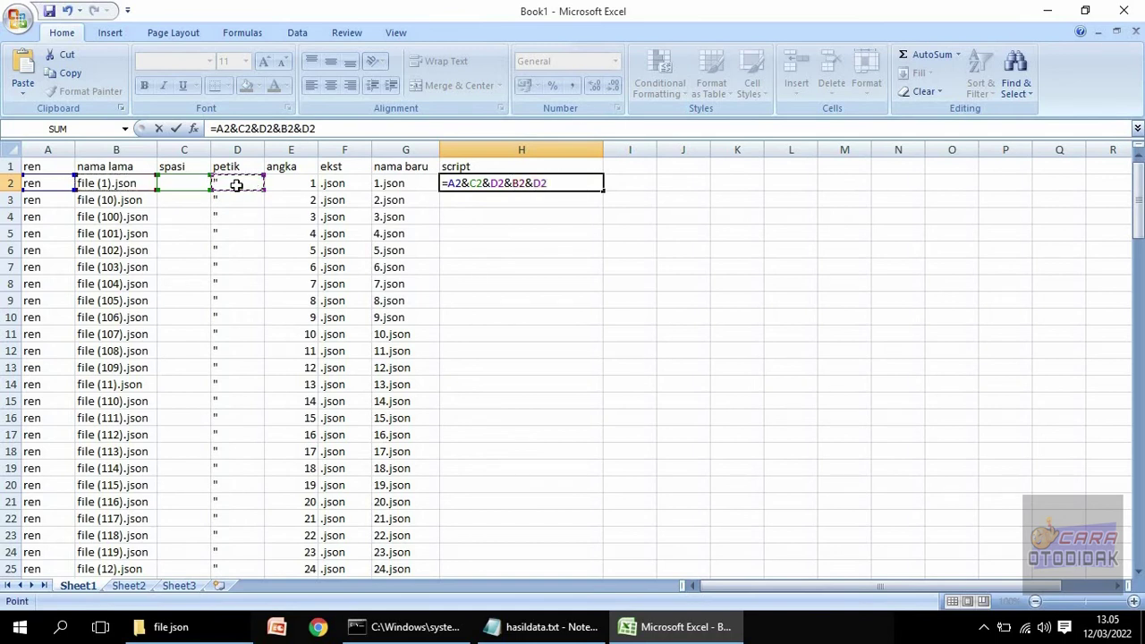
left_click(192, 182)
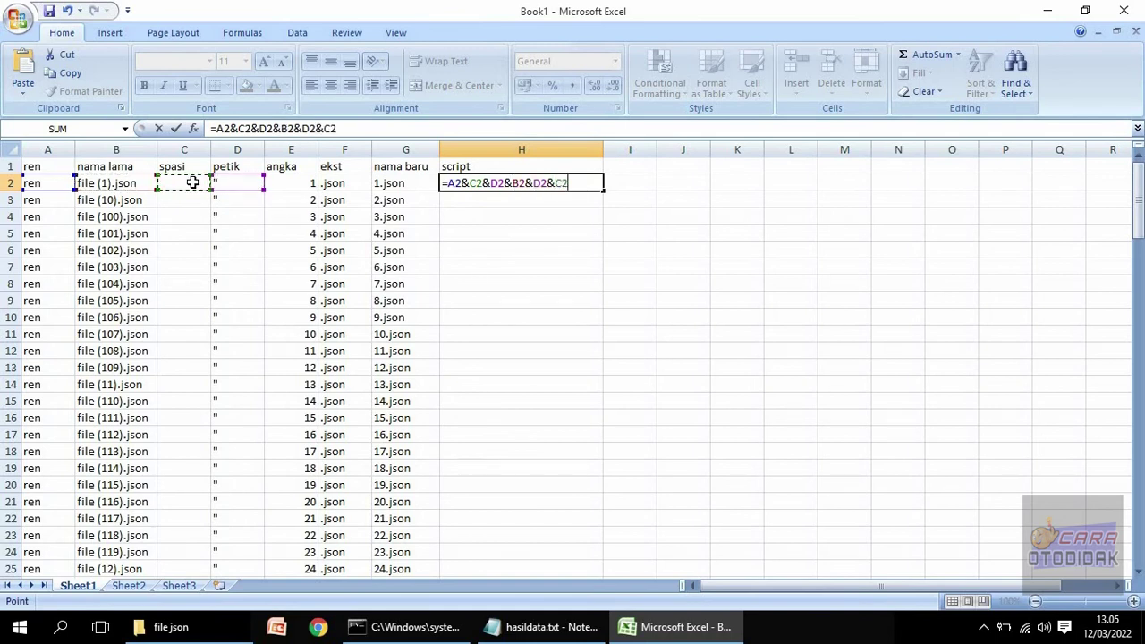
type("&")
left_click(235, 183)
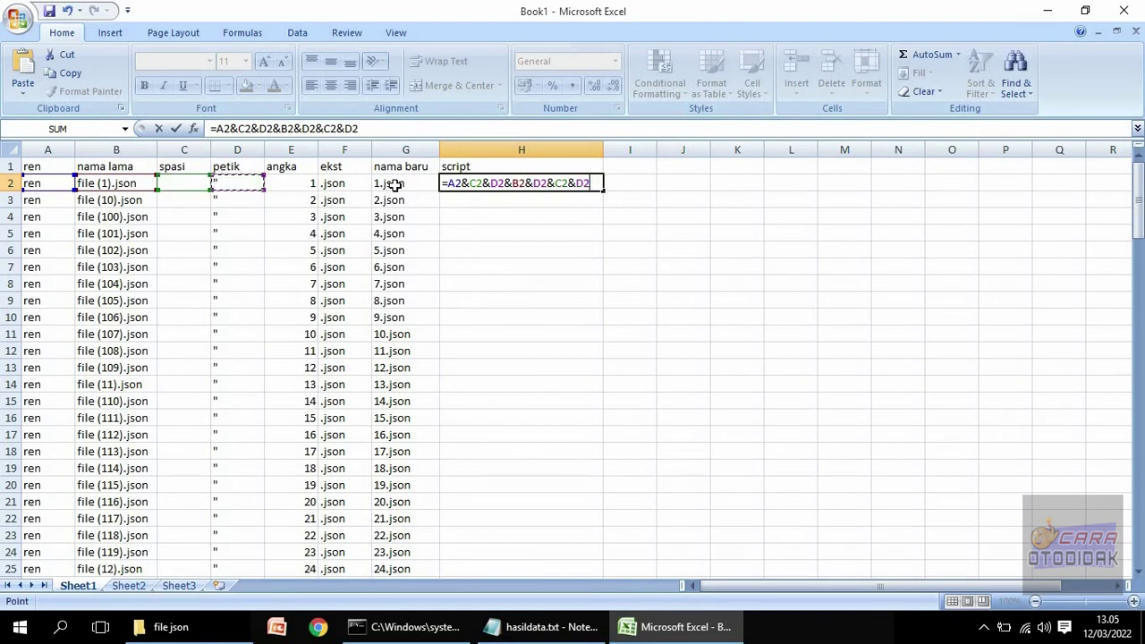
type("&")
left_click(396, 185)
type("&")
left_click(247, 185)
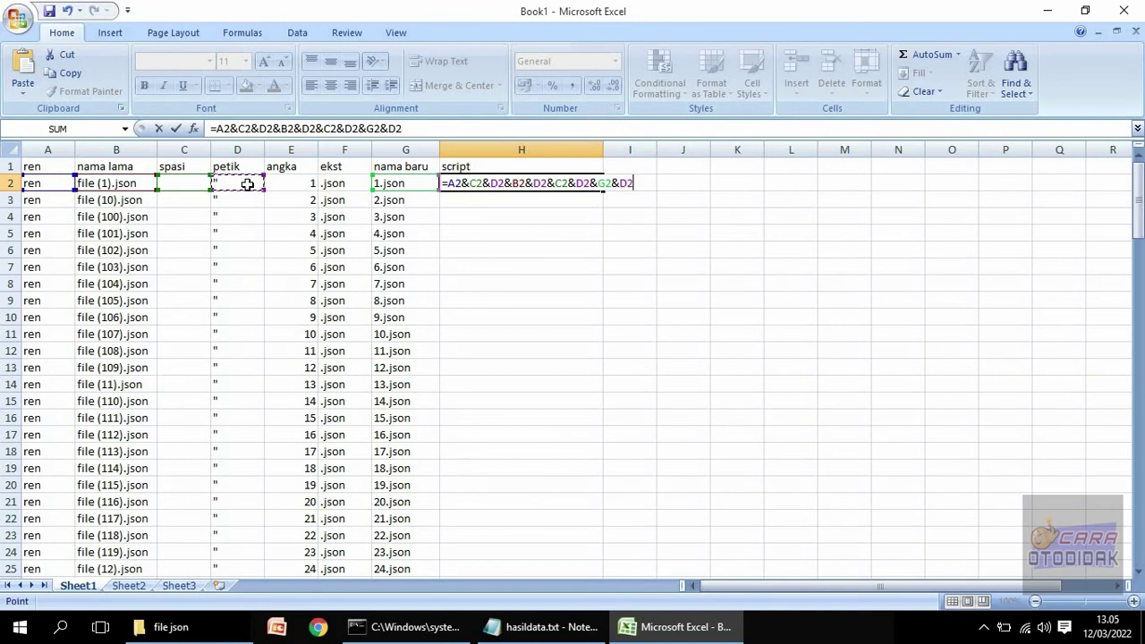
key("Return")
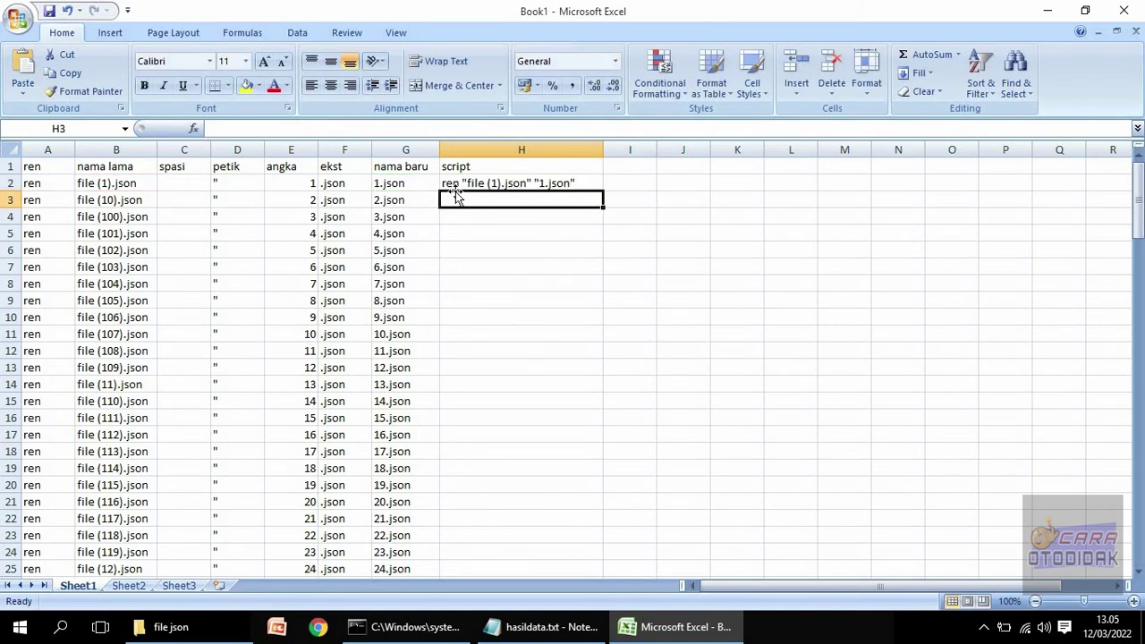
Step: Fill the H2 script formula down column H for every file
left_click(493, 188)
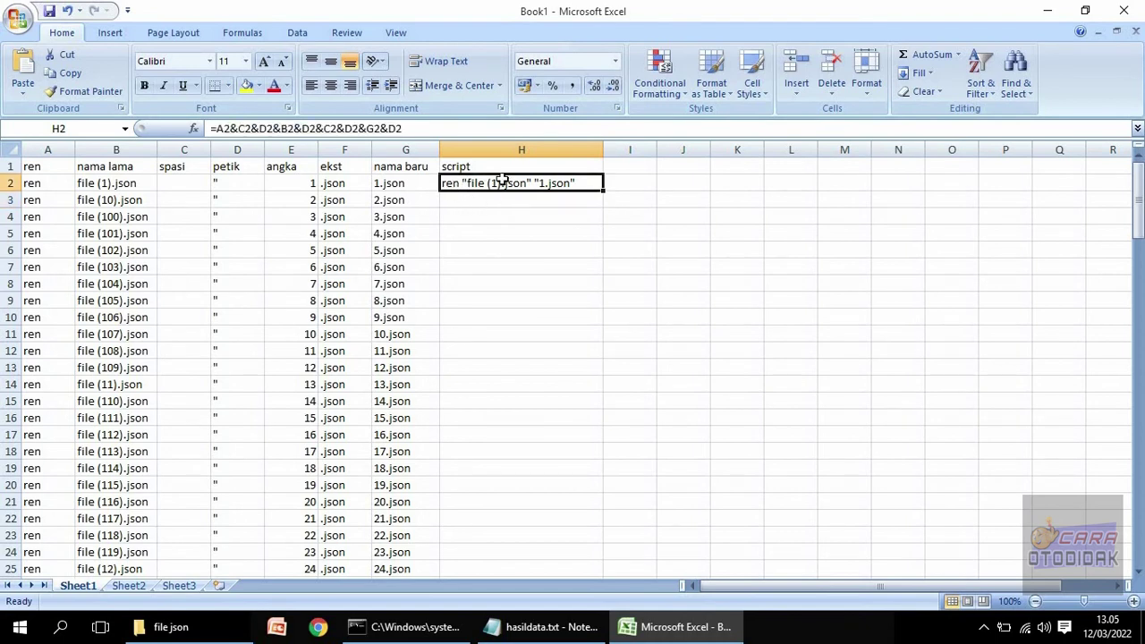
left_click_drag(49, 183, 388, 184)
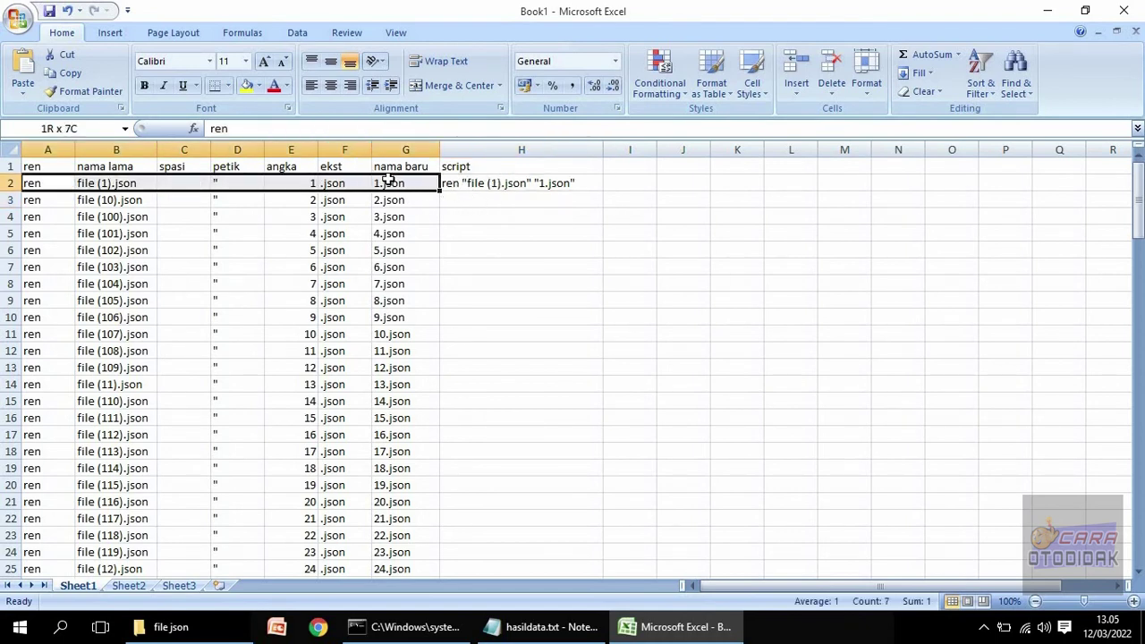
left_click(554, 183)
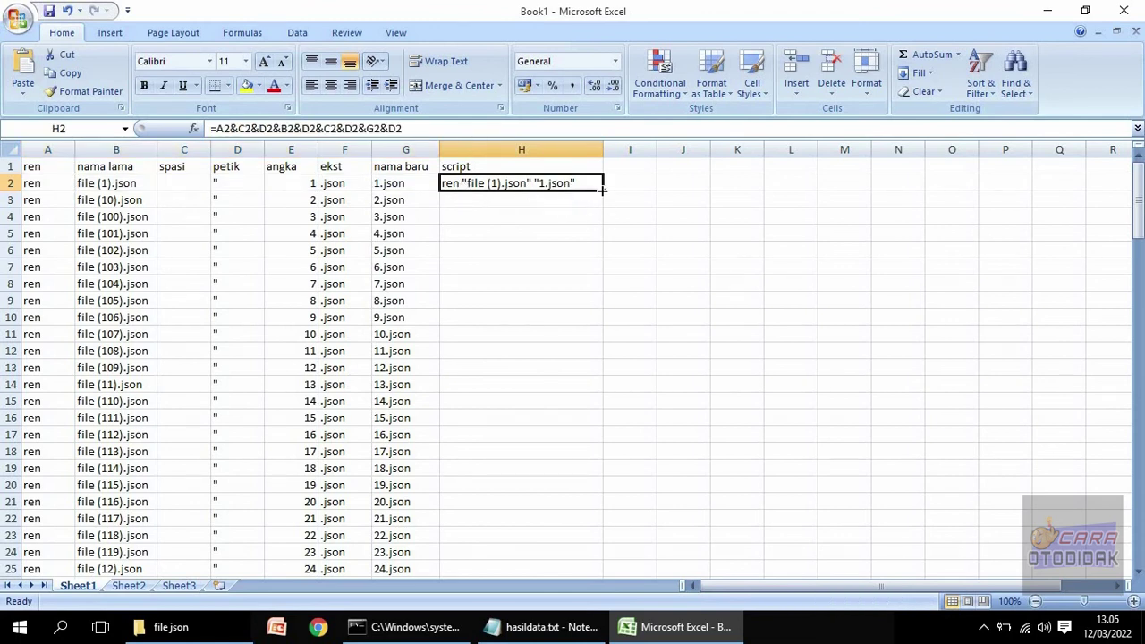
double_click(602, 191)
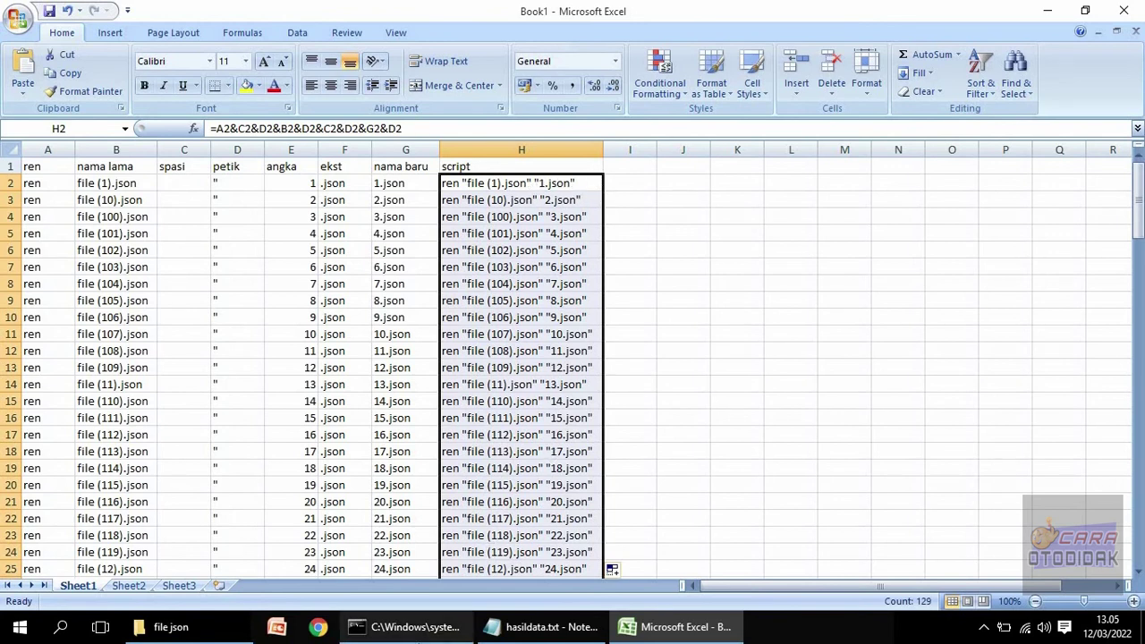
Step: Delete the hasildata.txt row at the bottom of the sheet
left_click(407, 626)
key("alt+Tab")
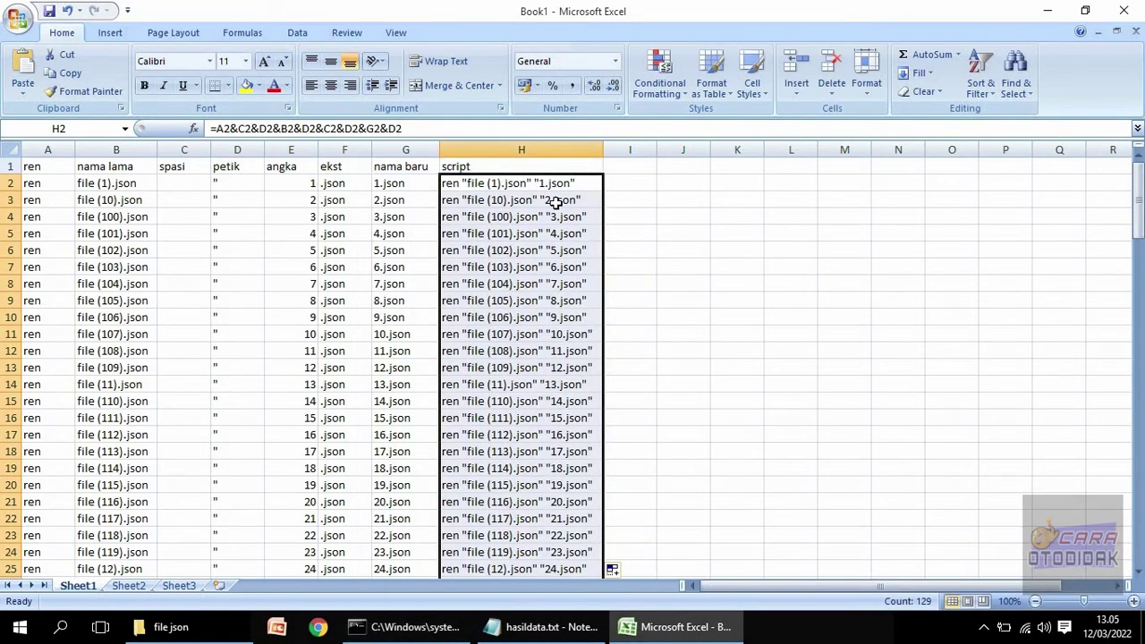
scroll(550, 205, "down", 7)
scroll(550, 204, "down", 11)
scroll(550, 204, "down", 11)
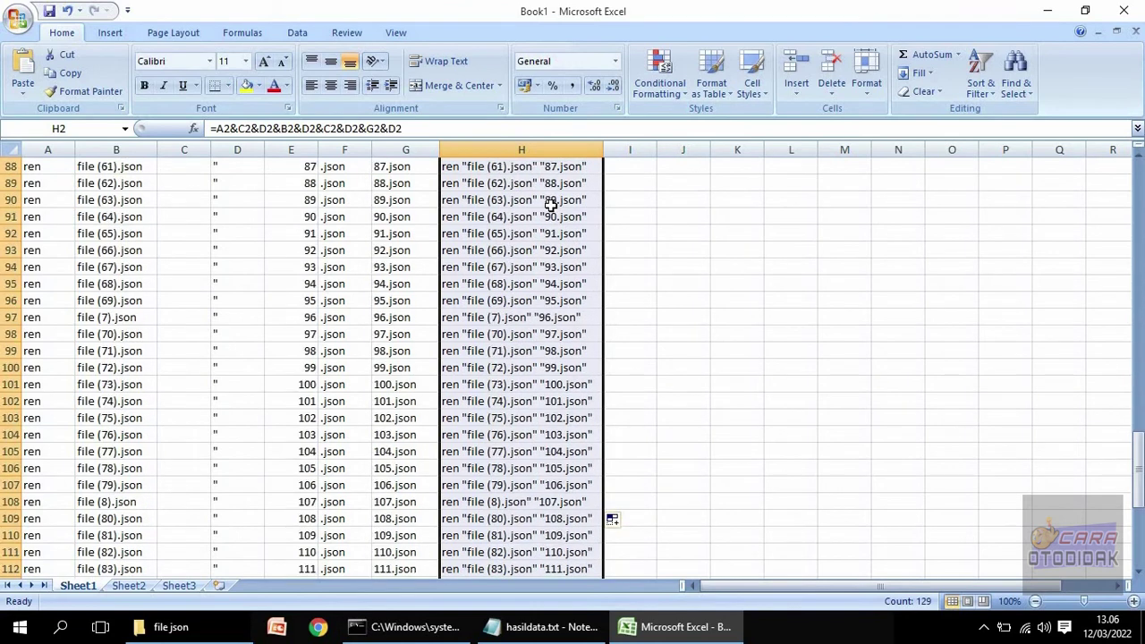
scroll(550, 205, "down", 8)
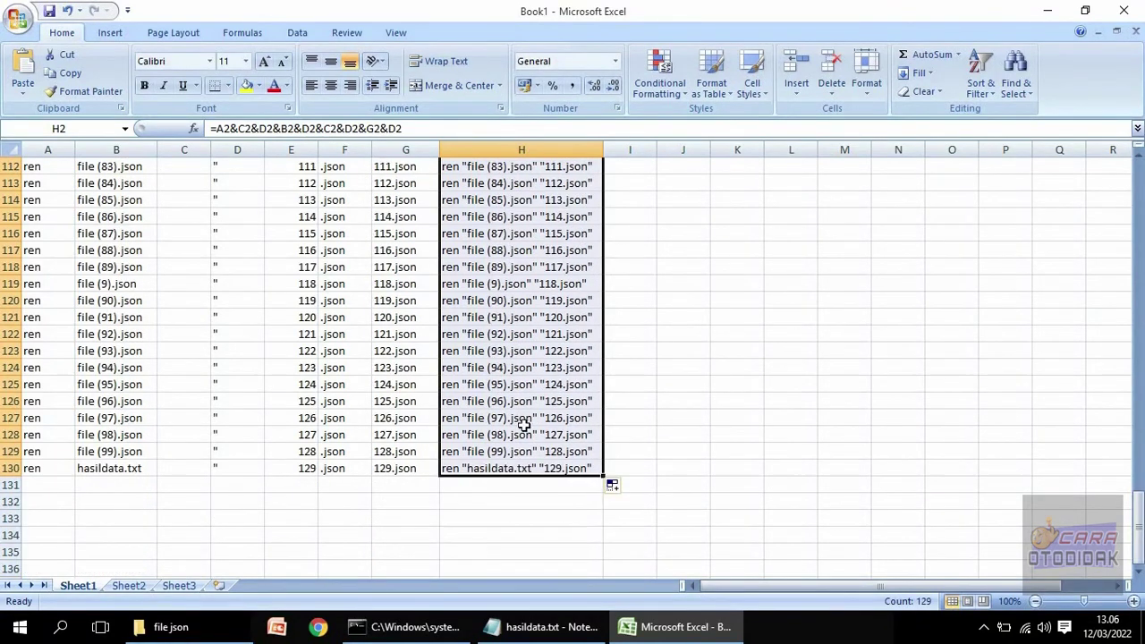
left_click(508, 461)
key("shift+space")
key("ctrl+minus")
Step: Copy the 128 ren commands in H2:H129 and bring up Command Prompt
left_click(508, 452)
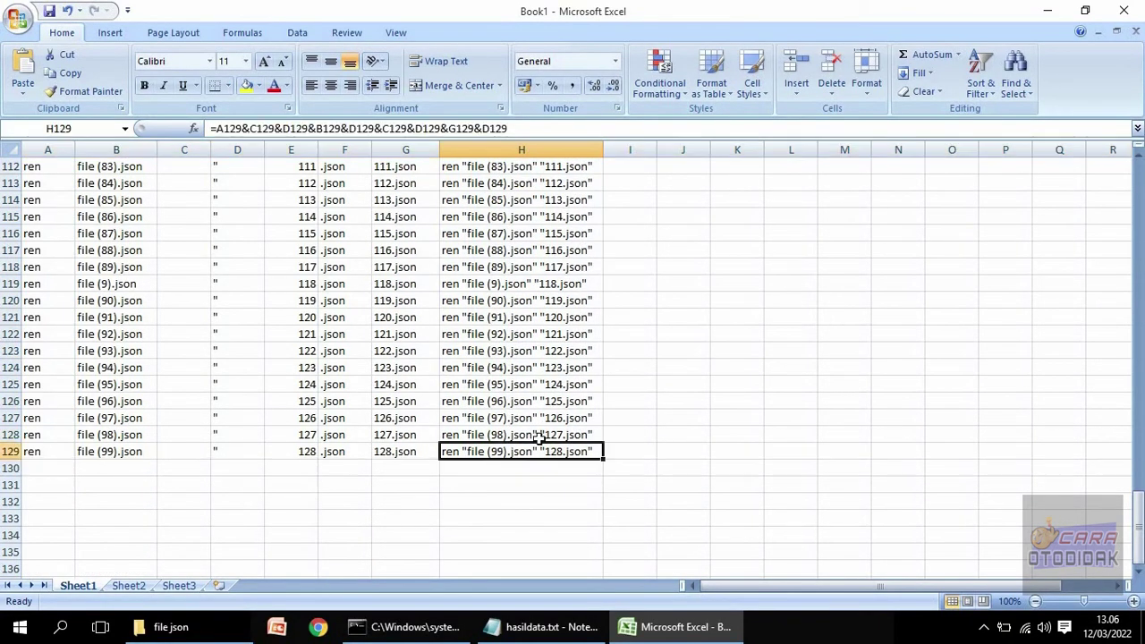
scroll(545, 429, "up", 15)
scroll(544, 428, "up", 7)
scroll(544, 428, "up", 15)
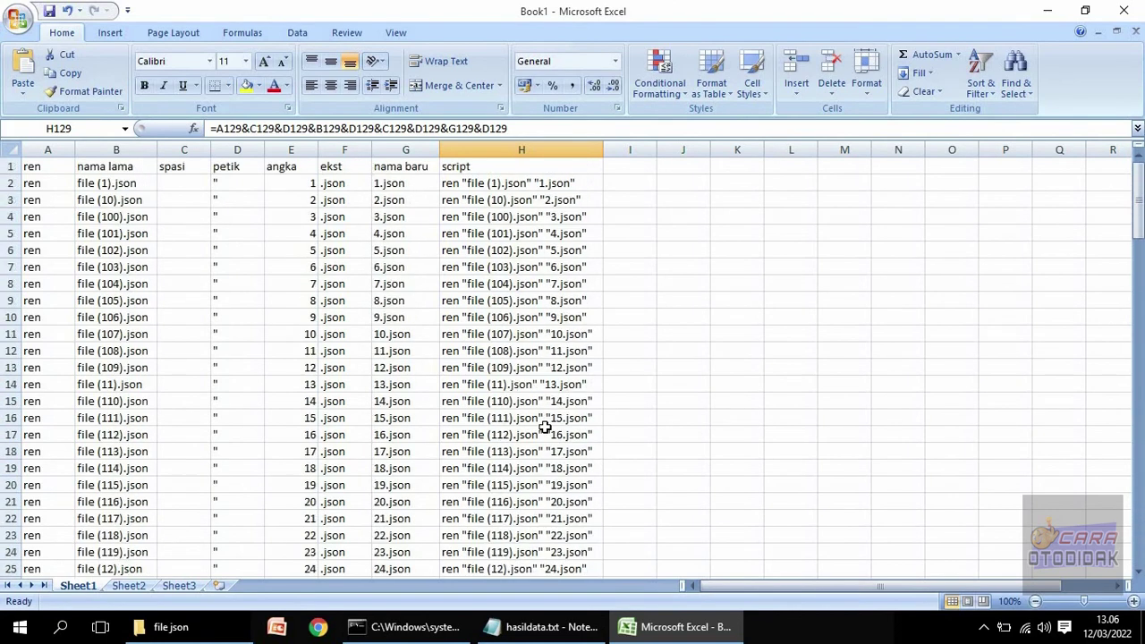
left_click(541, 185, "shift")
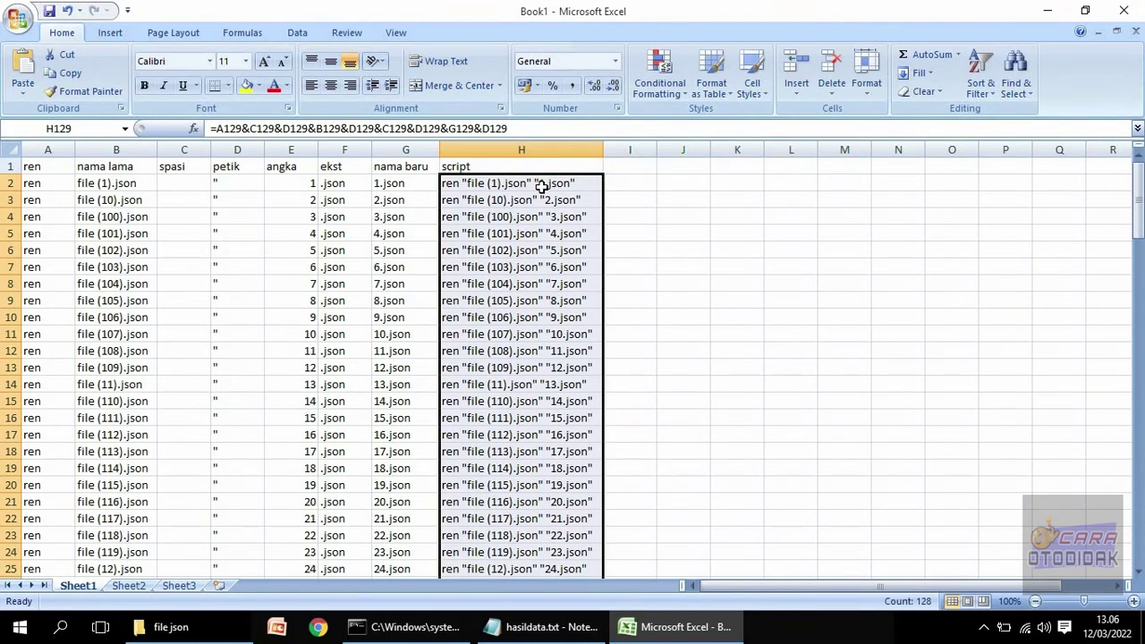
right_click(541, 185)
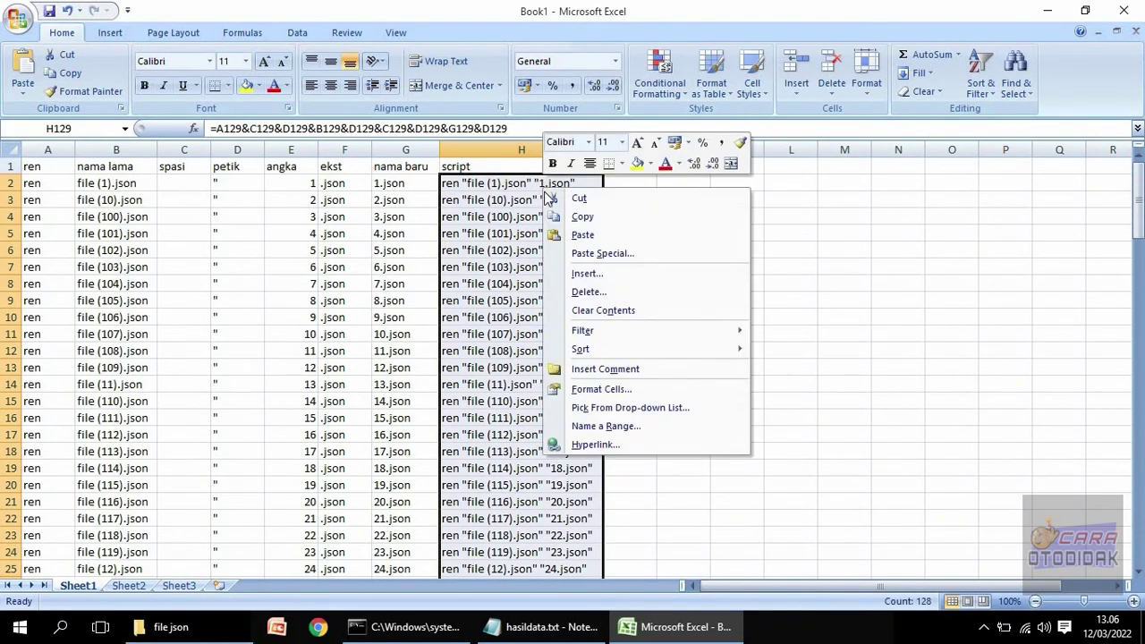
left_click(596, 215)
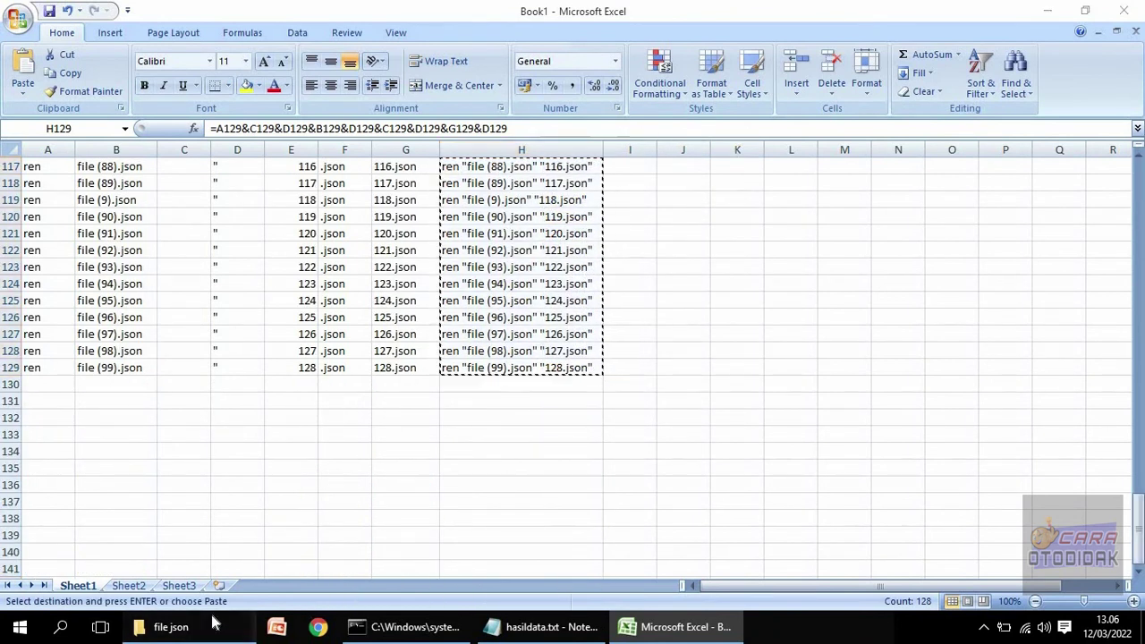
left_click(171, 626)
left_click(429, 628)
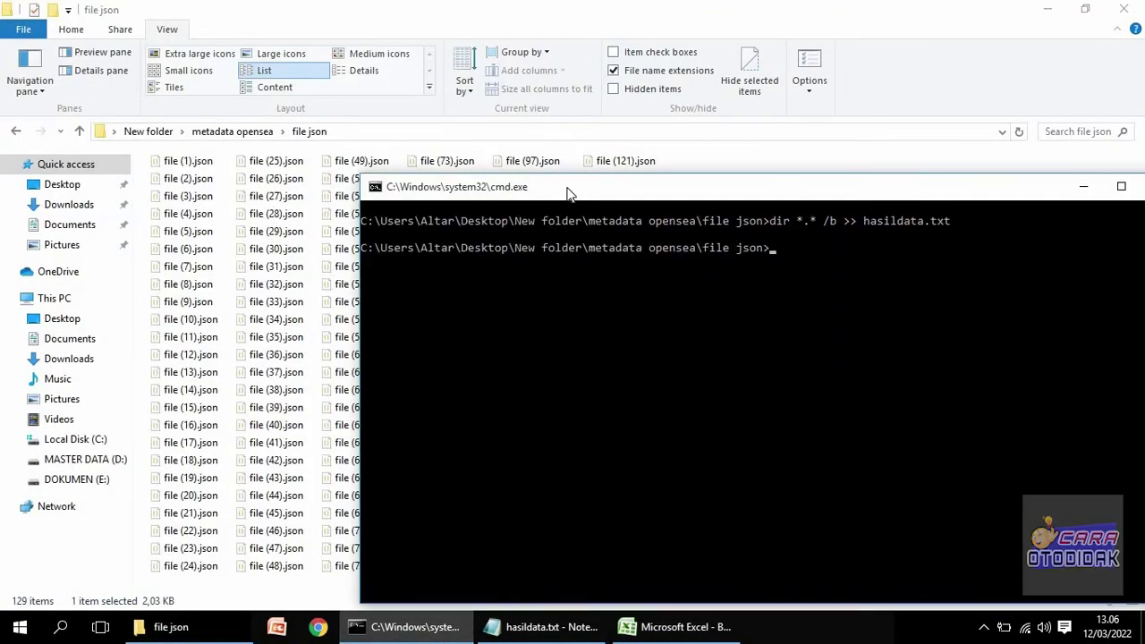
Step: Paste the 128 ren commands into Command Prompt and check the renamed files beside it
mouse_move(569, 188)
left_mouse_down()
mouse_move(765, 182)
mouse_move(808, 161)
left_mouse_up()
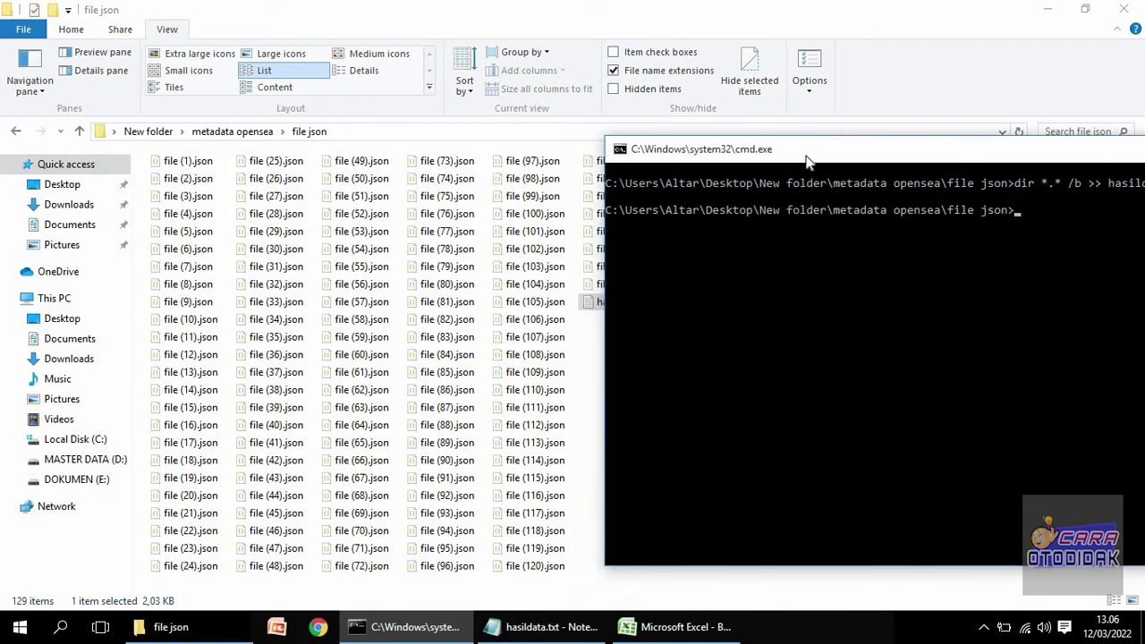
right_click(995, 234)
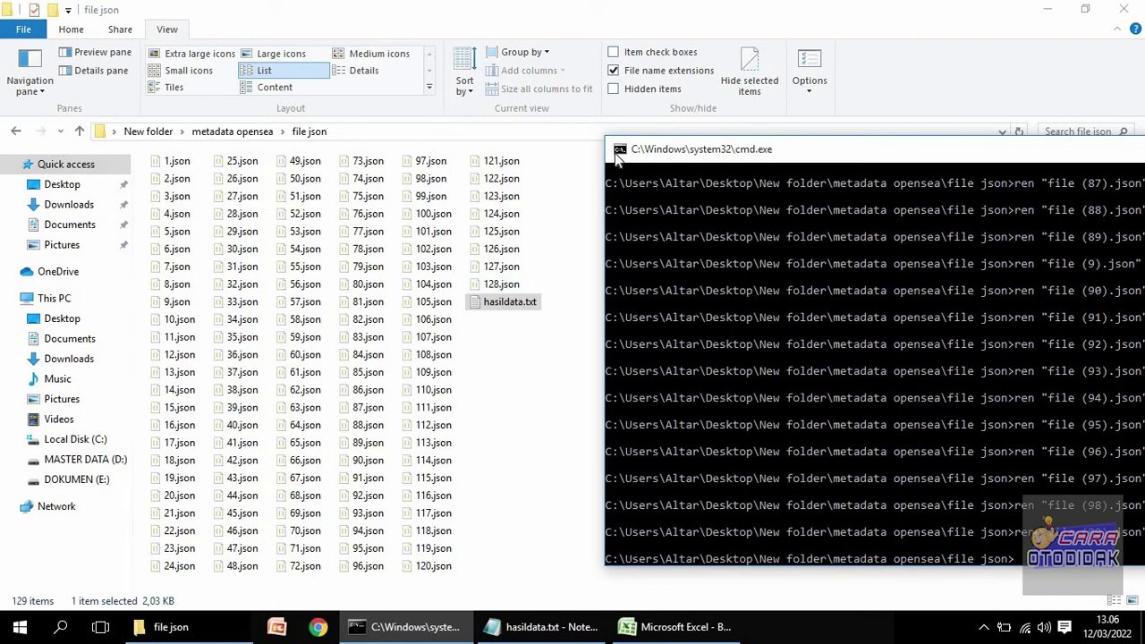
left_click_drag(954, 157, 586, 126)
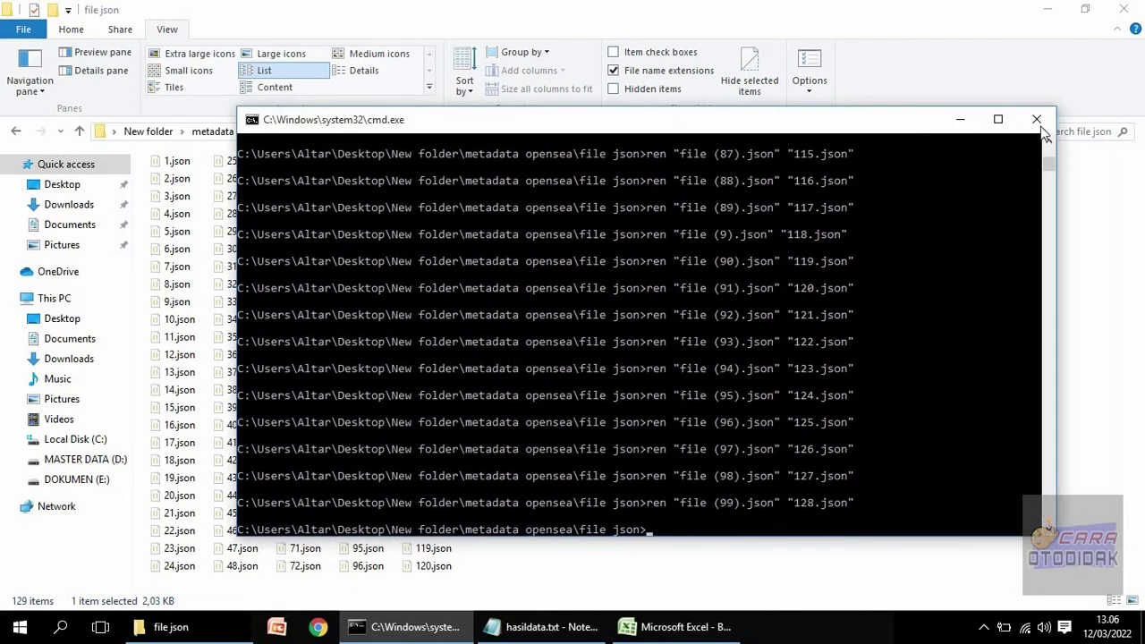
left_click(1094, 243)
Step: Delete hasildata.txt and refresh the file json folder to show only 1.json–128.json
left_click(507, 304)
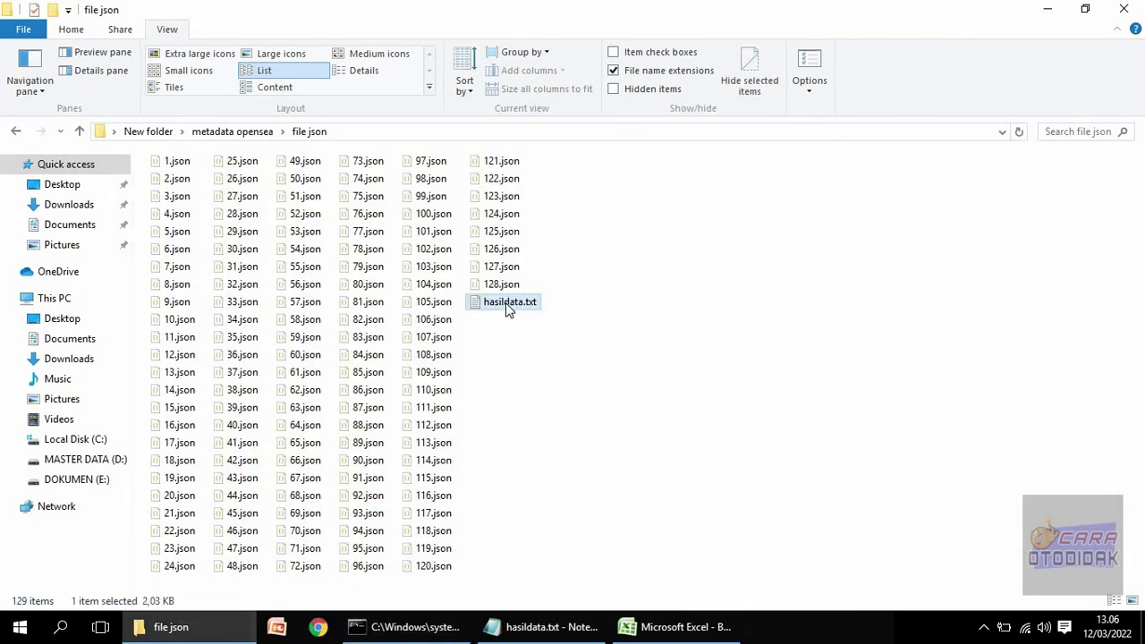
key("Delete")
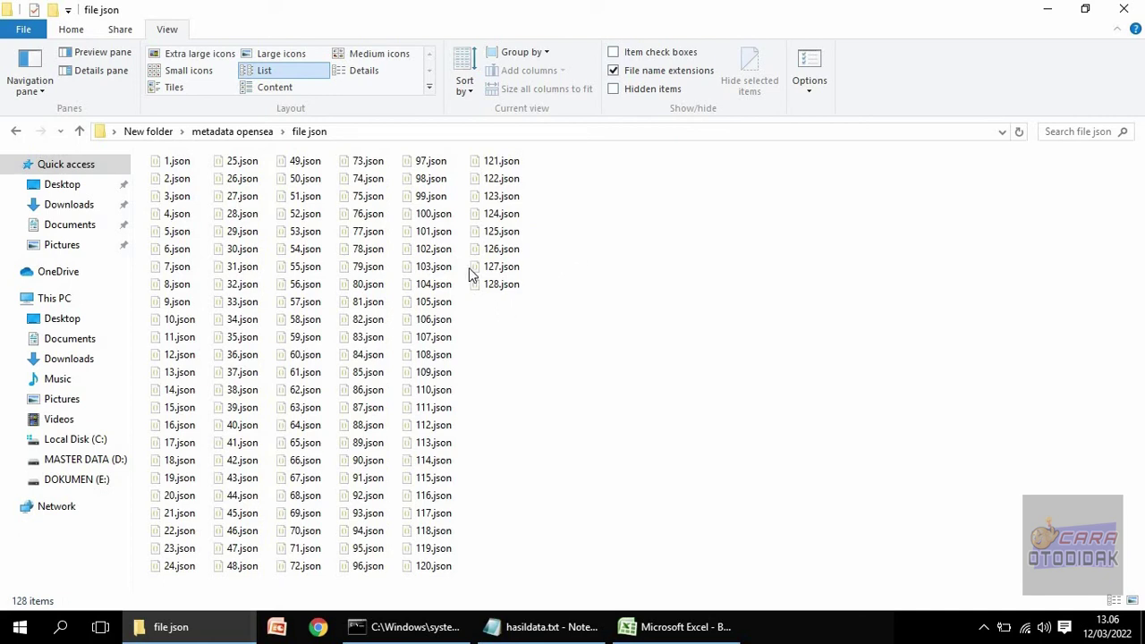
right_click(679, 274)
left_click(721, 313)
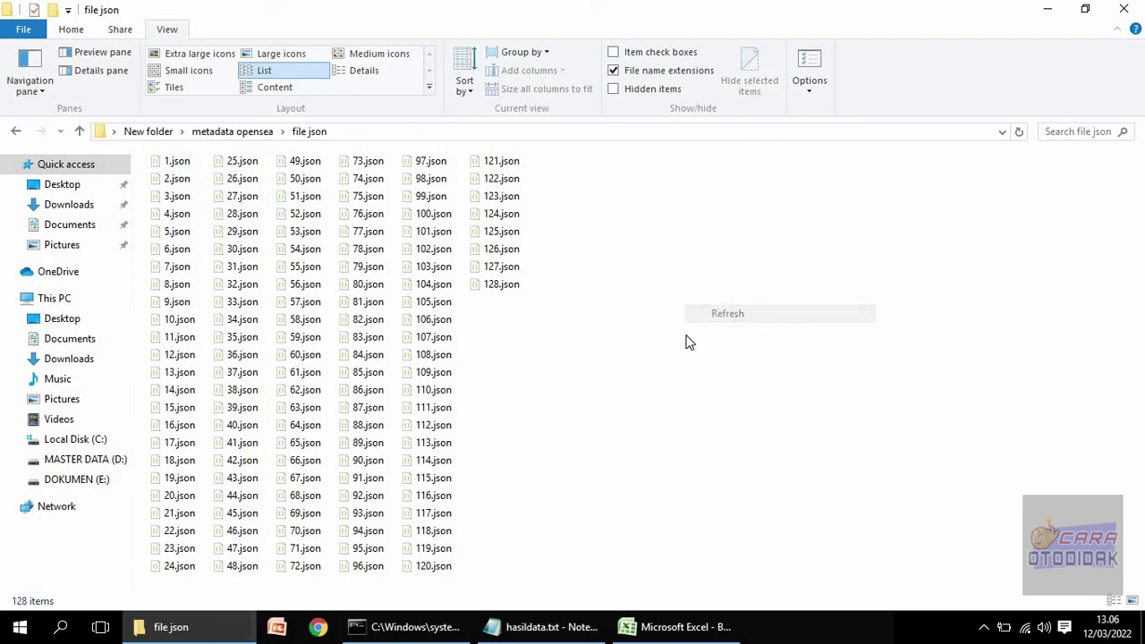
left_click(664, 630)
left_click(660, 627)
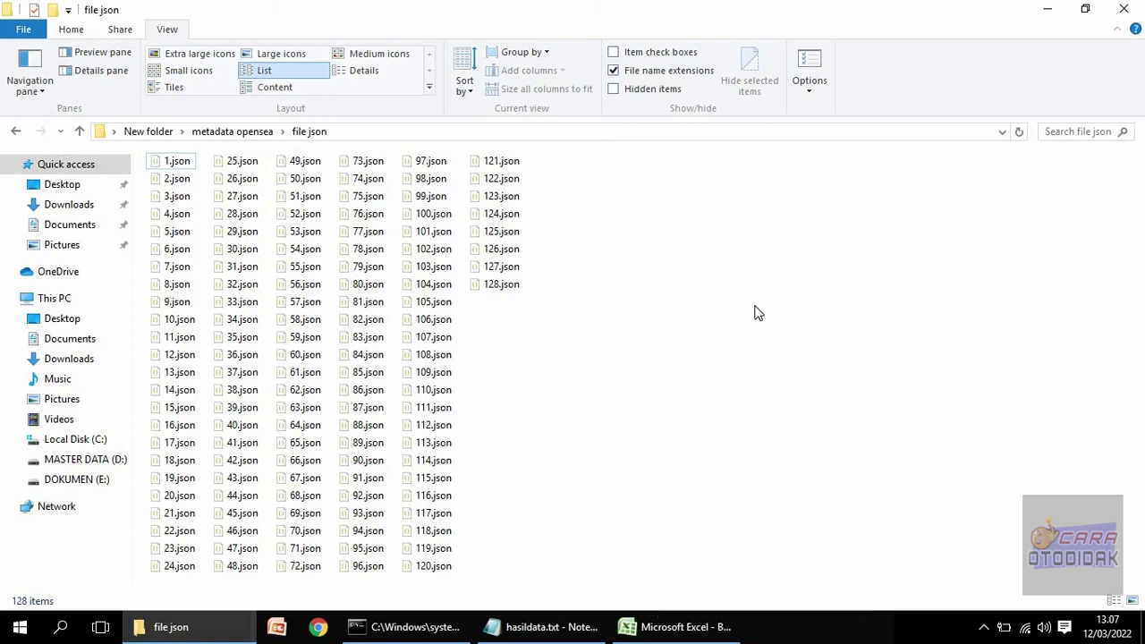
right_click(625, 265)
left_click(666, 337)
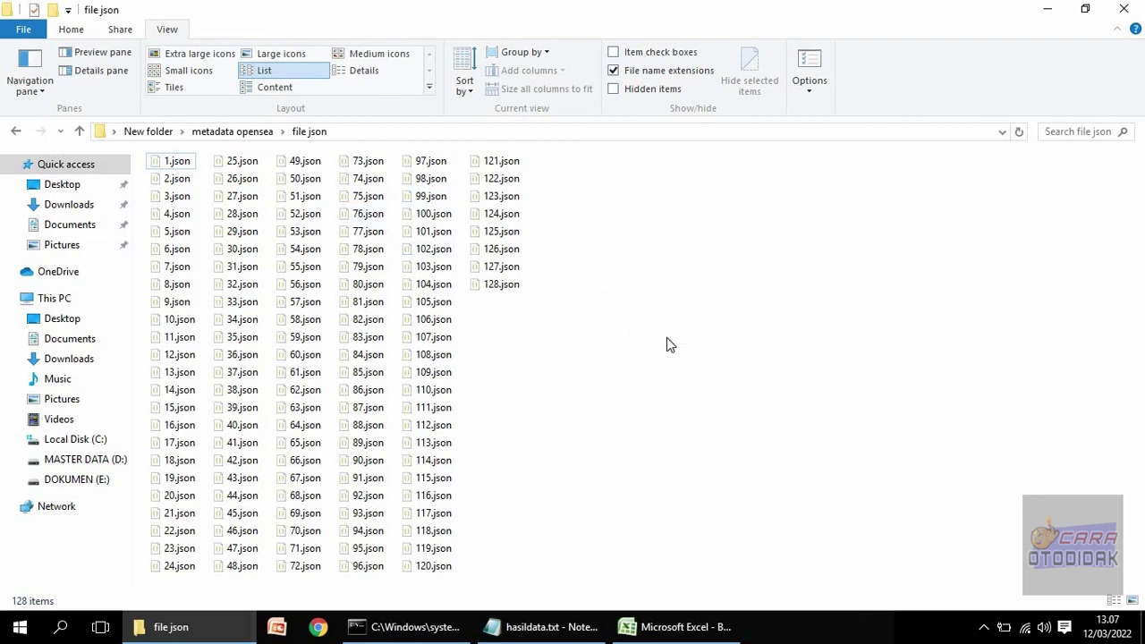